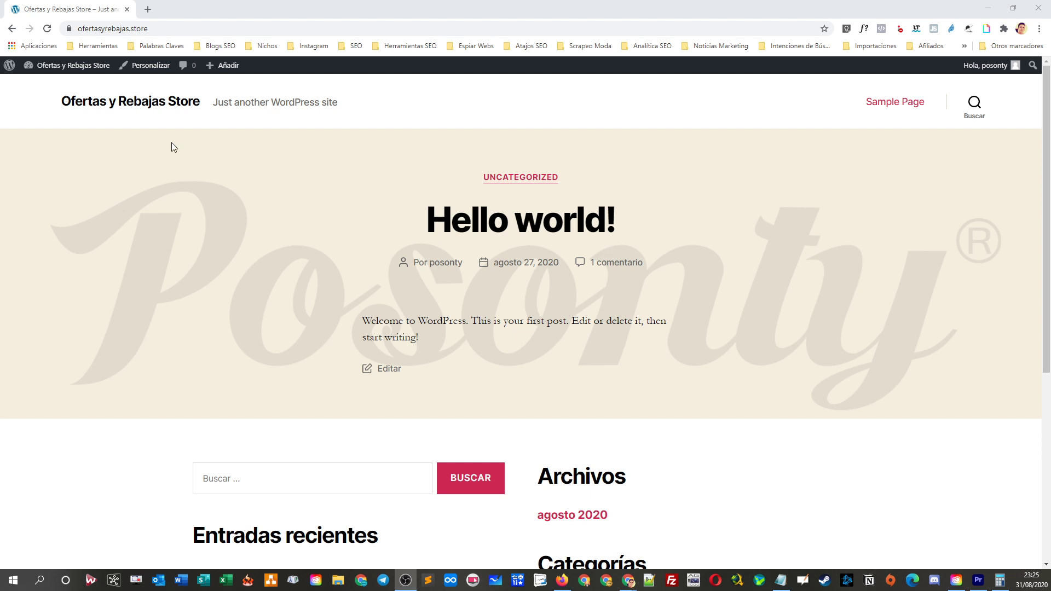
# - Open the site's admin dashboard and look through the media library and the installed plugins
pyautogui.moveTo(80, 67)
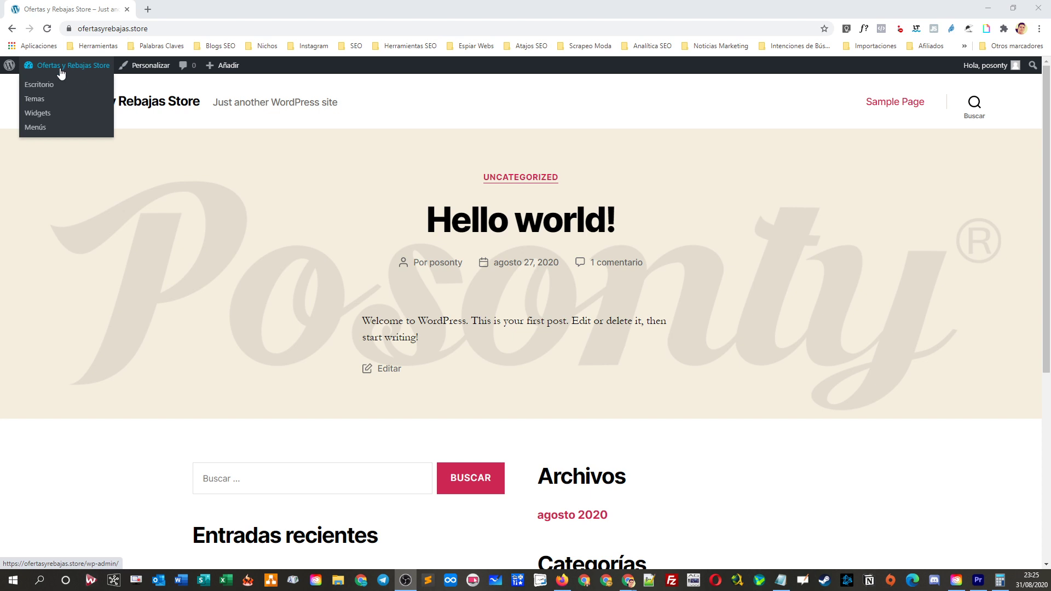
pyautogui.click(39, 84)
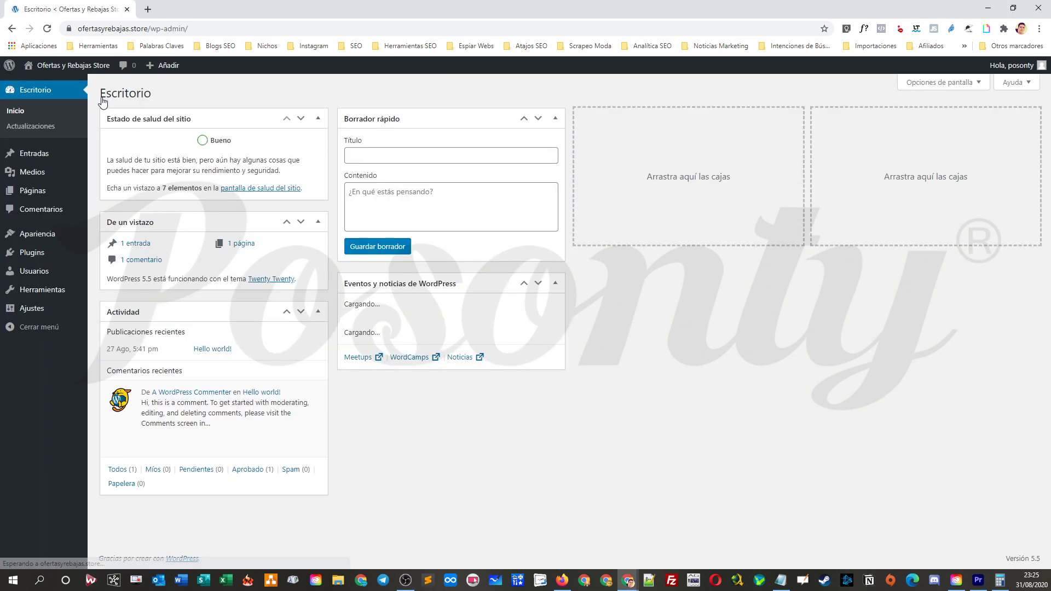
pyautogui.click(30, 174)
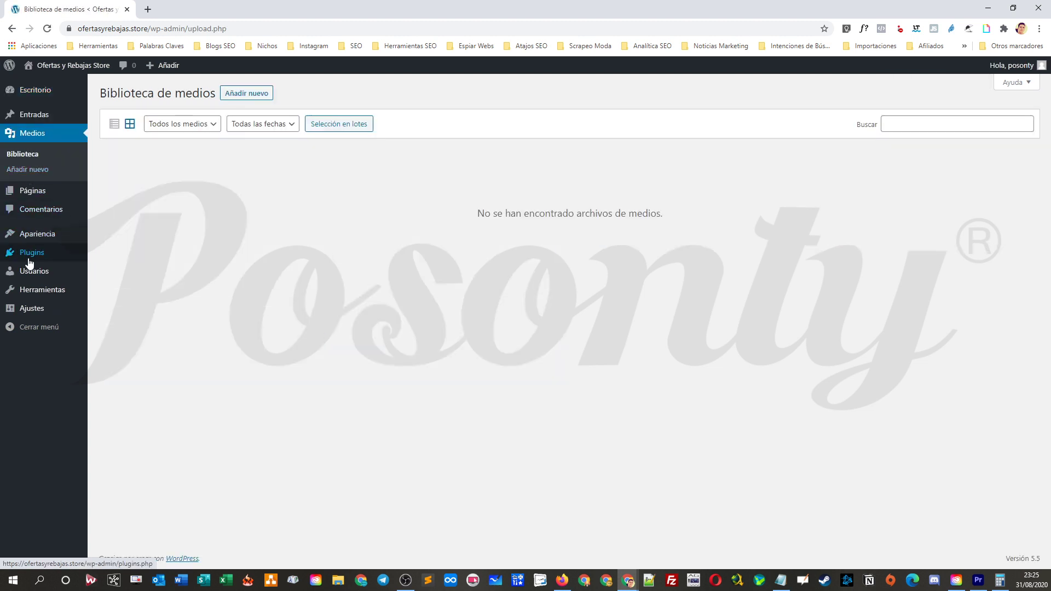
pyautogui.click(35, 264)
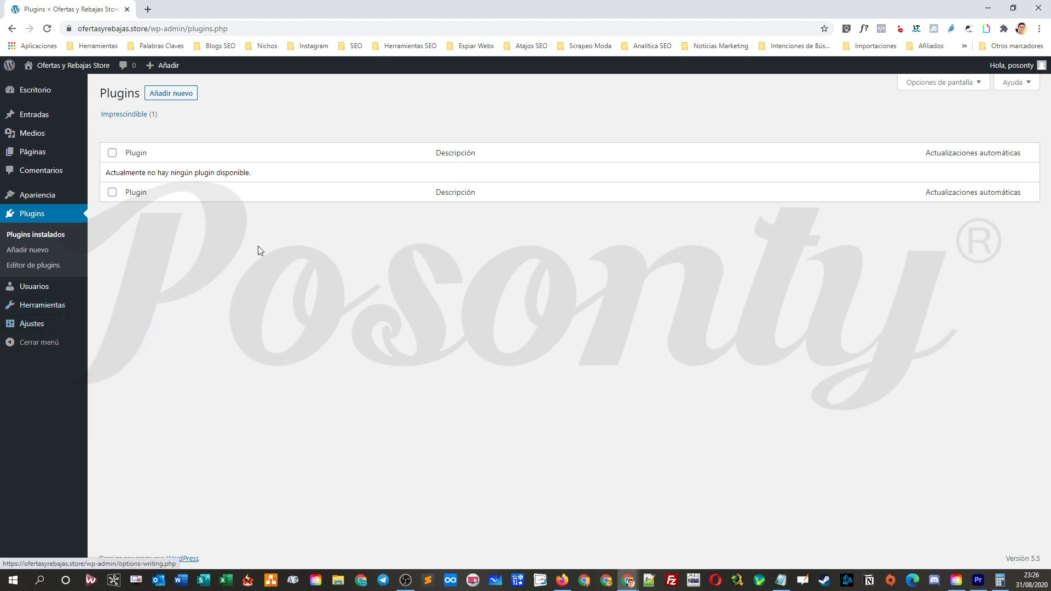
# - View the public site in a separate tab, examine its home page down to the footer, and return to the plugin administration
pyautogui.moveTo(44, 65)
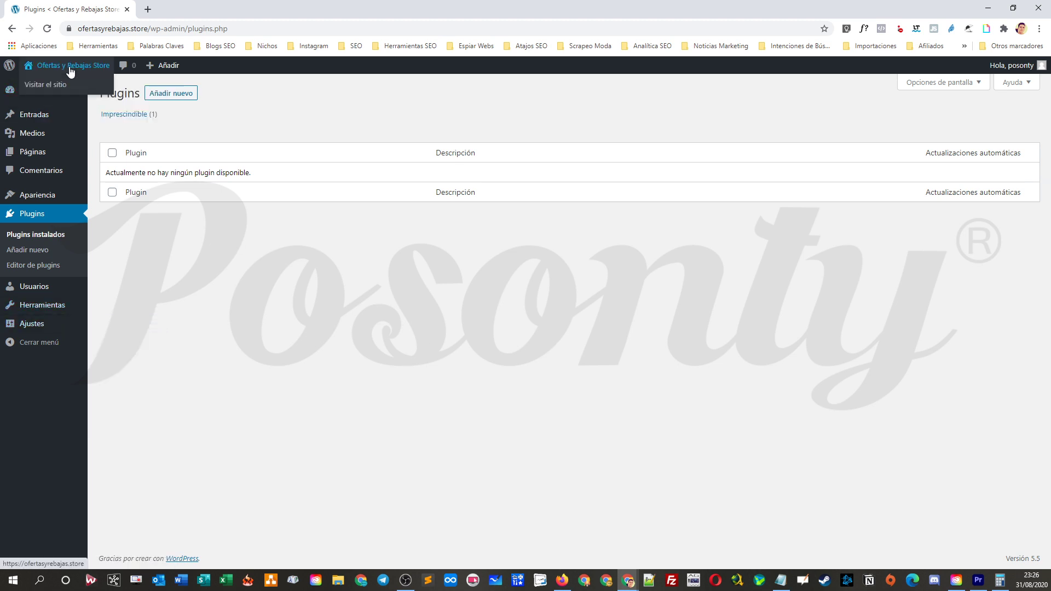
pyautogui.click(44, 88)
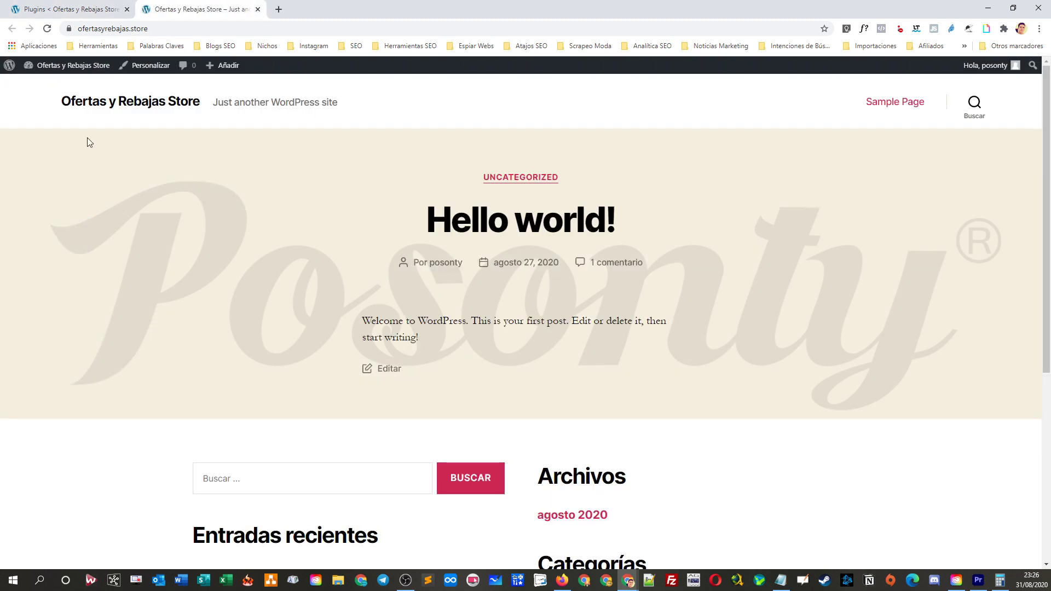
pyautogui.click(72, 8)
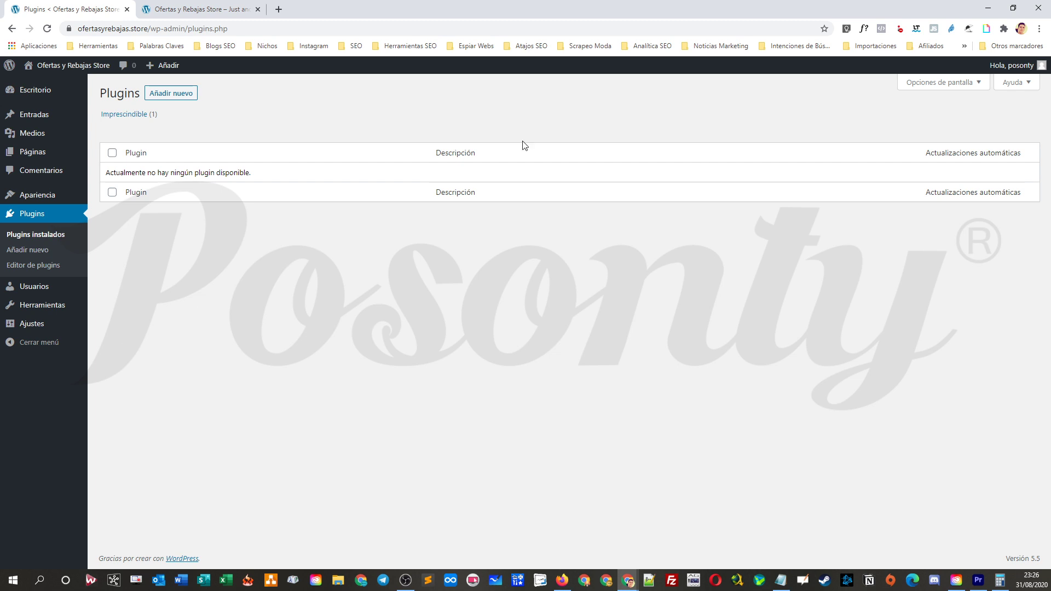
pyautogui.click(218, 8)
pyautogui.scroll(-2, 324, 322)
pyautogui.scroll(2, 345, 328)
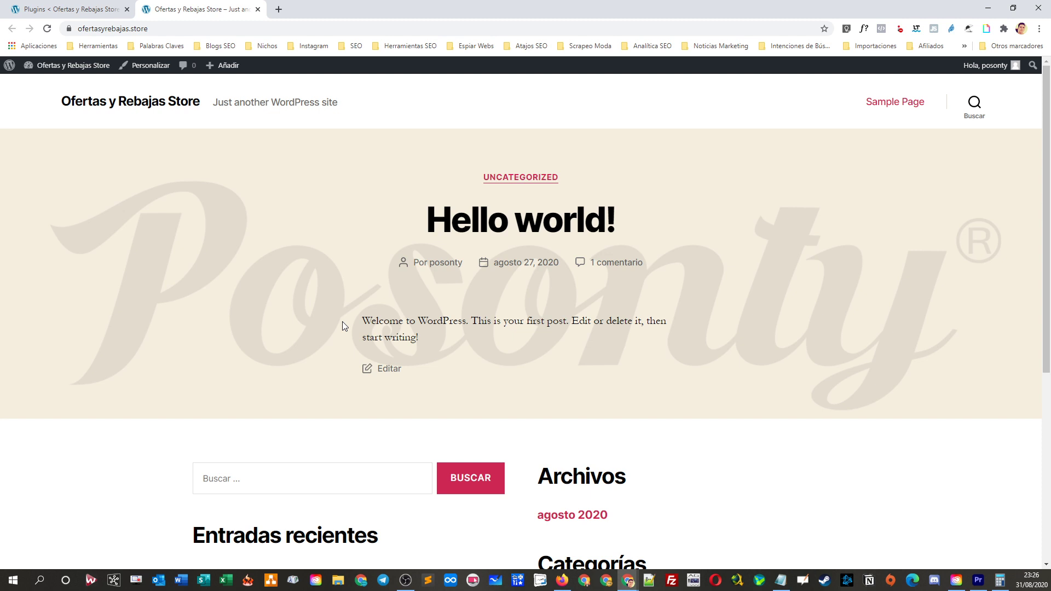
pyautogui.scroll(-3, 324, 317)
pyautogui.scroll(2, 329, 326)
pyautogui.scroll(-2, 347, 318)
pyautogui.scroll(-3, 347, 319)
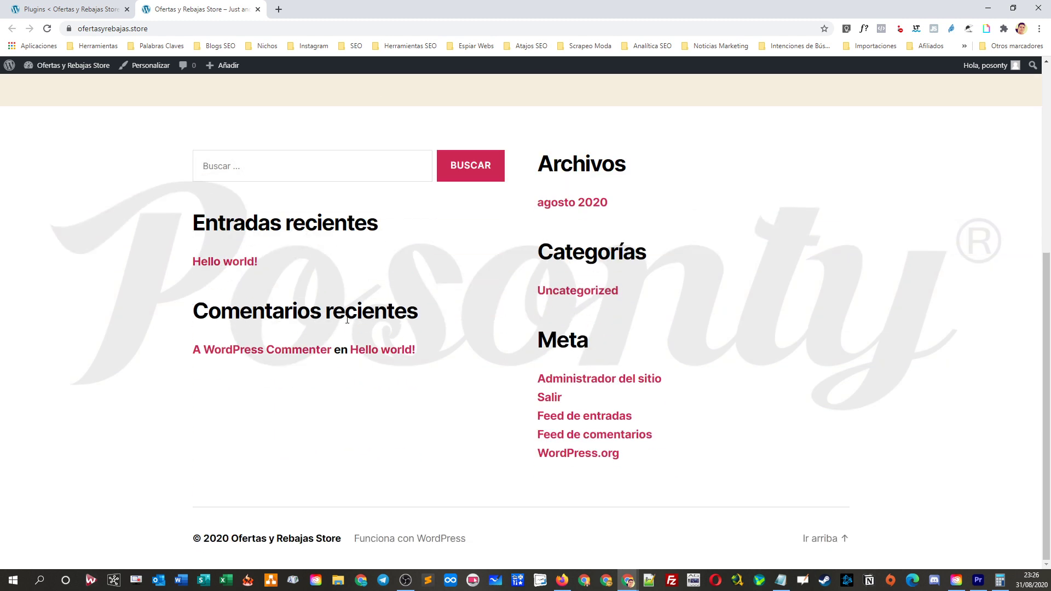
pyautogui.click(82, 10)
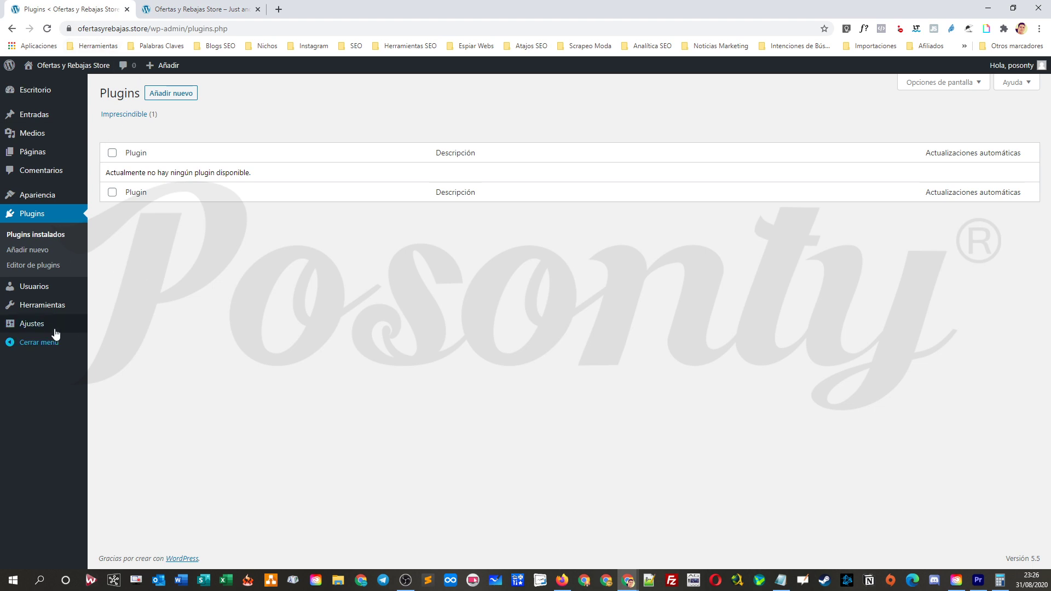
# - Replace the short description in the general settings with "Descubre las mejores Ofertas y Rebajas en Guadalajara, España"
pyautogui.moveTo(43, 311)
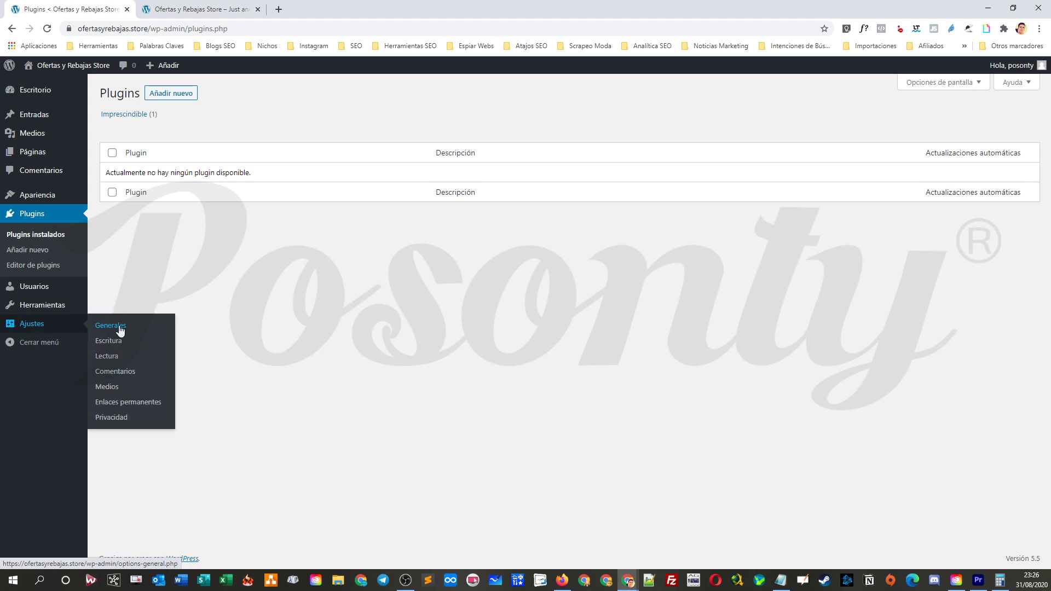
pyautogui.click(114, 328)
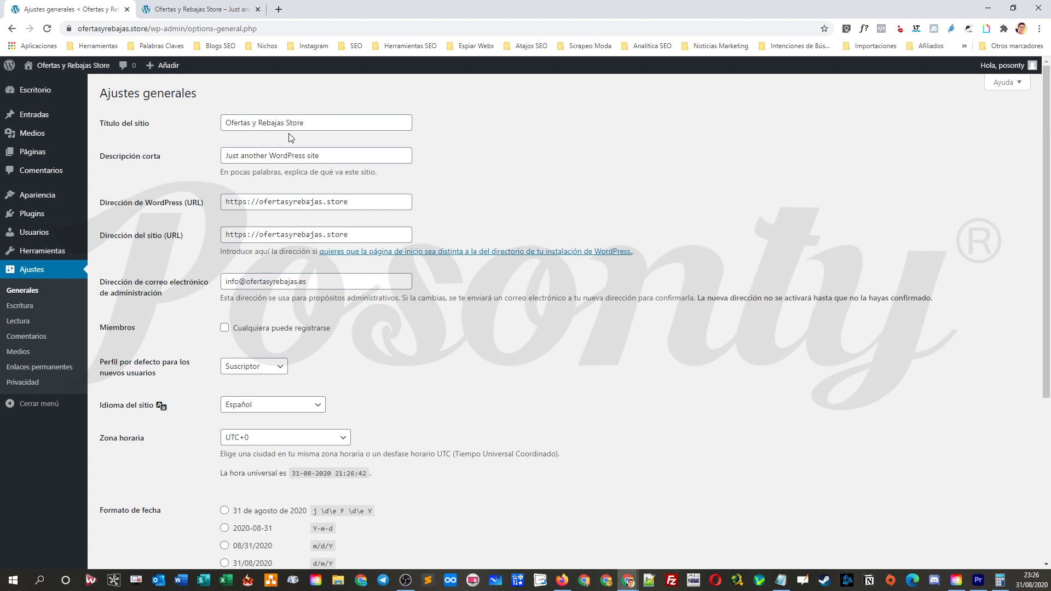
pyautogui.tripleClick(313, 125)
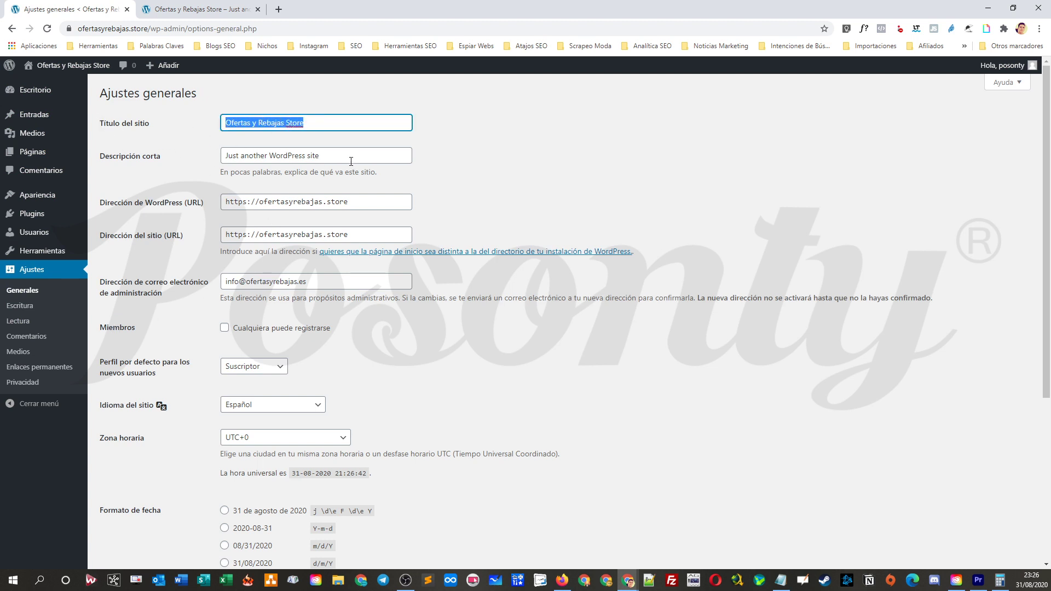
pyautogui.click(329, 158)
pyautogui.moveTo(329, 157); pyautogui.dragTo(159, 163)
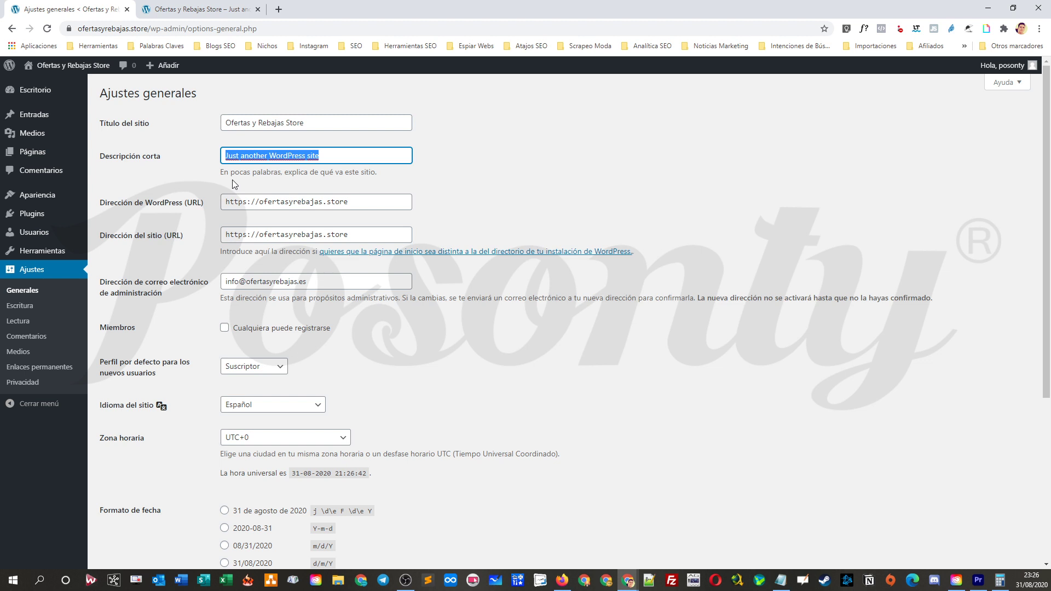
pyautogui.click(337, 157)
pyautogui.moveTo(227, 155); pyautogui.dragTo(384, 146)
pyautogui.press('BackSpace')
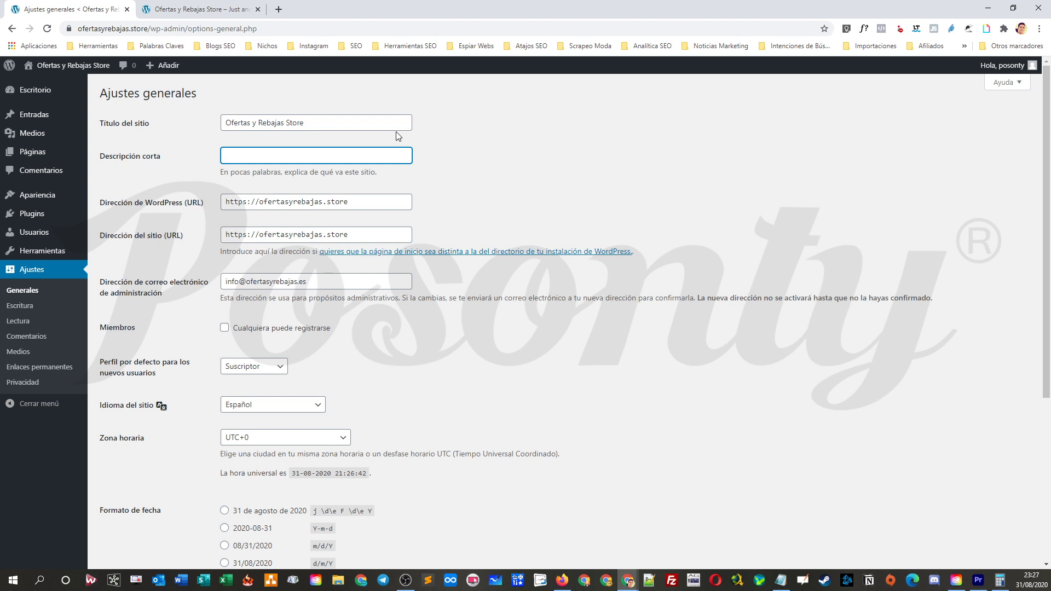
pyautogui.write('Descubre l')
pyautogui.write('as mejores O')
pyautogui.write('fertas y Ren')
pyautogui.write('bajas ')
pyautogui.write('en Guadalajara, España')
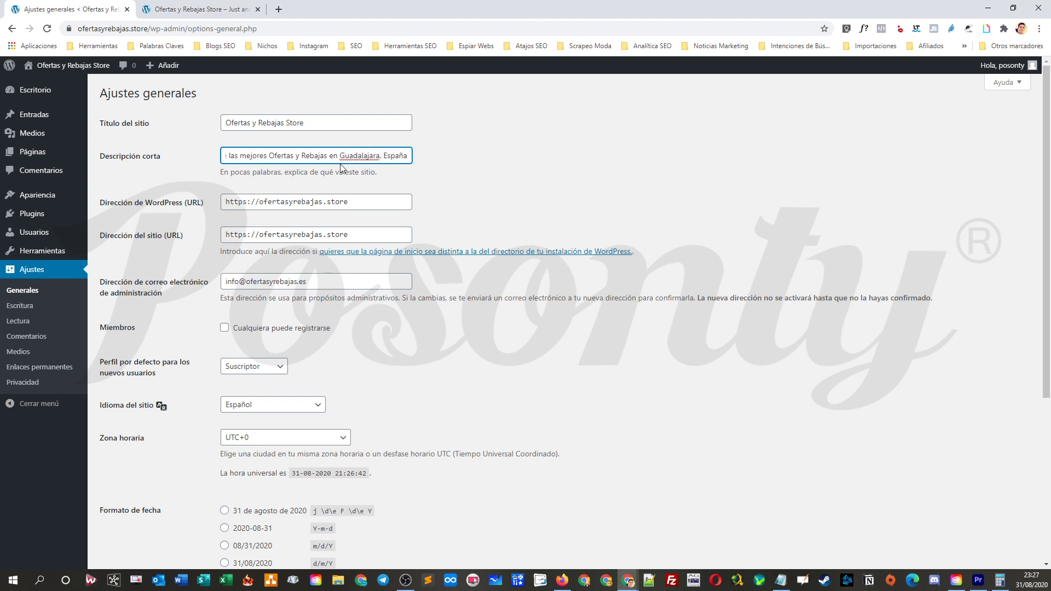
pyautogui.moveTo(354, 156); pyautogui.dragTo(428, 159)
pyautogui.click(300, 157)
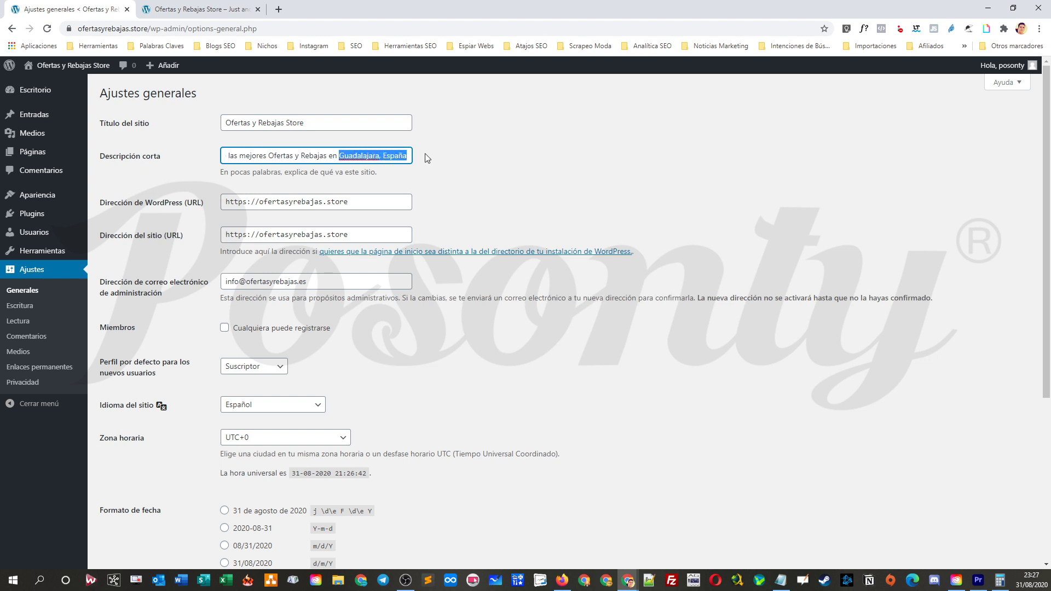
pyautogui.click(296, 159)
pyautogui.moveTo(294, 158); pyautogui.dragTo(232, 158)
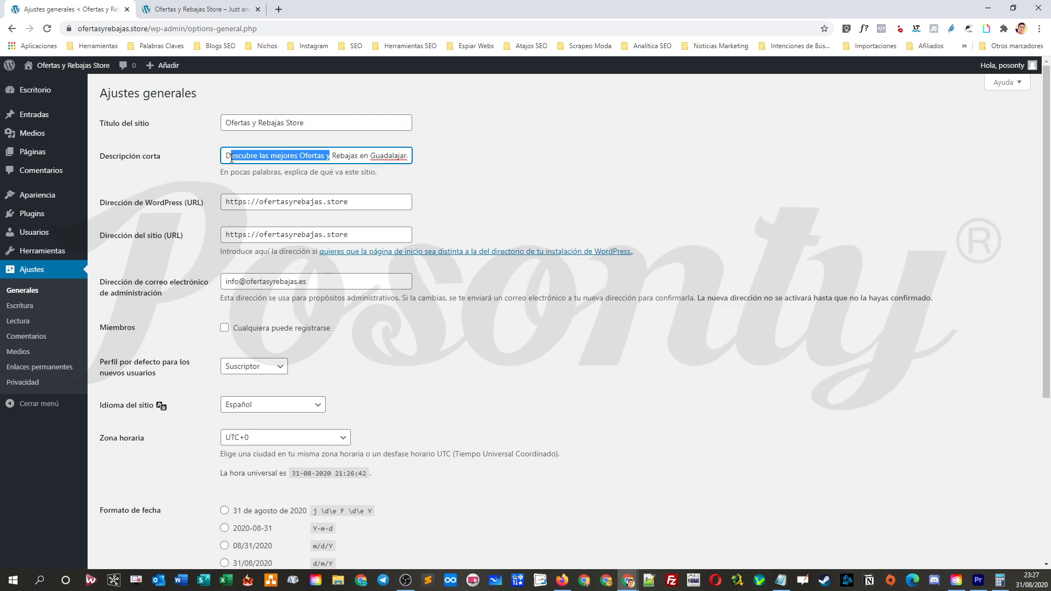
pyautogui.click(376, 157)
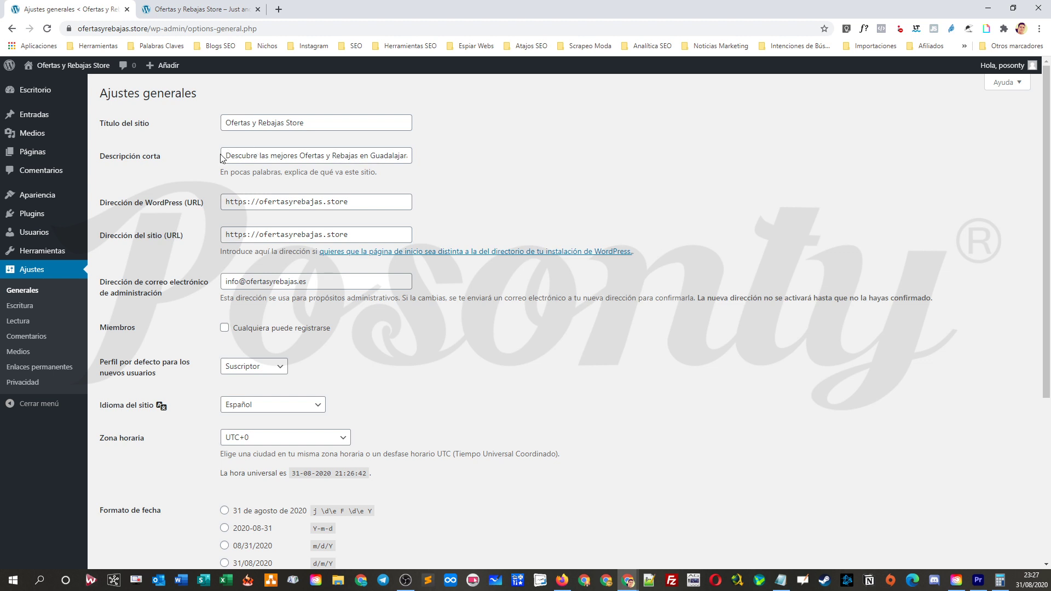
pyautogui.moveTo(231, 155); pyautogui.dragTo(226, 156)
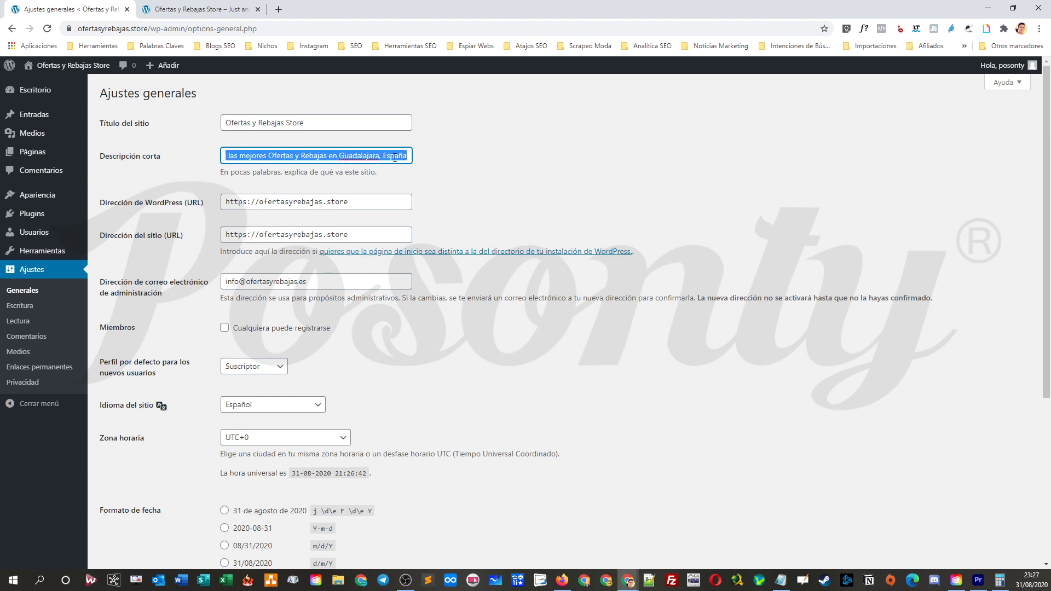
pyautogui.click(327, 155)
pyautogui.moveTo(261, 156); pyautogui.dragTo(178, 159)
# - Reword the beginning of the short description to "Tienda Online para que descubras" in place of "Descubre"
pyautogui.click(222, 156)
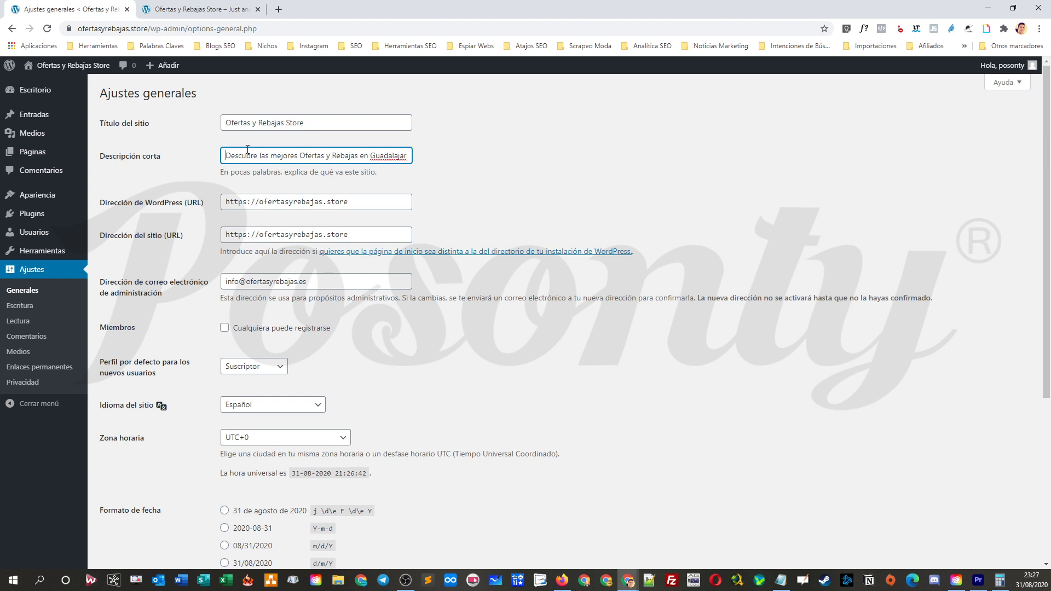
pyautogui.write('Tienda On')
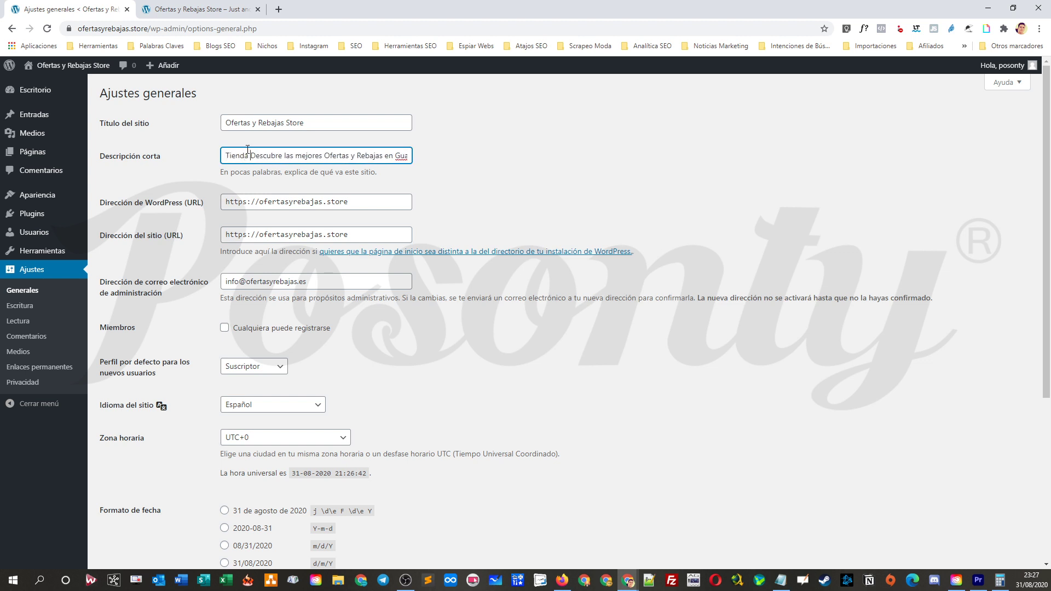
pyautogui.write('line para ')
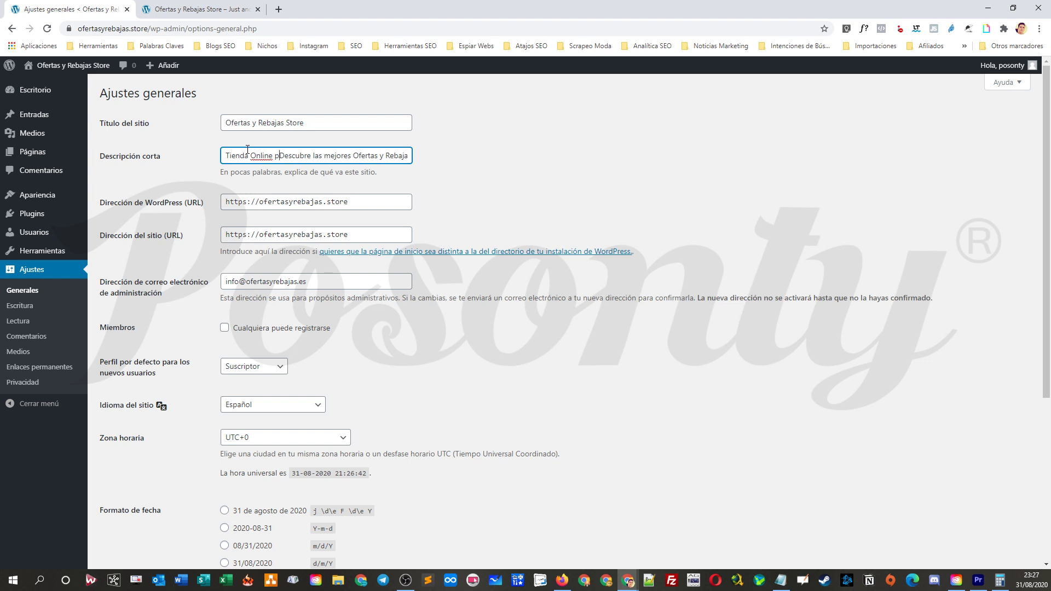
pyautogui.write('que')
pyautogui.press('Delete')
pyautogui.press('Delete')
pyautogui.press('Delete')
pyautogui.press('Delete')
pyautogui.press('Delete')
pyautogui.press('Delete')
pyautogui.press('Delete')
pyautogui.press('Delete')
pyautogui.write('descubras')
# - Check the new short description and save the general settings
pyautogui.hotkey('ctrl', 'a')
pyautogui.click(483, 161)
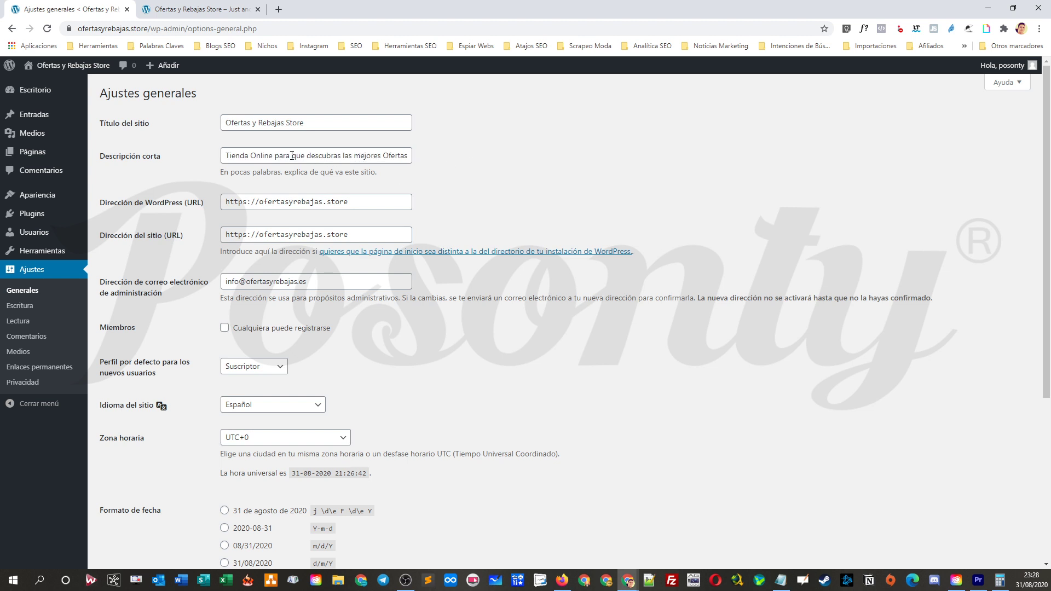
pyautogui.moveTo(305, 157); pyautogui.dragTo(413, 156)
pyautogui.click(488, 160)
pyautogui.scroll(-1, 352, 196)
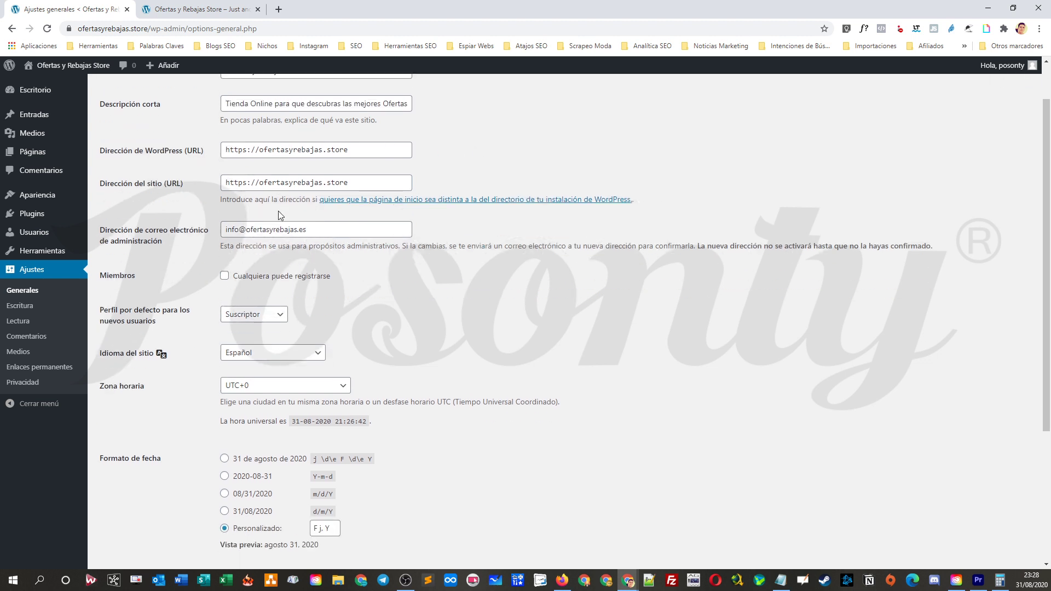
pyautogui.scroll(-4, 237, 359)
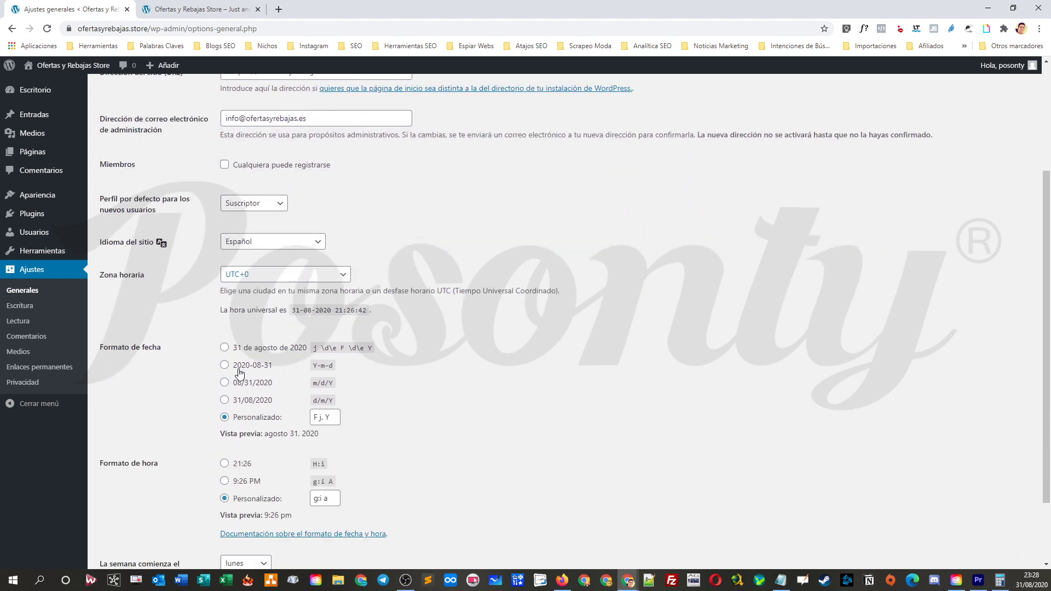
pyautogui.click(137, 514)
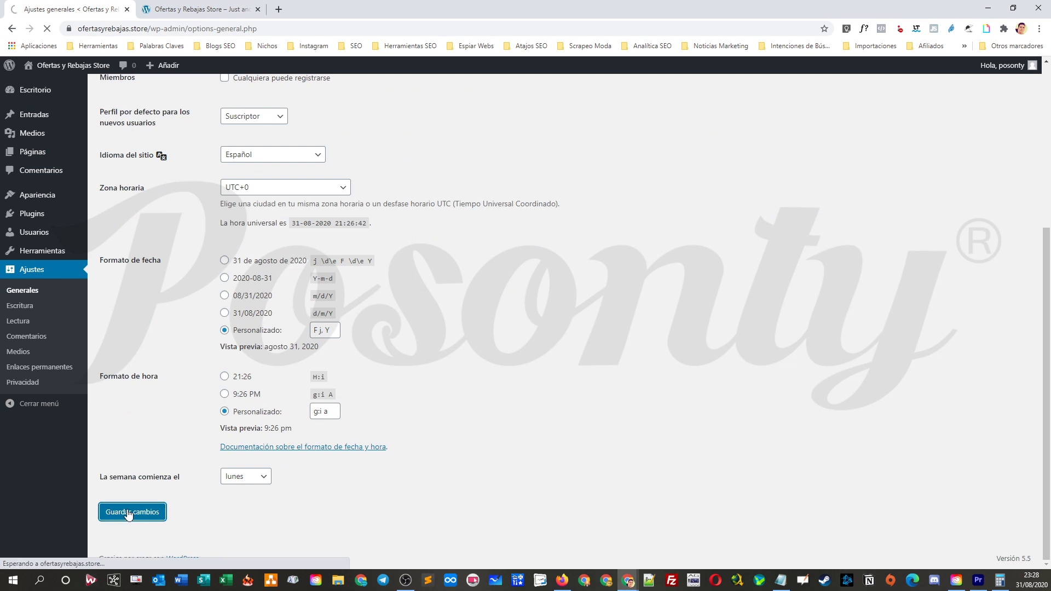
# - Review the writing settings and the reading settings of the site
pyautogui.click(25, 310)
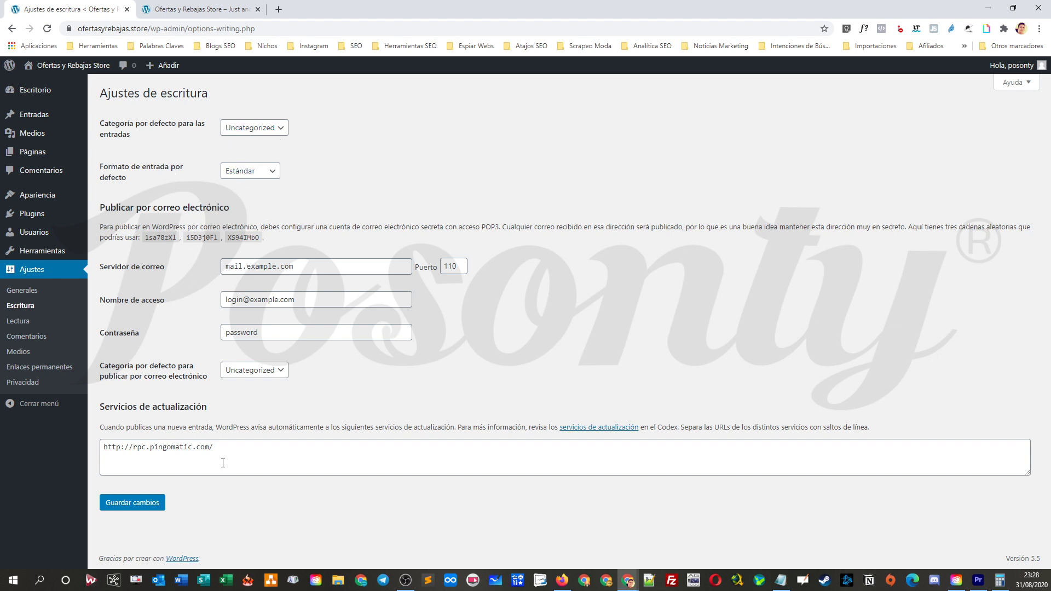
pyautogui.click(17, 322)
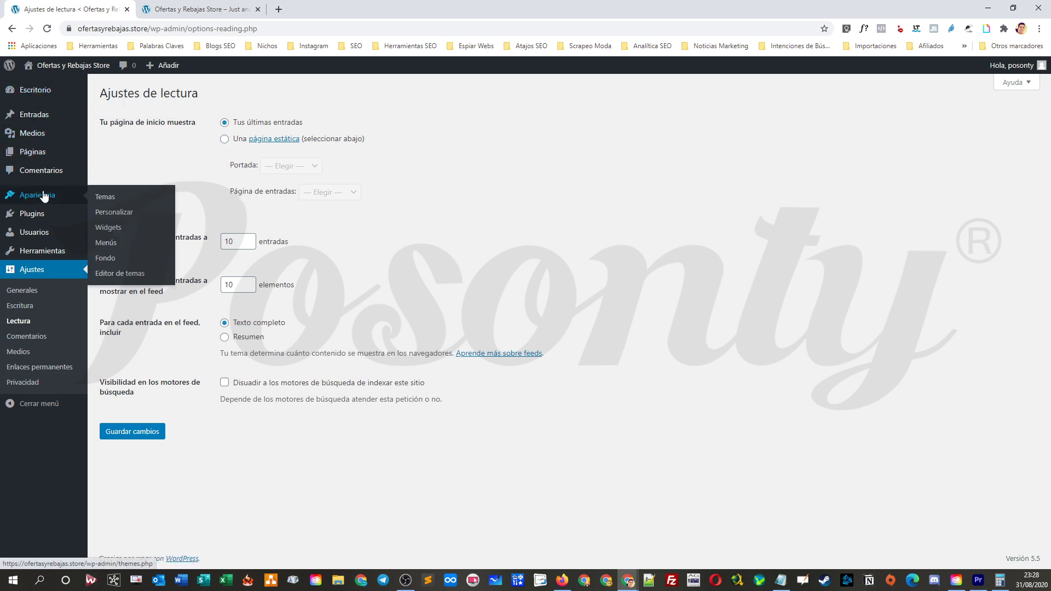
# - Open the page list in a separate tab and move the Privacy Policy and Sample Page pages to the trash in bulk
pyautogui.moveTo(34, 159)
pyautogui.middleClick(118, 153)
pyautogui.click(335, 9)
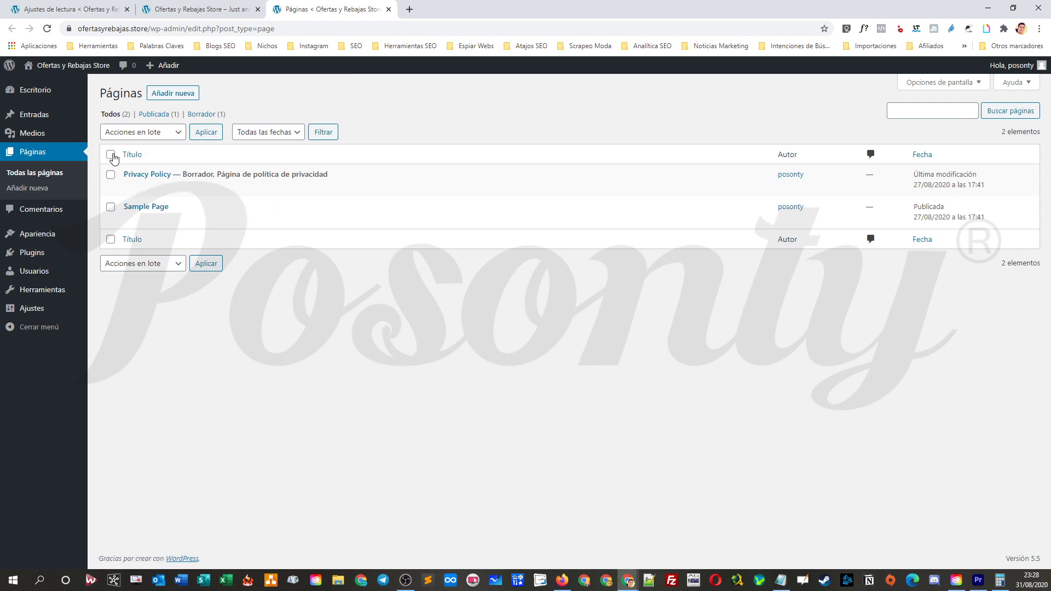
pyautogui.click(113, 156)
pyautogui.click(159, 134)
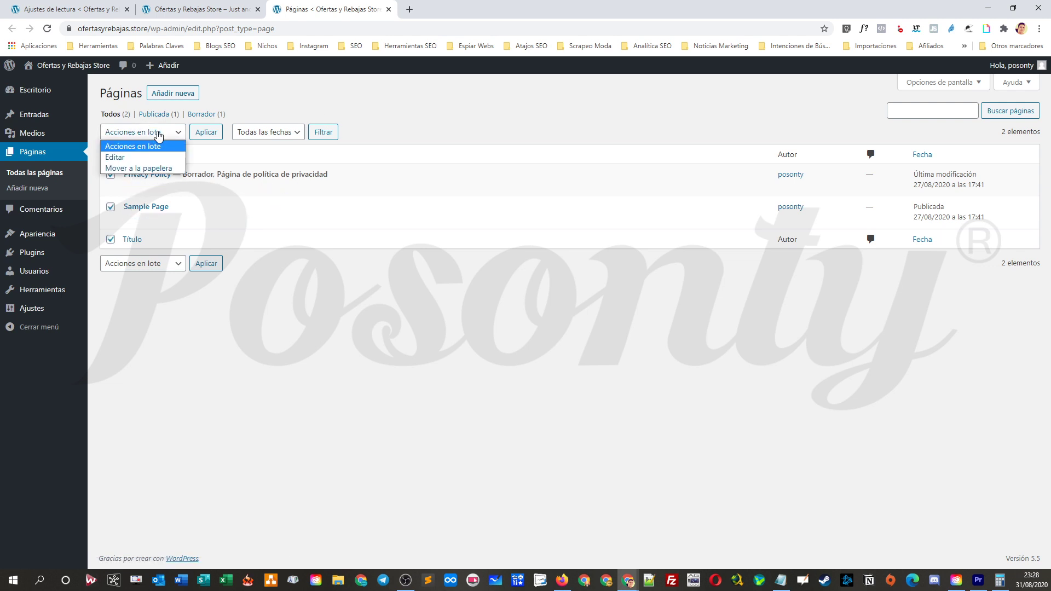
pyautogui.click(145, 169)
pyautogui.click(206, 132)
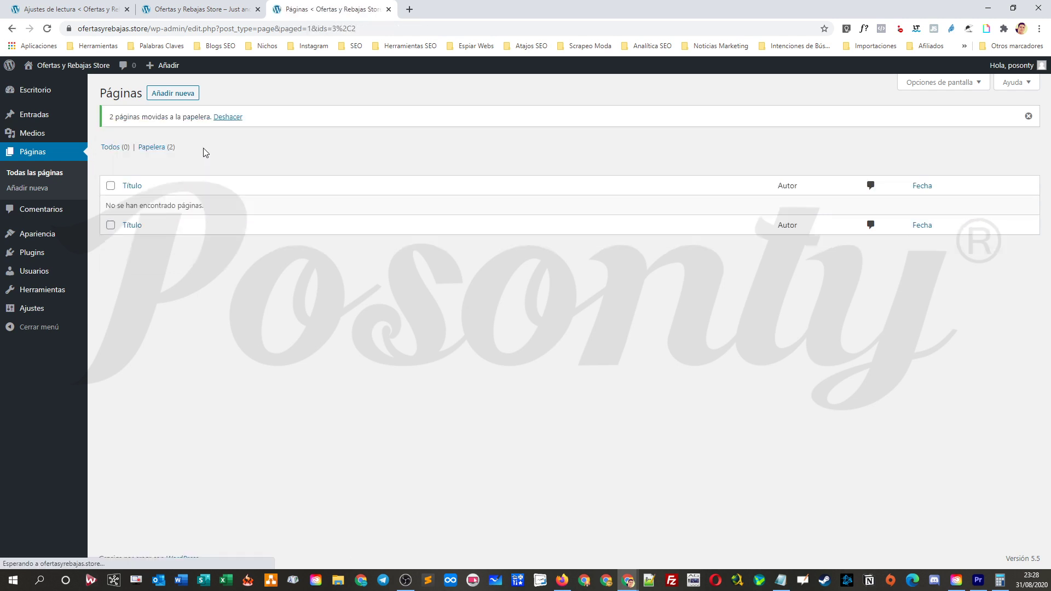
# - Permanently delete both pages from the page trash
pyautogui.click(154, 148)
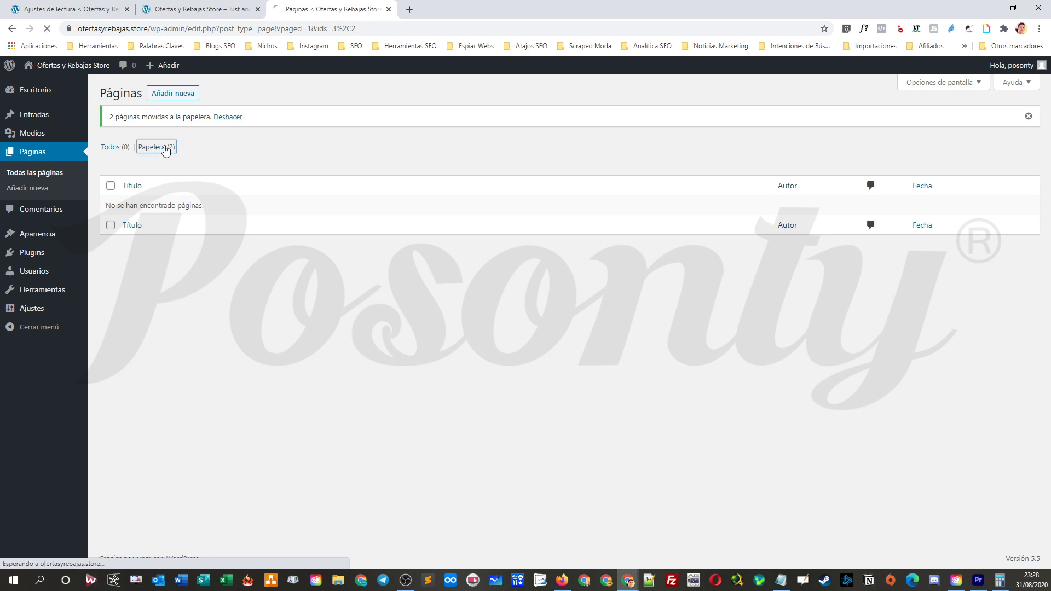
pyautogui.click(110, 154)
pyautogui.click(192, 136)
pyautogui.click(173, 166)
pyautogui.click(233, 133)
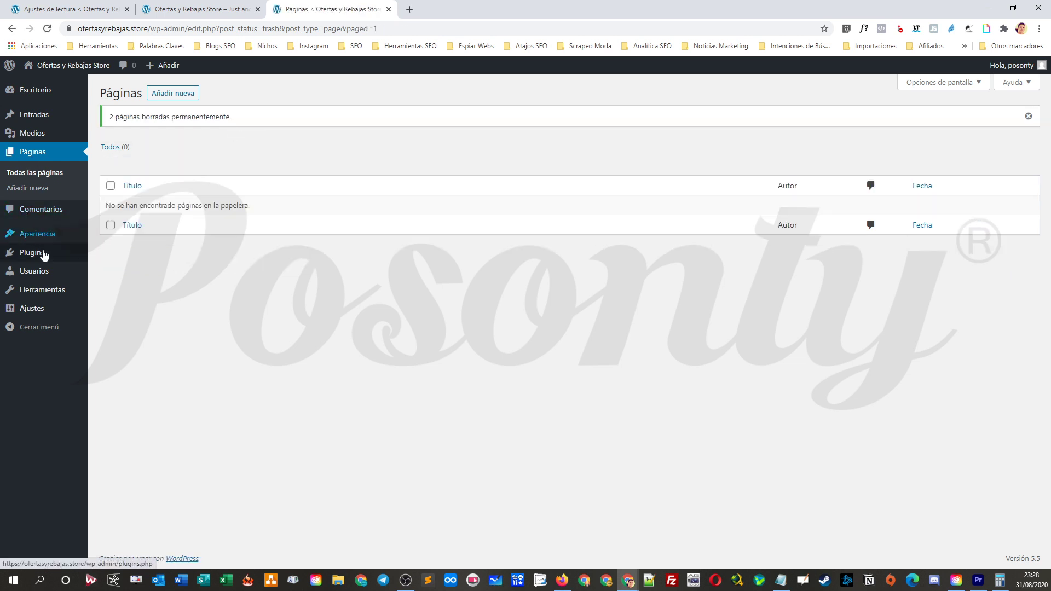
# - Review the reading, writing and general settings of the site, ending on the reading settings
pyautogui.moveTo(34, 311)
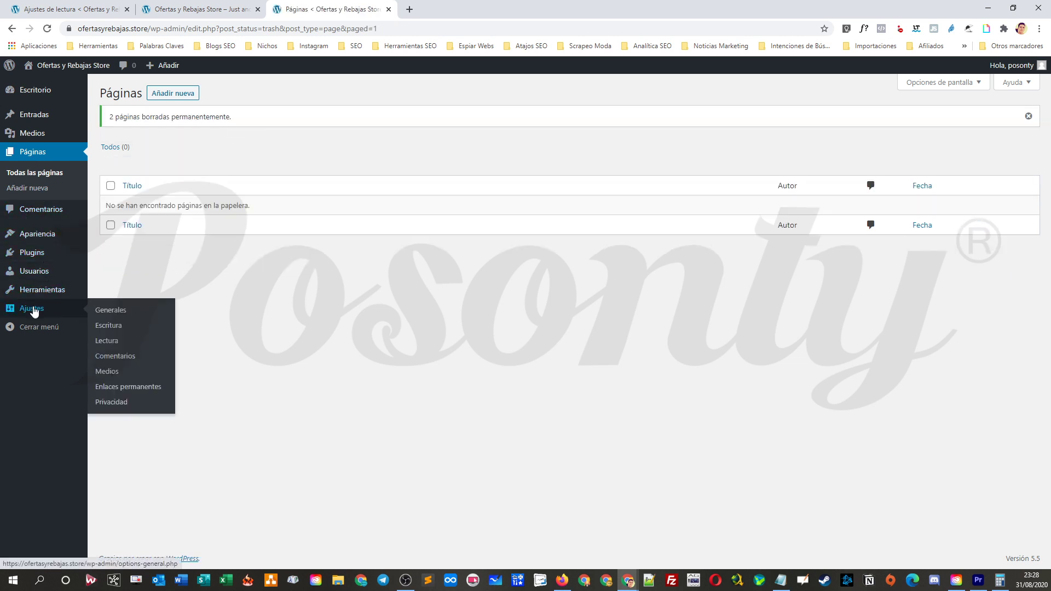
pyautogui.click(113, 344)
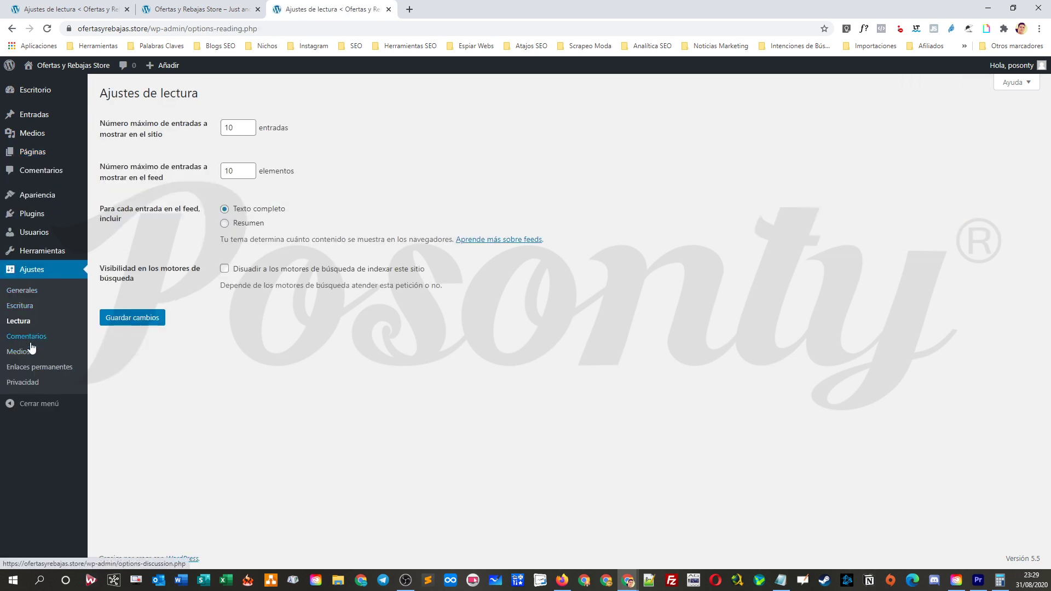
pyautogui.click(24, 308)
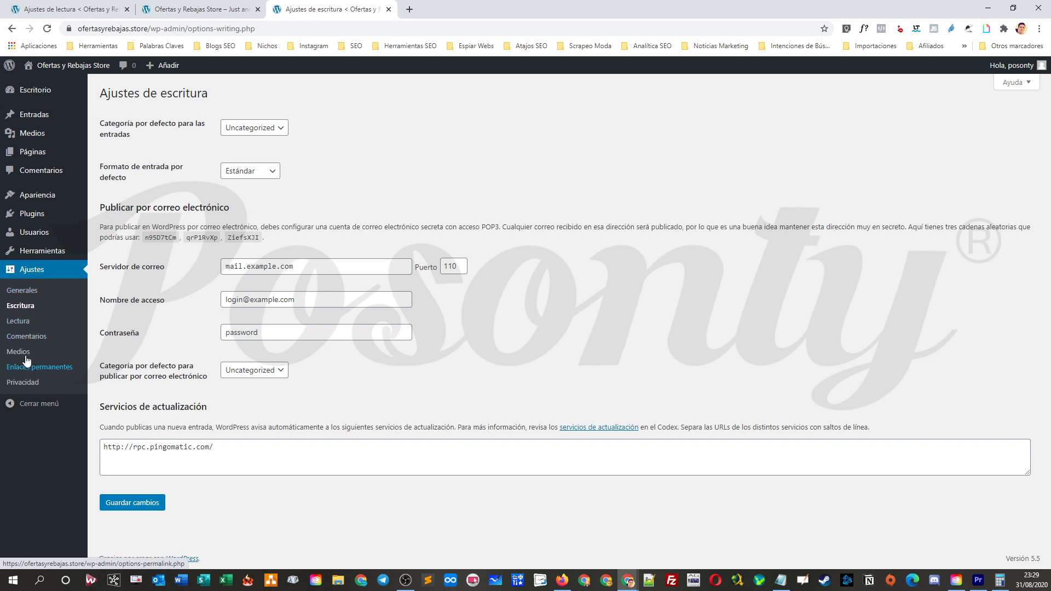
pyautogui.click(28, 291)
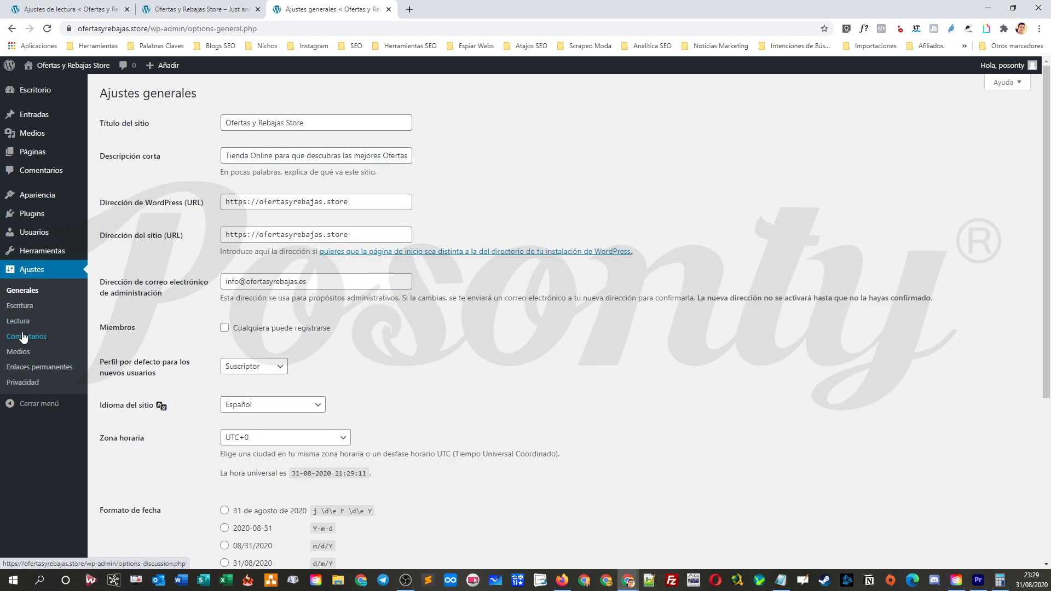
pyautogui.click(25, 325)
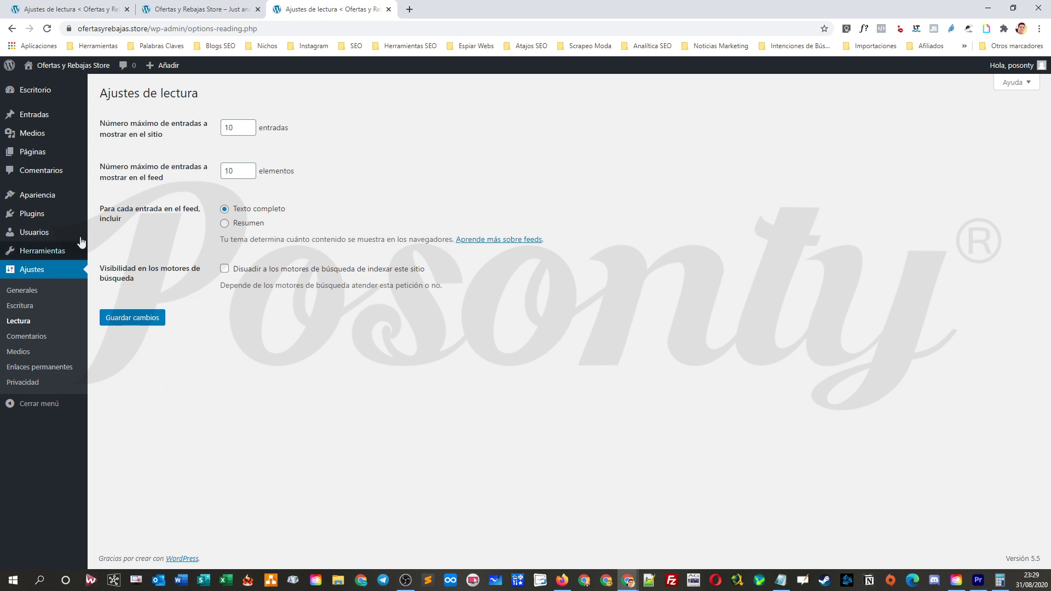
# - Start a new page and go through the block editor's welcome guide to its end
pyautogui.moveTo(39, 156)
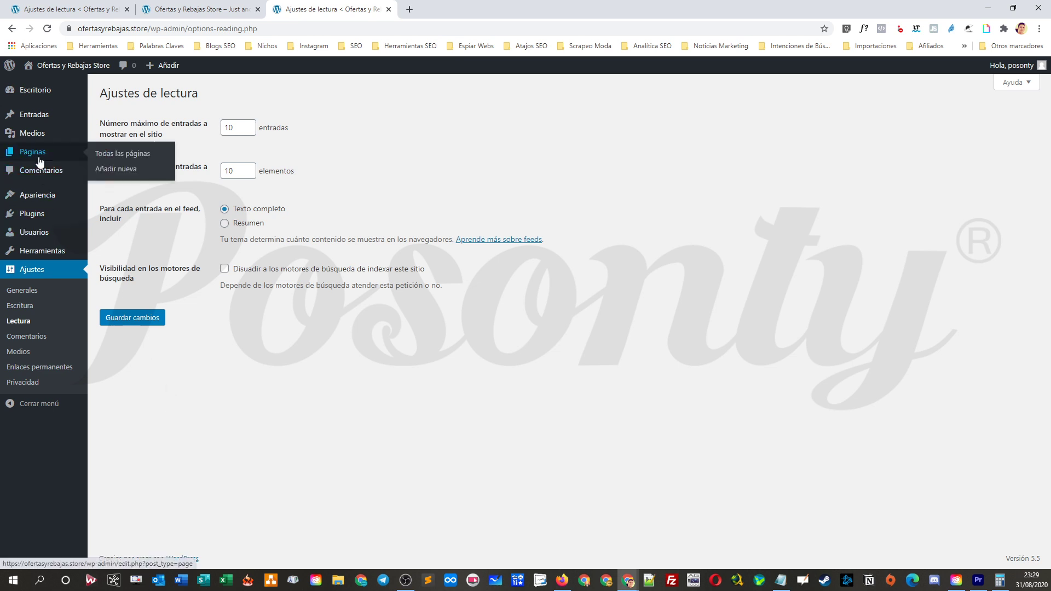
pyautogui.click(125, 175)
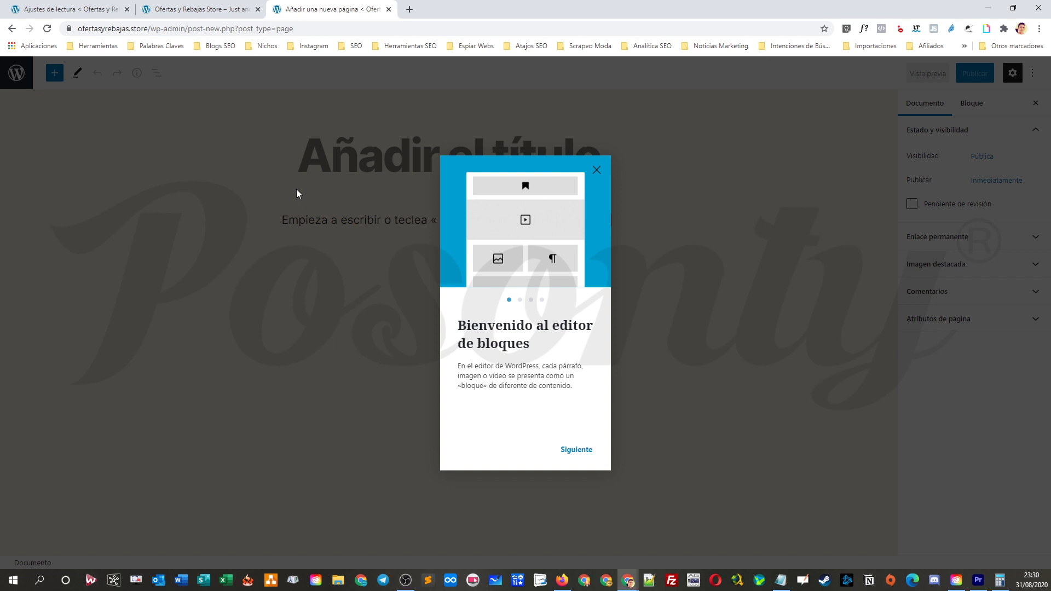
pyautogui.click(578, 454)
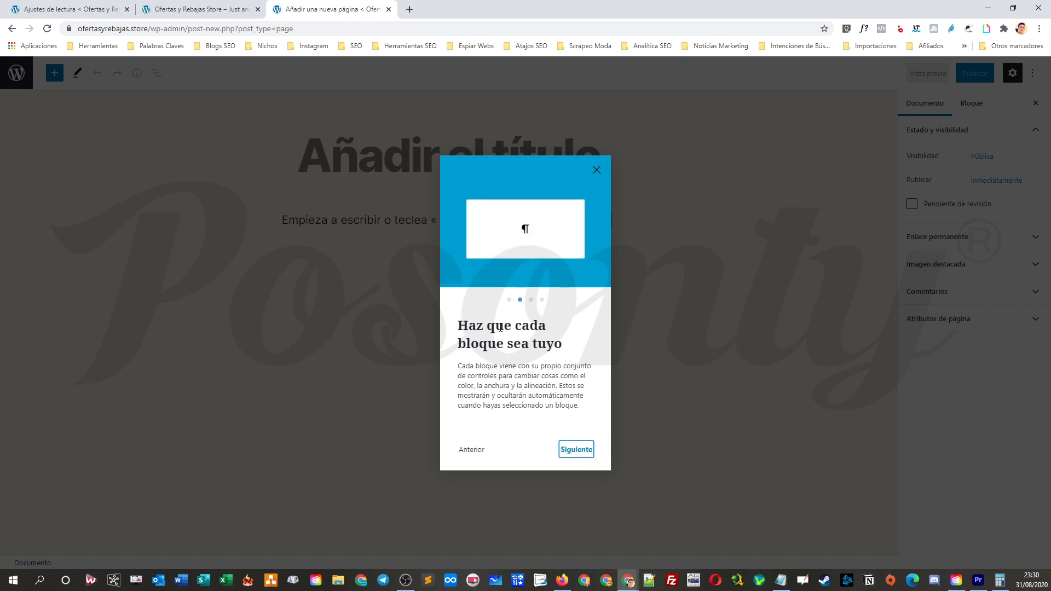
pyautogui.click(578, 453)
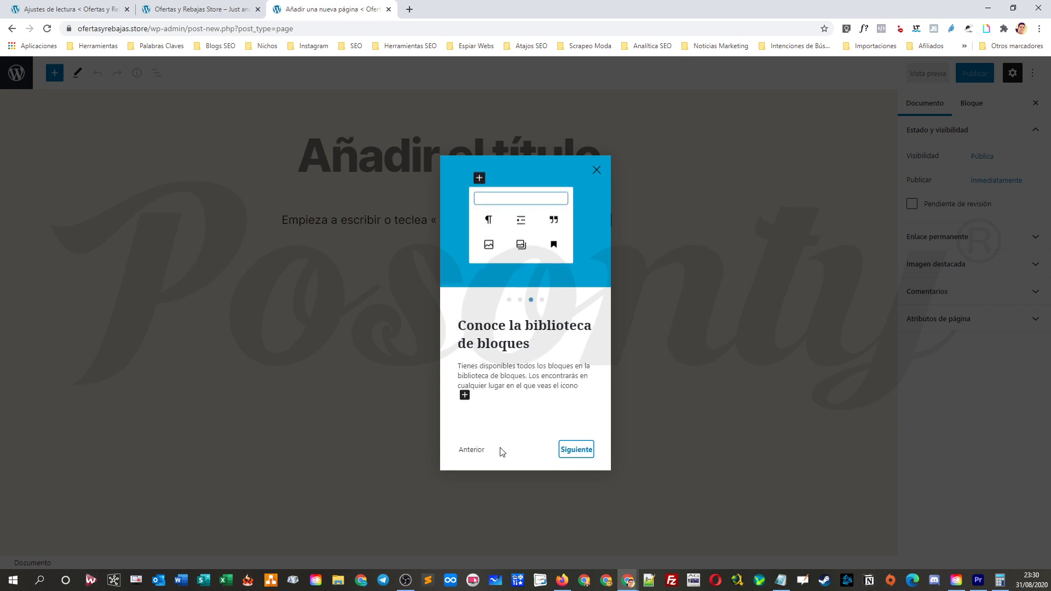
pyautogui.click(575, 453)
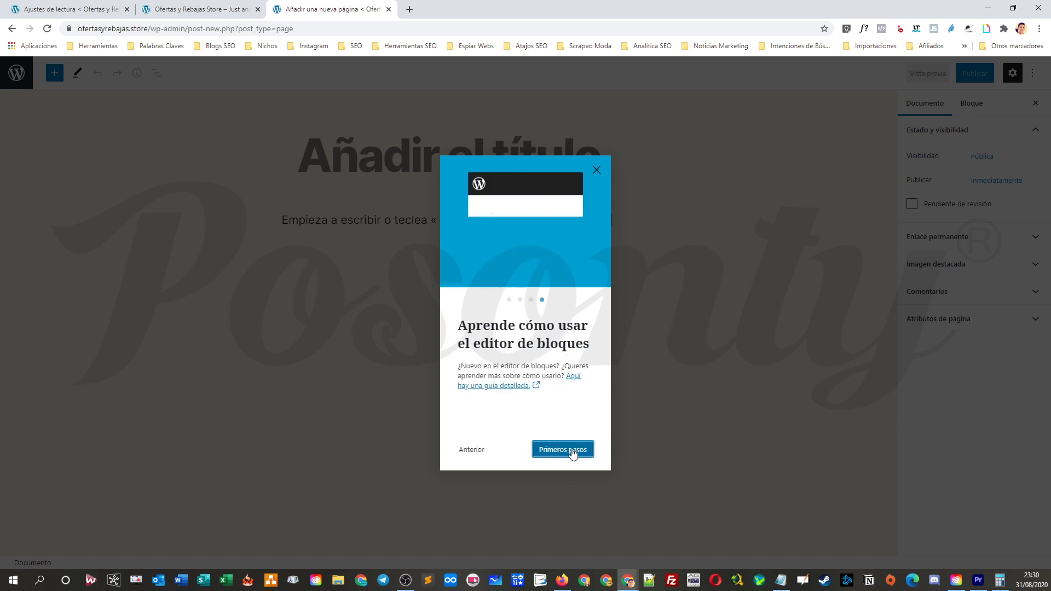
pyautogui.click(574, 452)
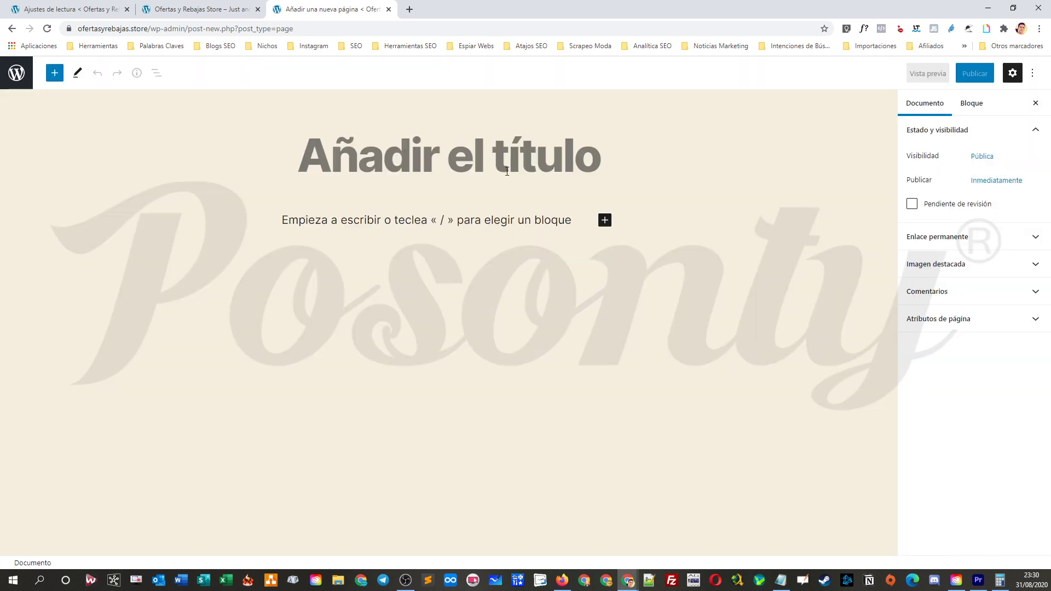
# - Title the new page "Ofertas y Rebajas Guadalajara" and publish it without body content
pyautogui.click(509, 154)
pyautogui.write('Ofertas ')
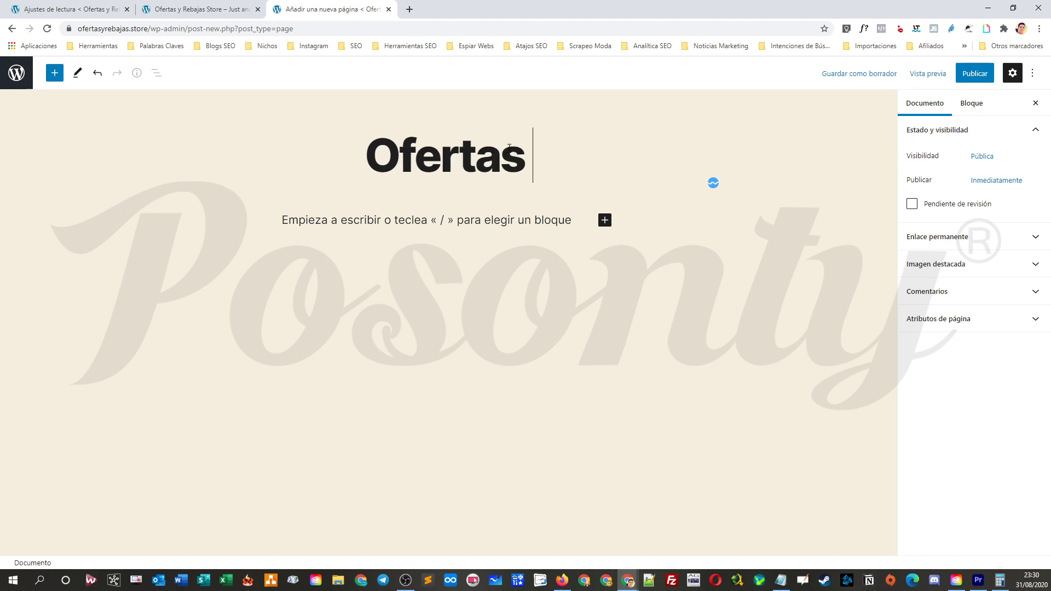
pyautogui.write('y Rebajas ')
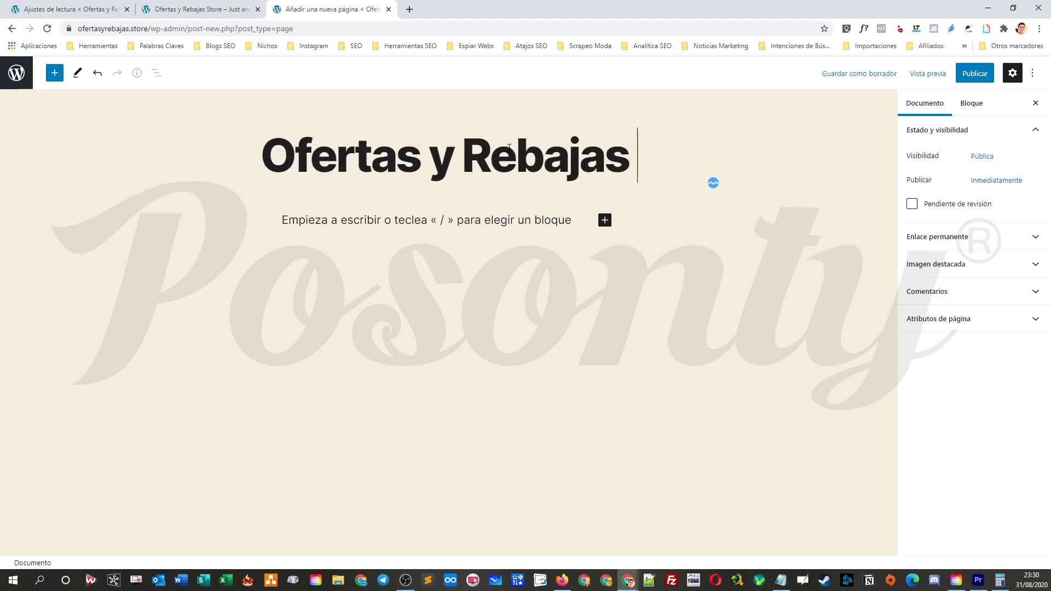
pyautogui.write('Guadalajara')
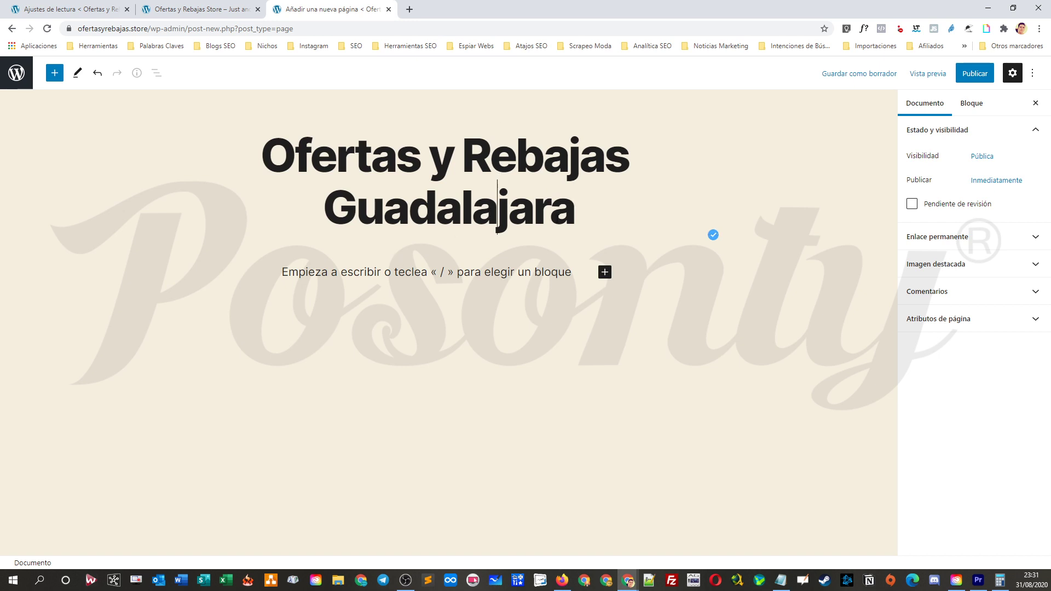
pyautogui.click(432, 268)
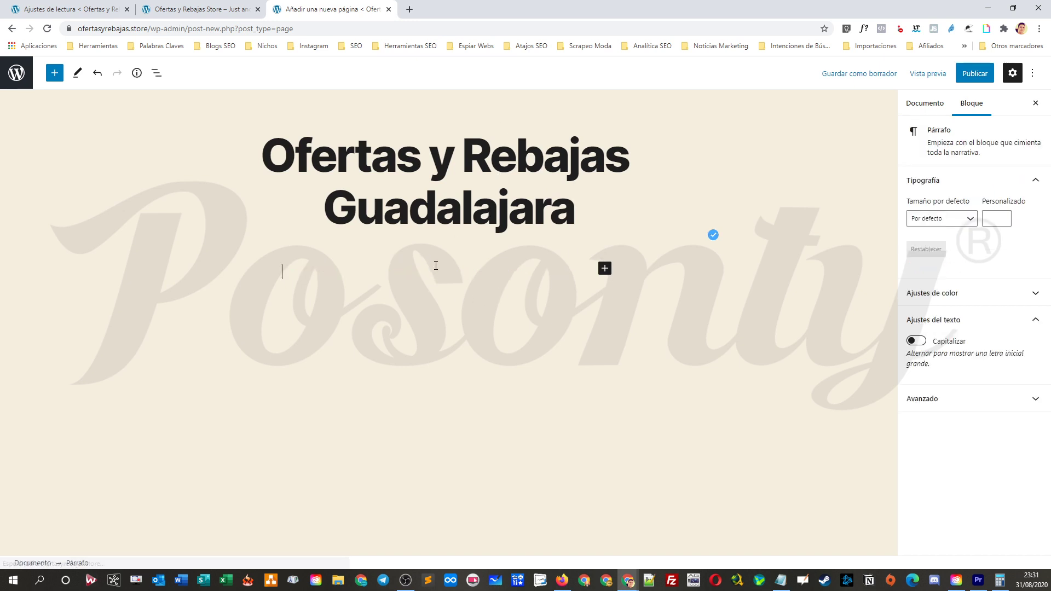
pyautogui.click(974, 77)
pyautogui.click(943, 73)
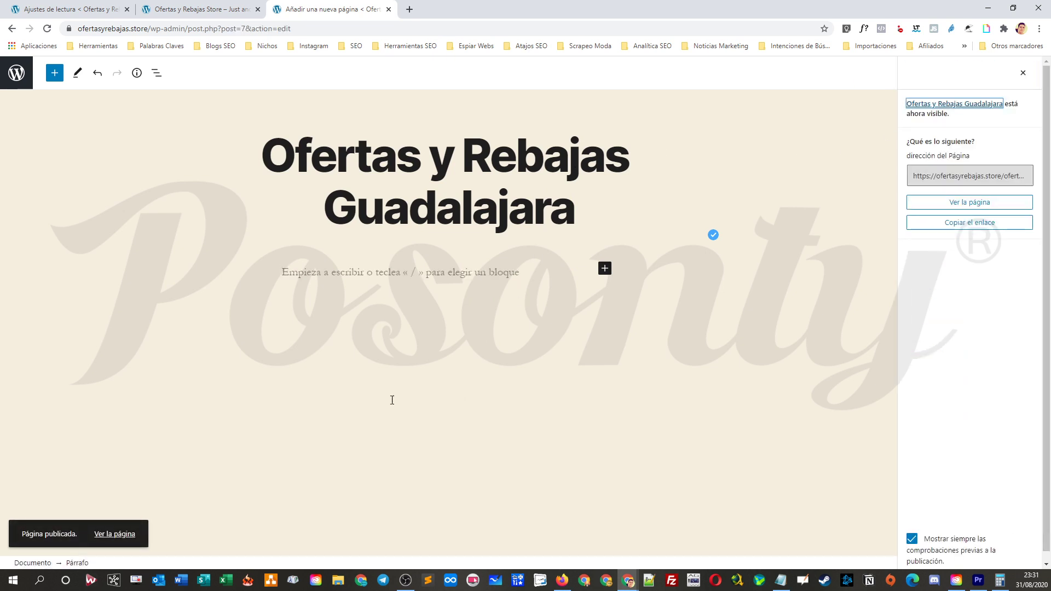
# - Reload the reading settings in the original admin tab and set the homepage to show a static page
pyautogui.click(165, 9)
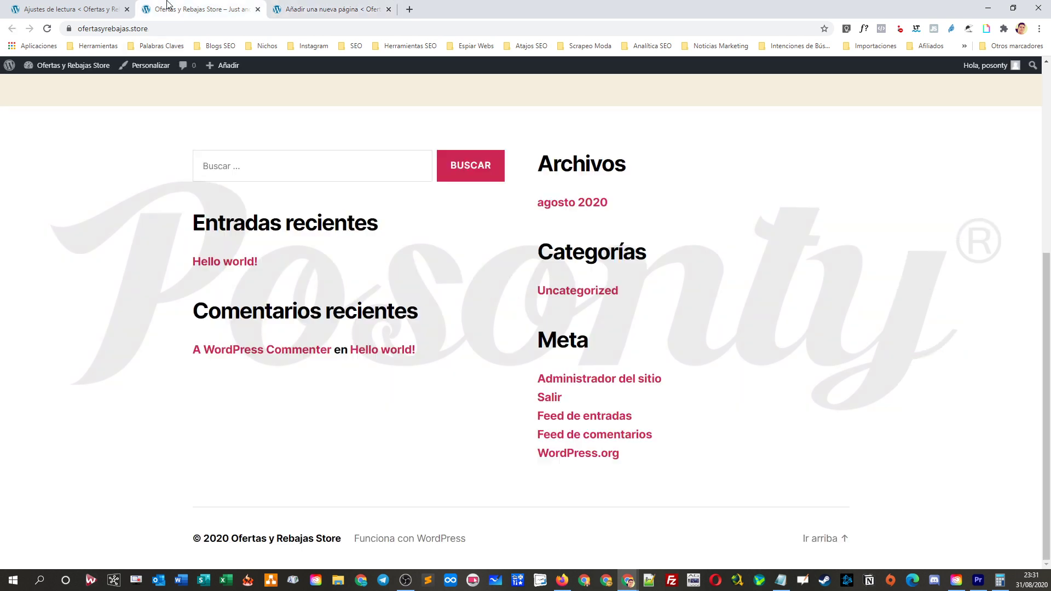
pyautogui.click(78, 13)
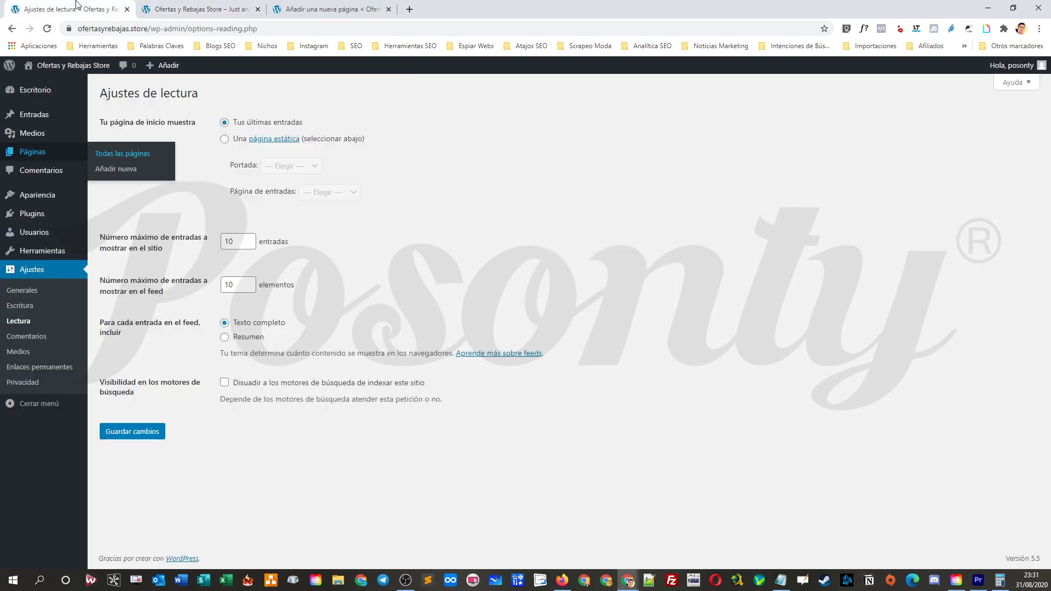
pyautogui.click(49, 28)
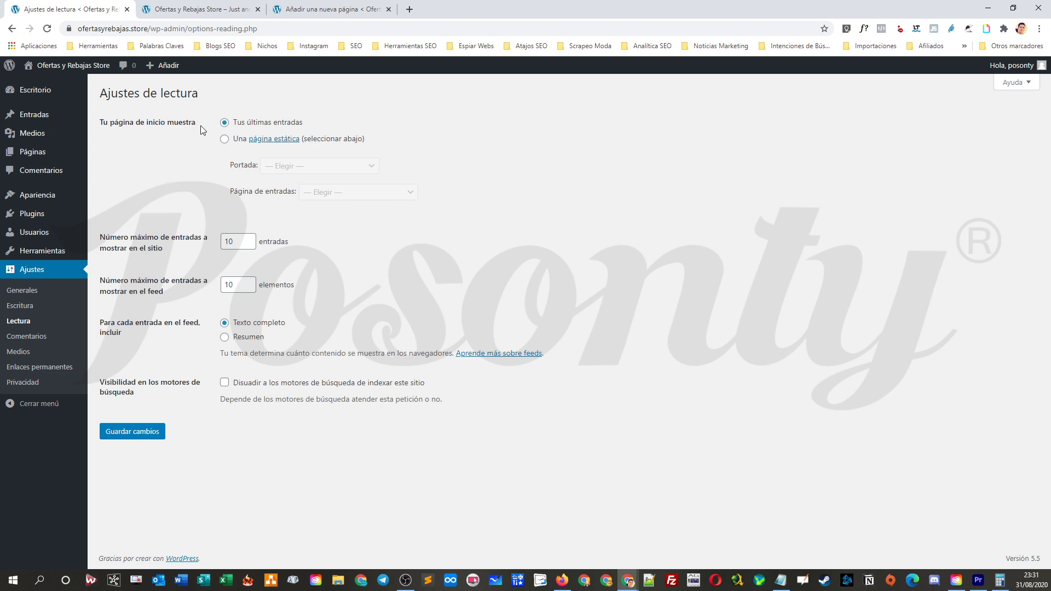
pyautogui.moveTo(48, 156)
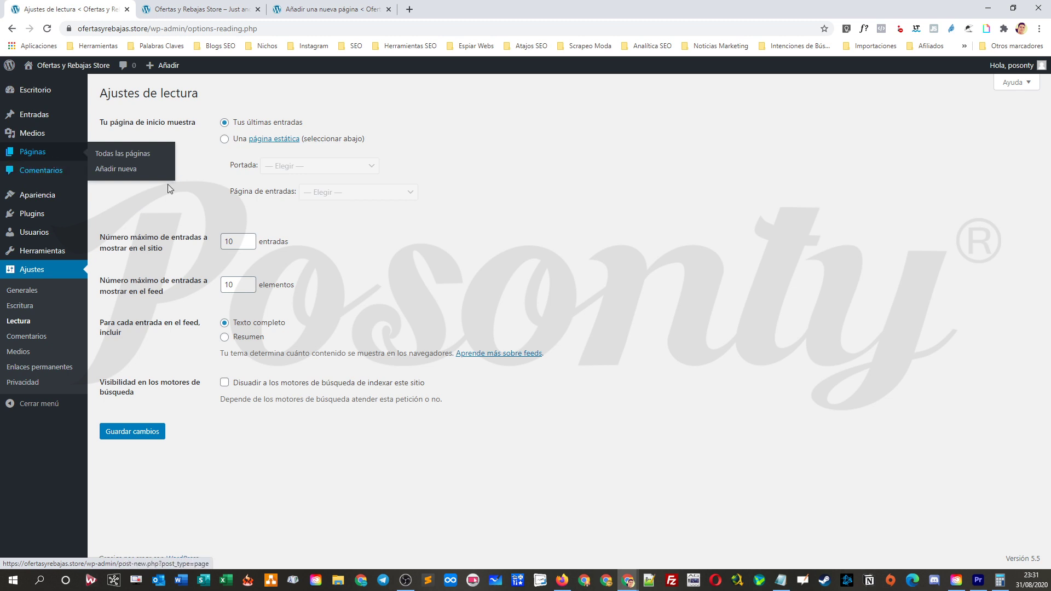
pyautogui.click(224, 140)
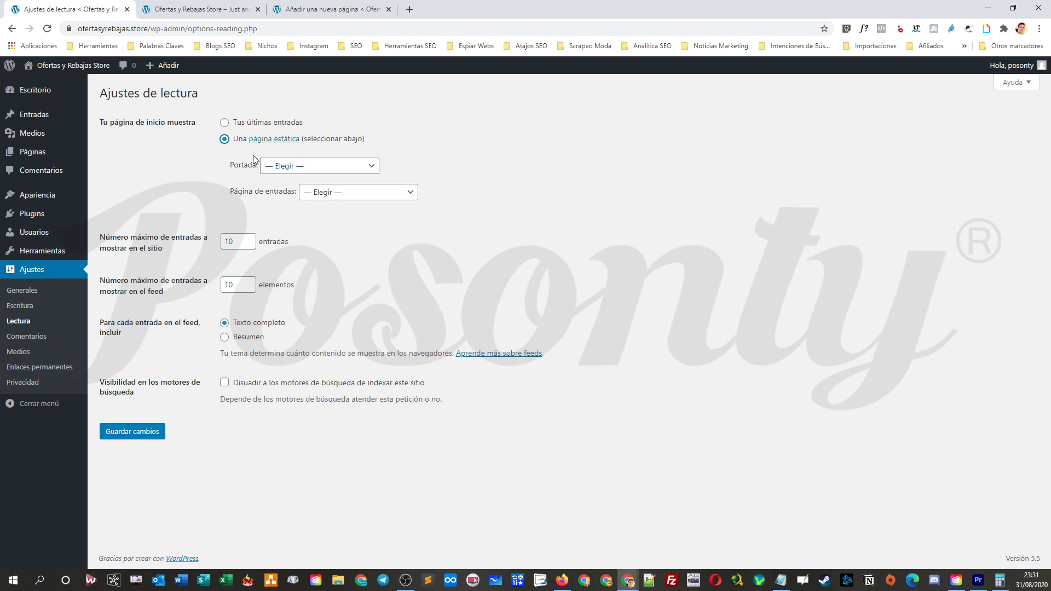
# - Check the published page in its editor, and load the site's front page ofertasyrebajas.store in that same tab
pyautogui.click(353, 9)
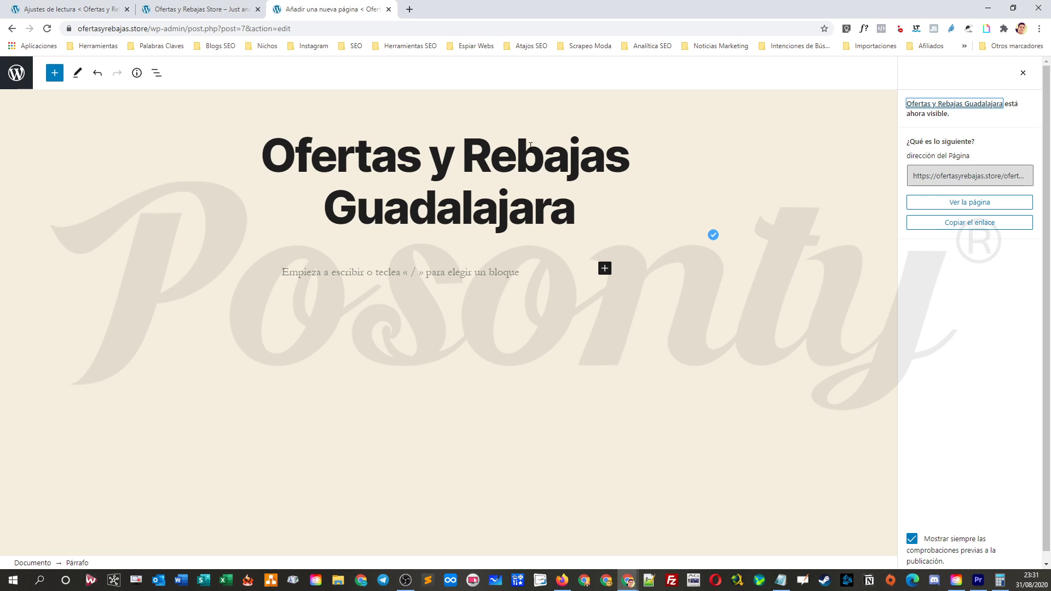
pyautogui.click(107, 7)
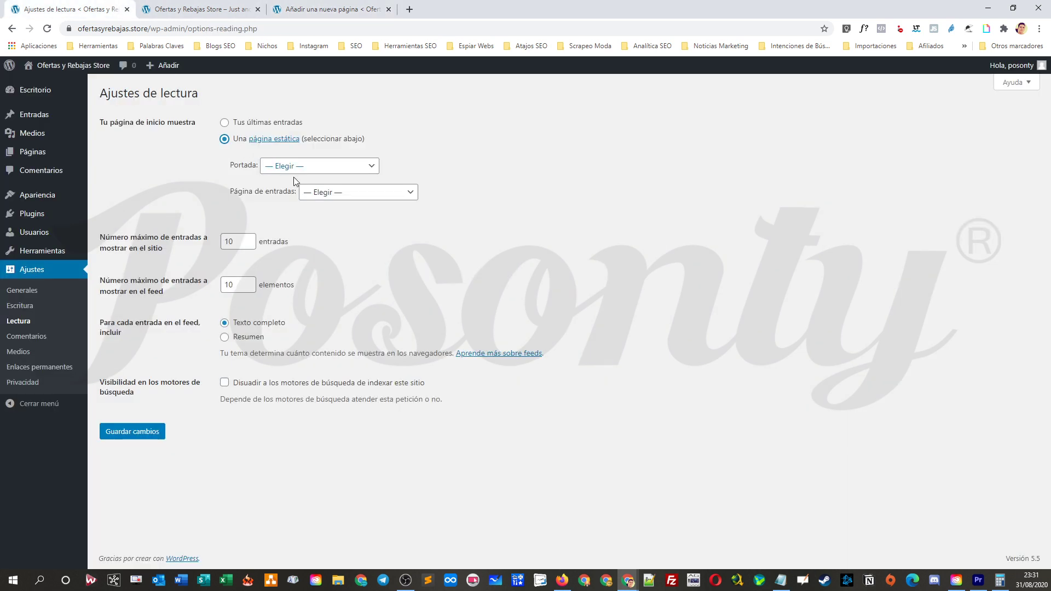
pyautogui.click(309, 7)
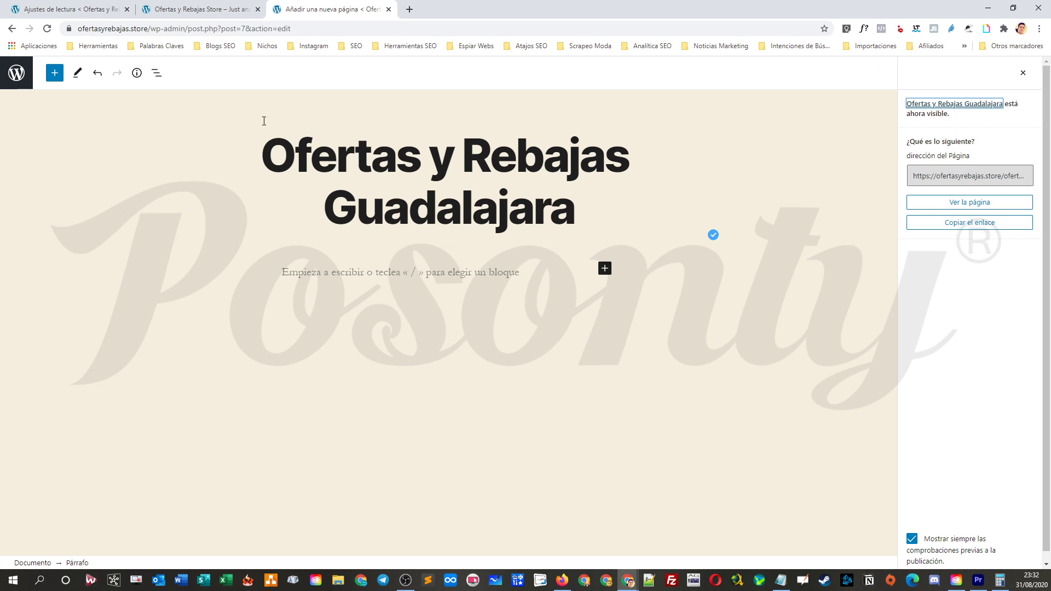
pyautogui.moveTo(148, 28); pyautogui.dragTo(546, 62)
pyautogui.press('BackSpace')
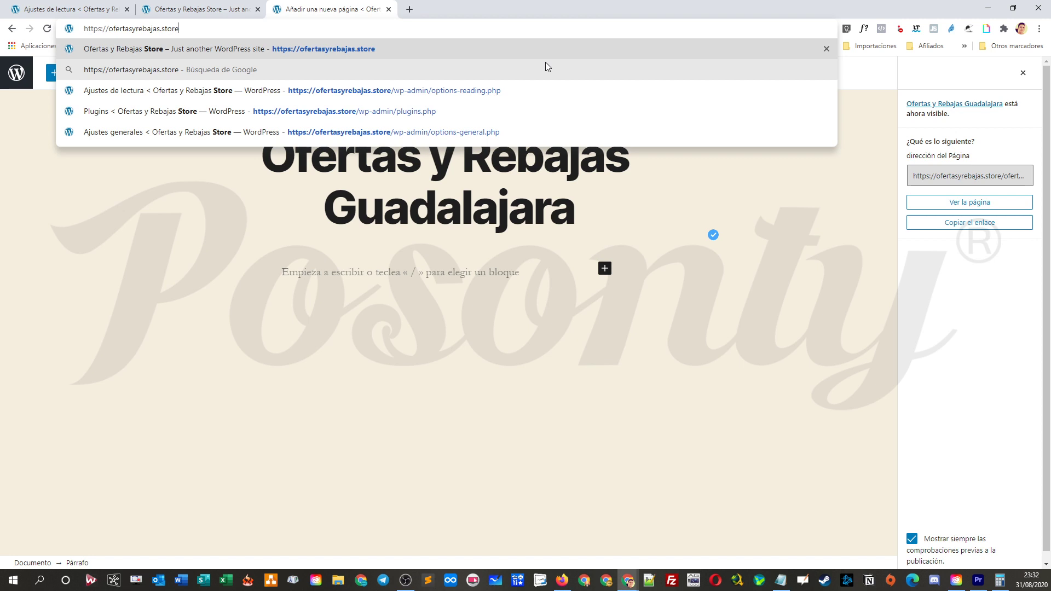
pyautogui.press('Return')
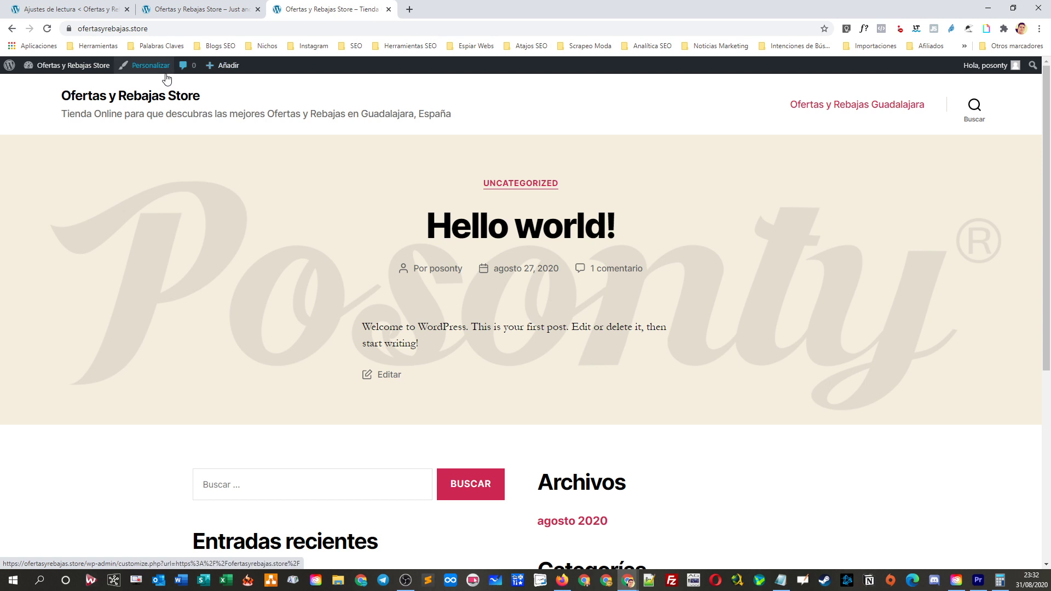
# - Assign the Ofertas y Rebajas Guadalajara page as the front page (Portada) in the reading settings
pyautogui.click(52, 6)
pyautogui.click(318, 166)
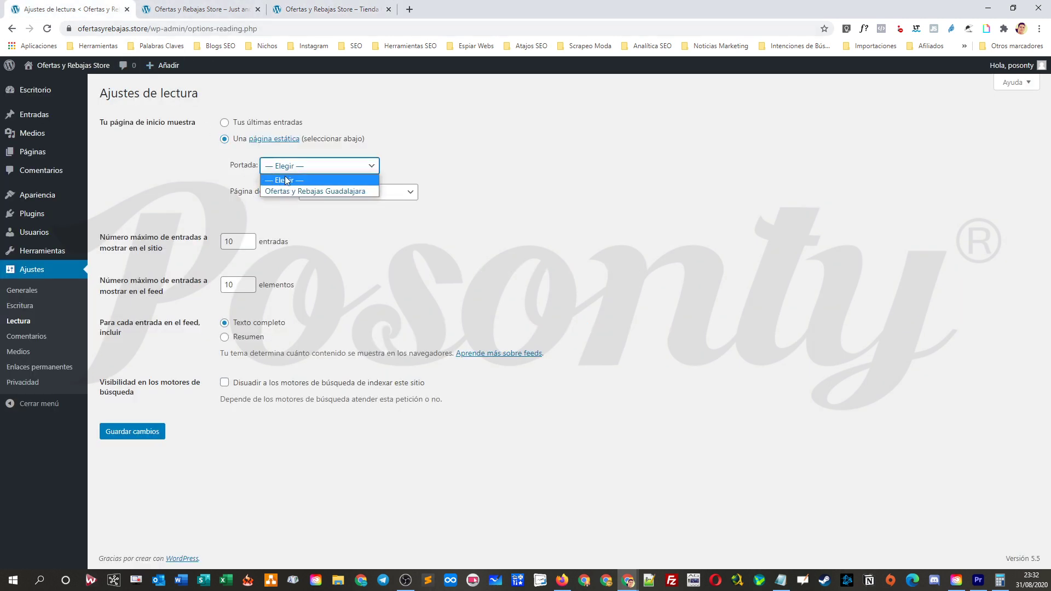
pyautogui.click(279, 193)
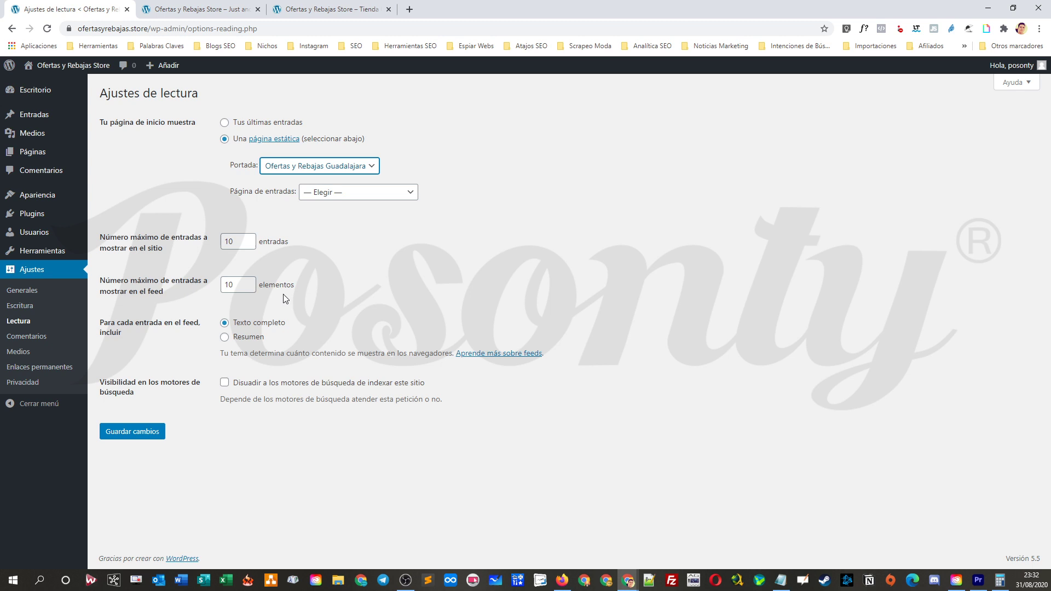
# - Set the feed to include only a summary (Resumen) of each post and save the reading settings
pyautogui.click(225, 339)
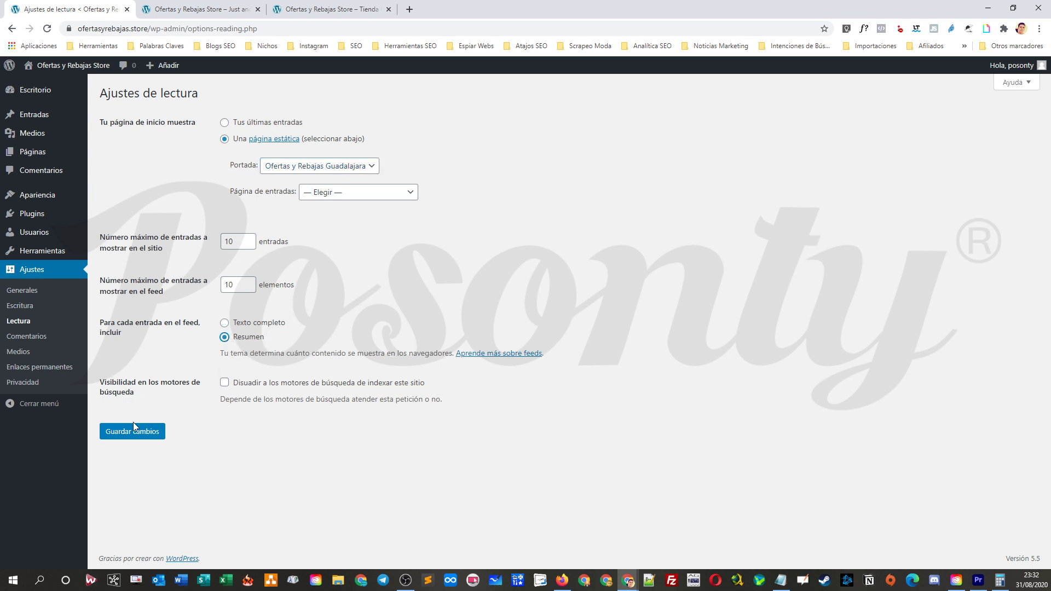
pyautogui.click(114, 429)
pyautogui.click(225, 385)
pyautogui.click(225, 385)
pyautogui.click(144, 433)
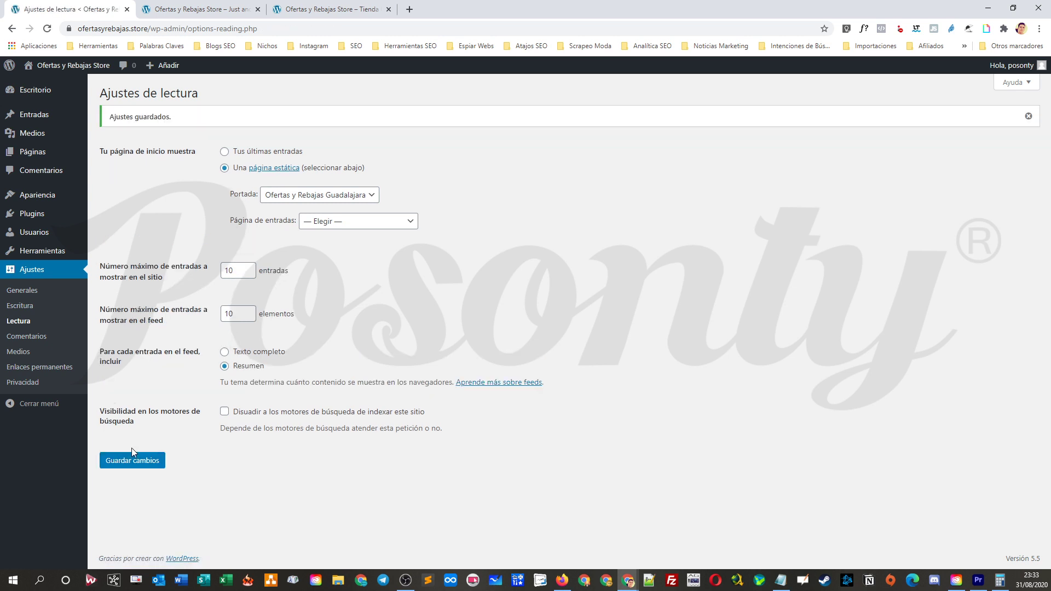
# - Reload the site's front page and examine how the static home page is displayed
pyautogui.click(334, 4)
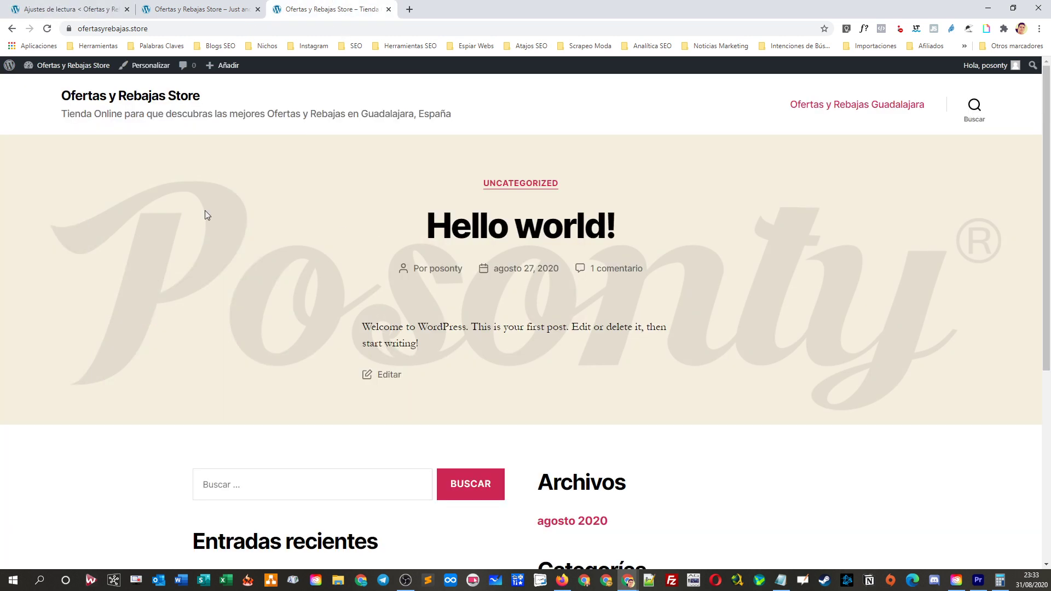
pyautogui.click(47, 28)
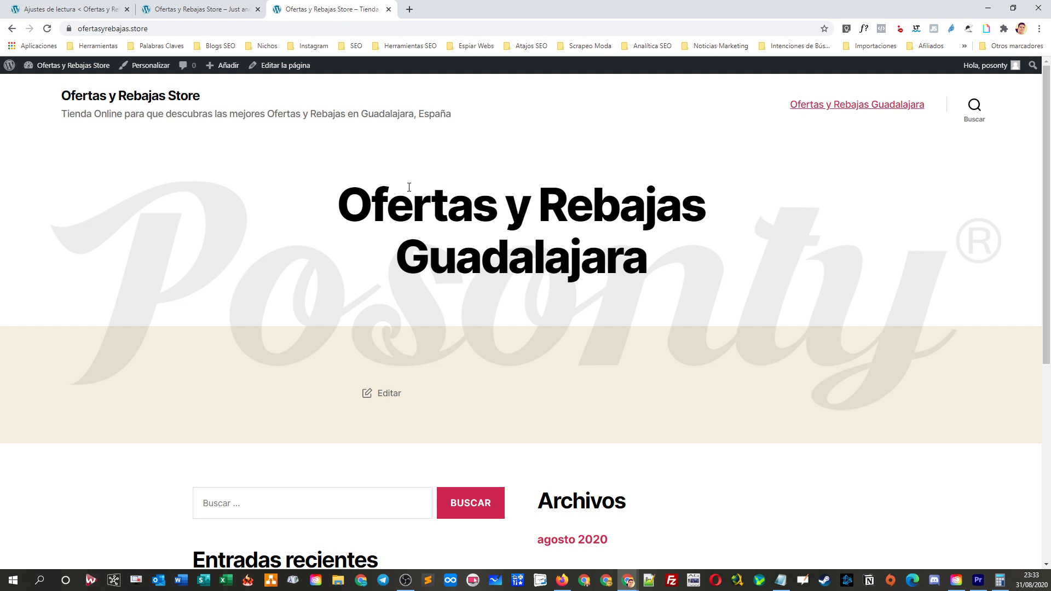
pyautogui.press('End')
# - Compare the site title and short description in the general settings with the header of the live front page
pyautogui.click(66, 8)
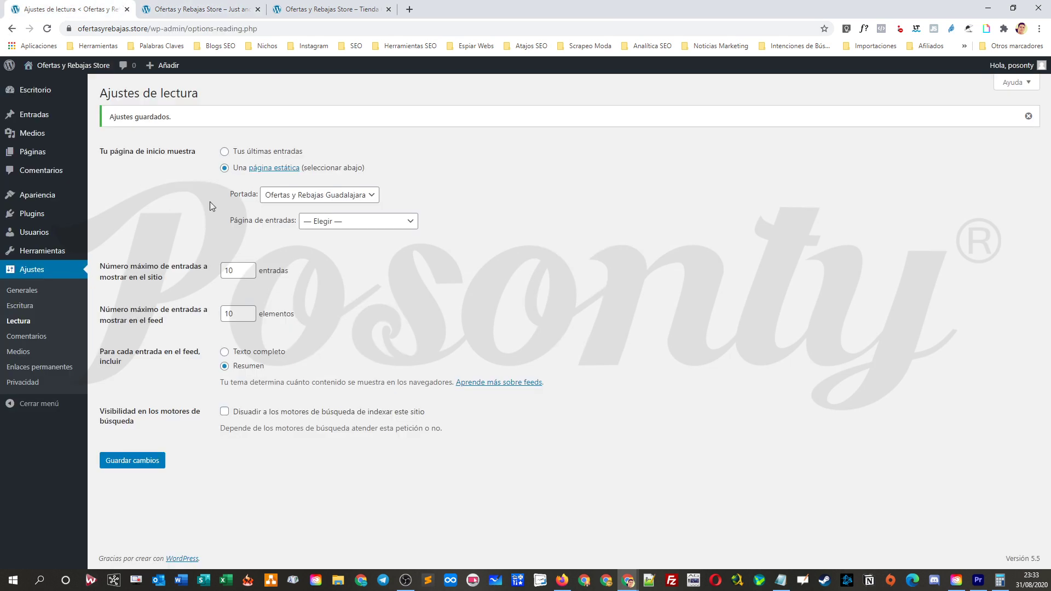
pyautogui.click(32, 291)
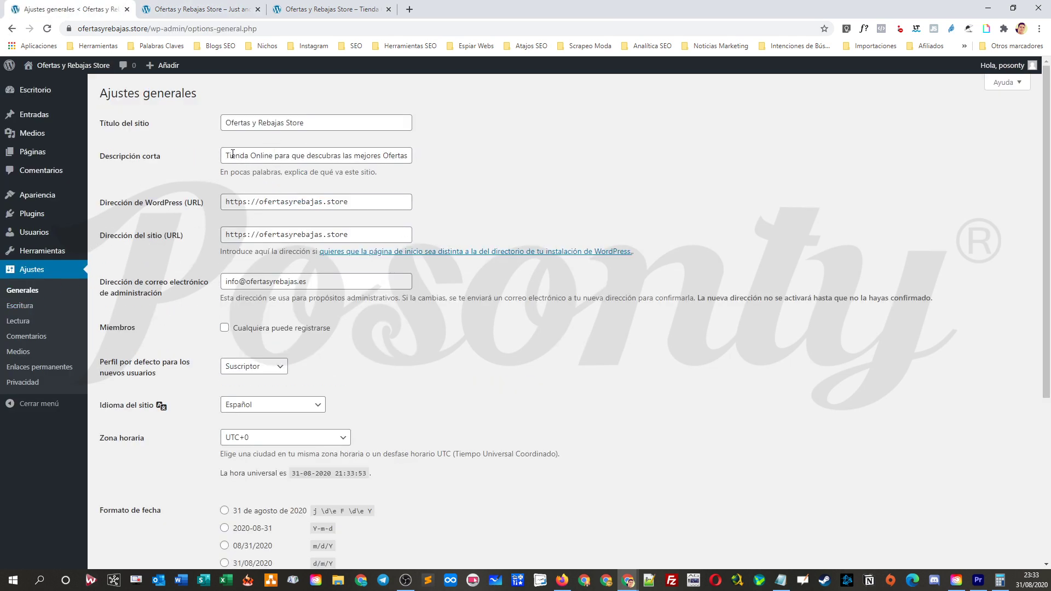
pyautogui.click(337, 9)
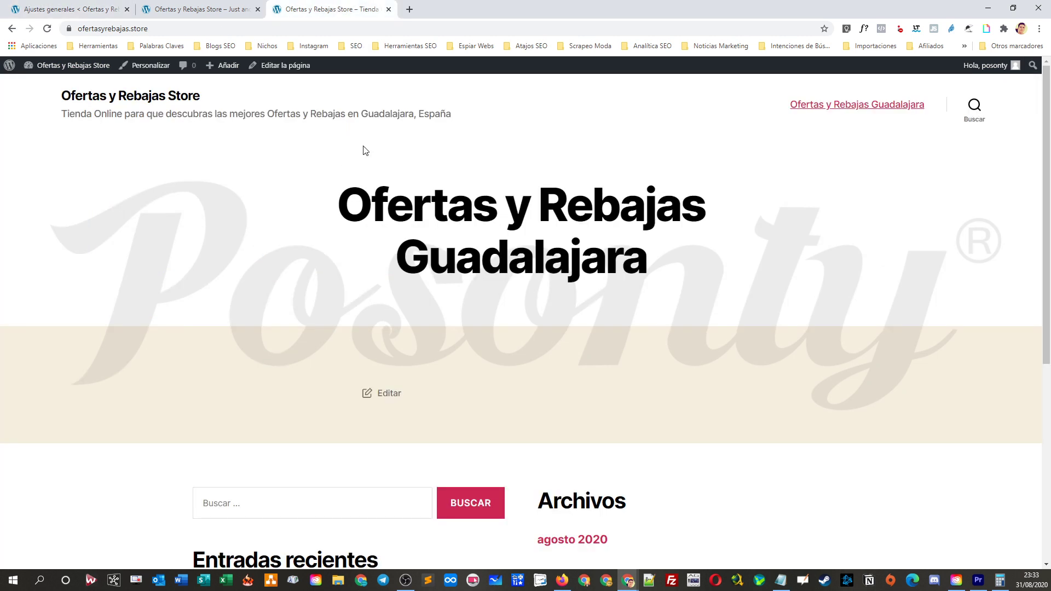
# - Find the Yoast SEO plugin by searching the plugin directory for "yoast seo", then install and activate it
pyautogui.click(202, 8)
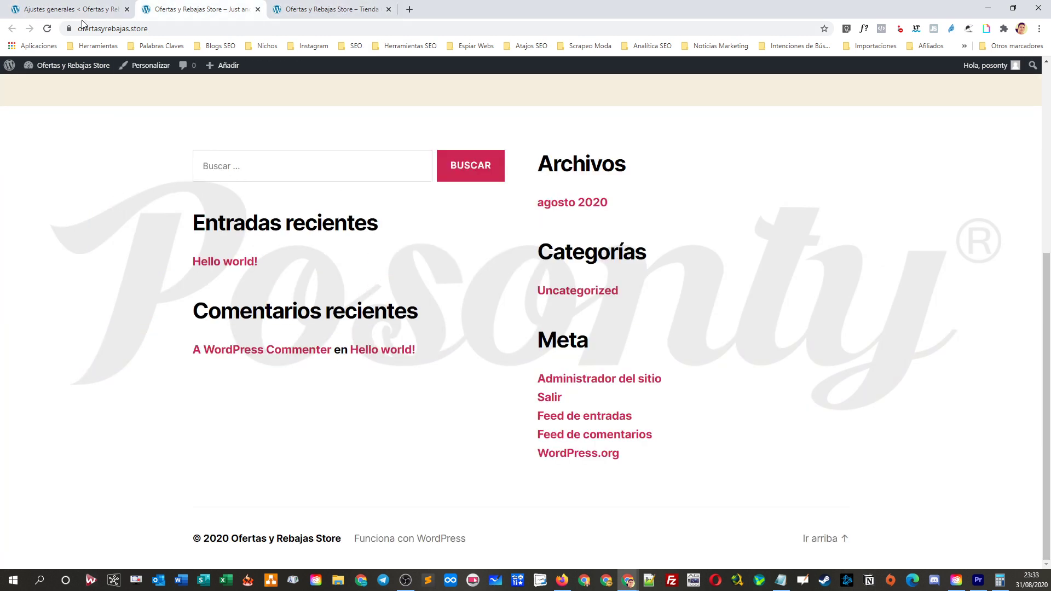
pyautogui.click(93, 8)
pyautogui.moveTo(74, 251)
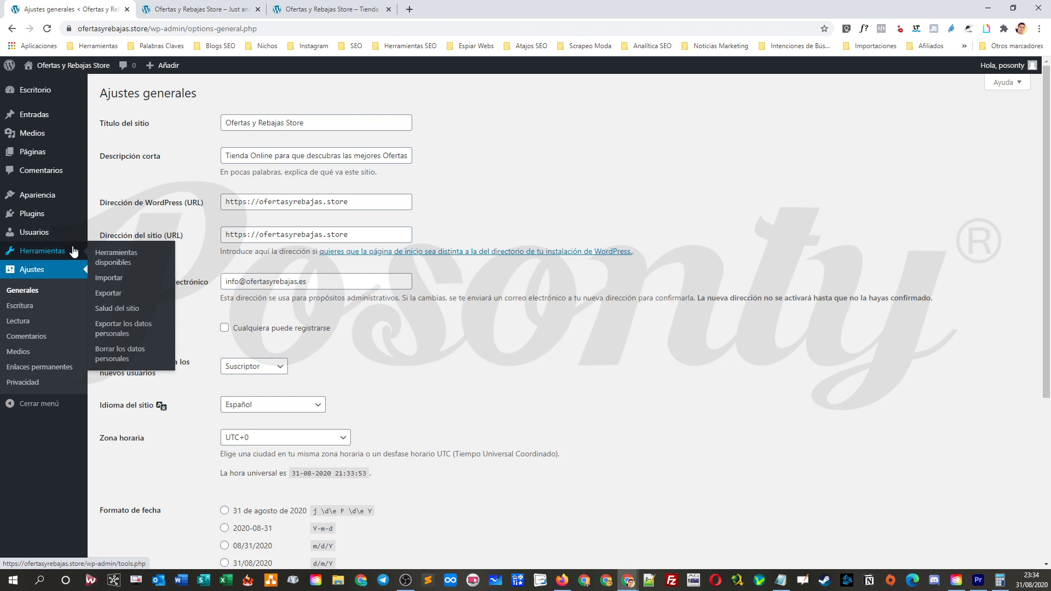
pyautogui.moveTo(35, 216)
pyautogui.click(111, 217)
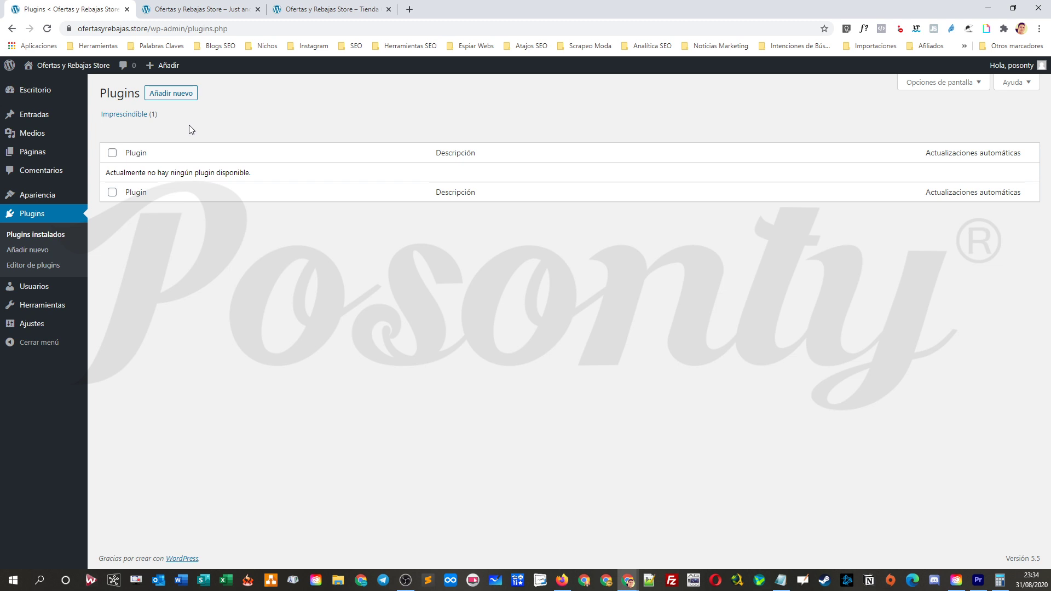
pyautogui.click(166, 96)
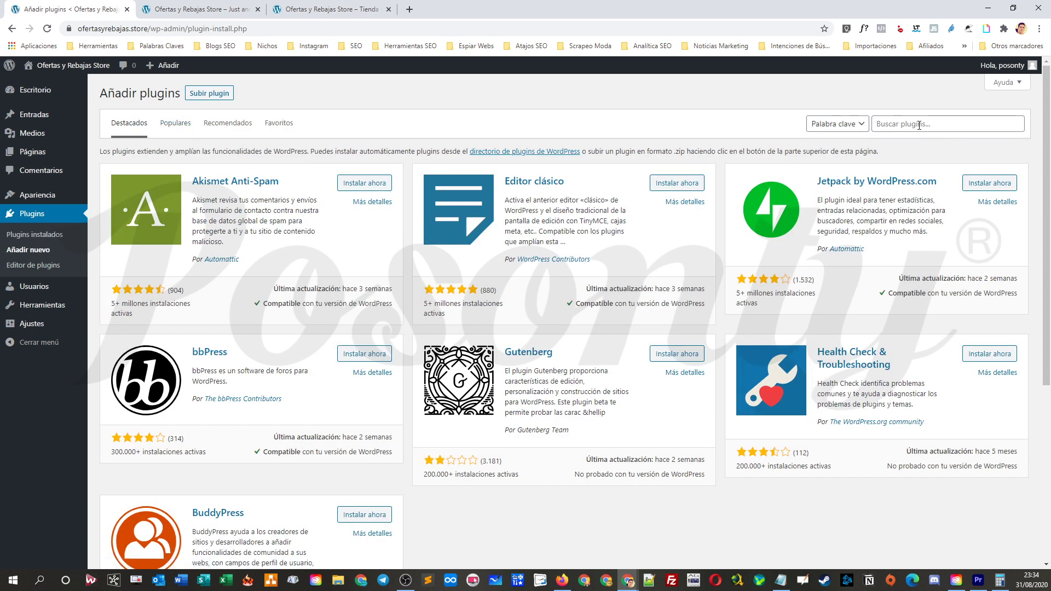
pyautogui.click(921, 124)
pyautogui.write('yoast seo')
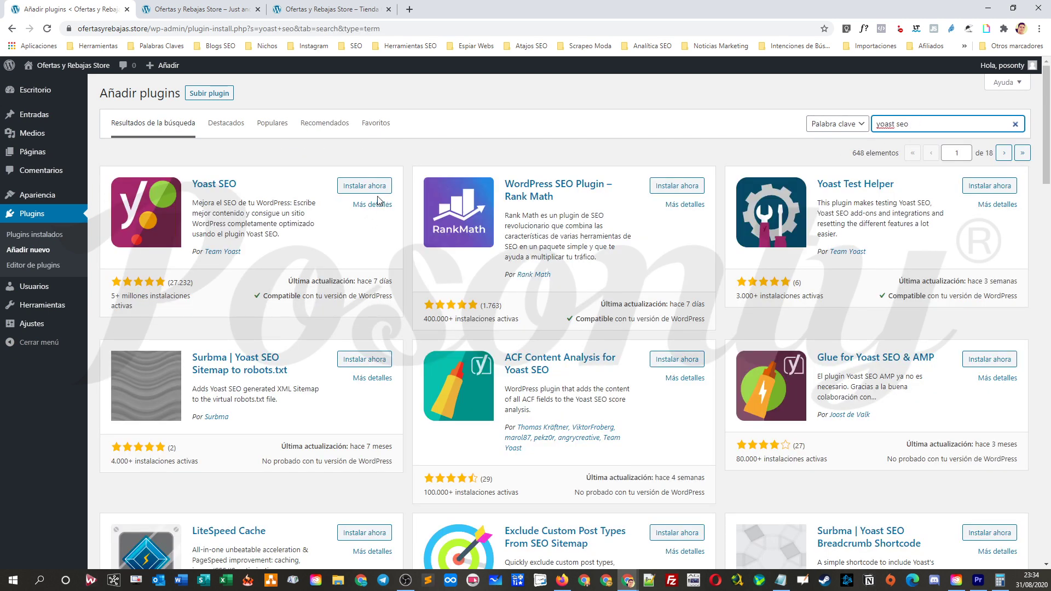
pyautogui.click(364, 187)
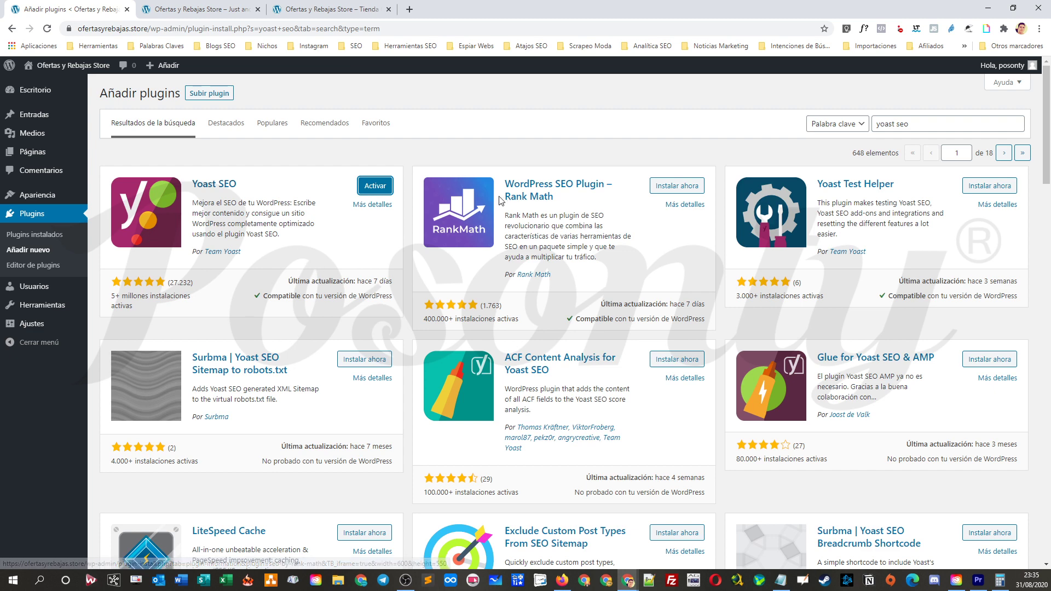
pyautogui.click(378, 188)
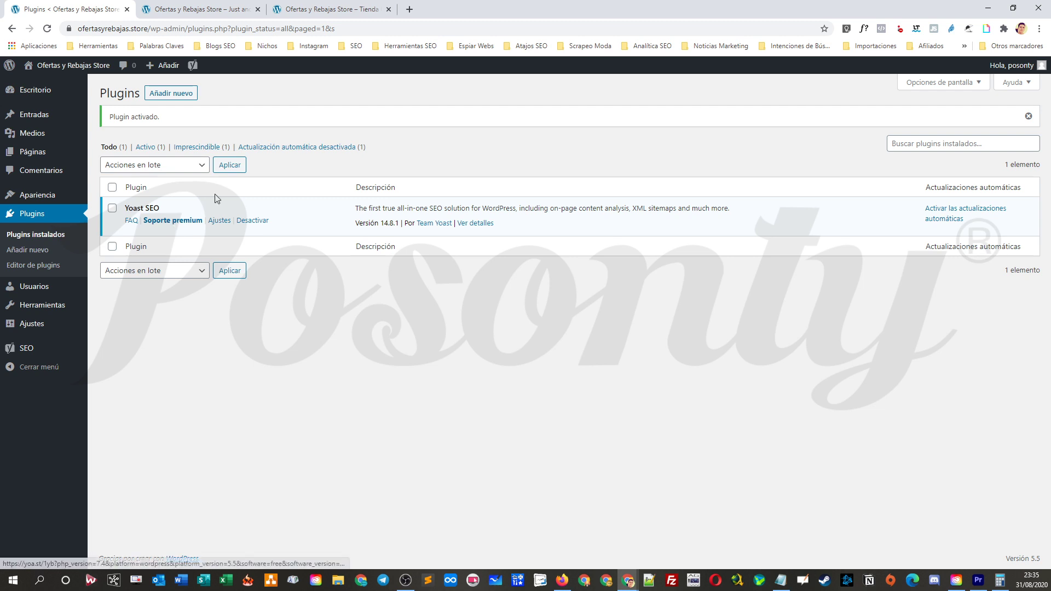
# - Reload the site's live front page and open it in the page editor at the Yoast SEO target key phrase (Frase clave objetivo)
pyautogui.click(306, 9)
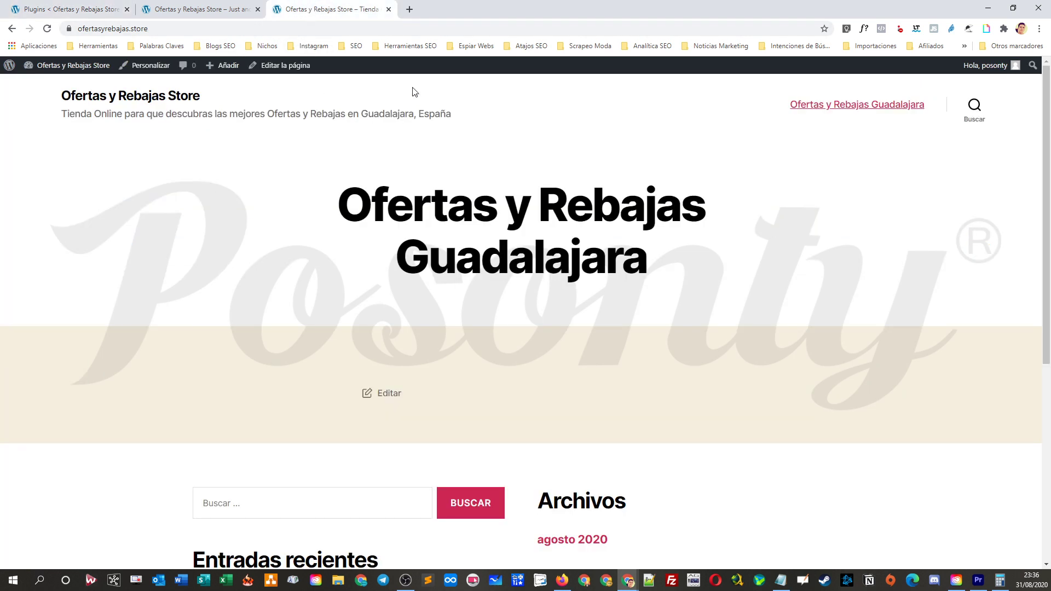
pyautogui.click(47, 28)
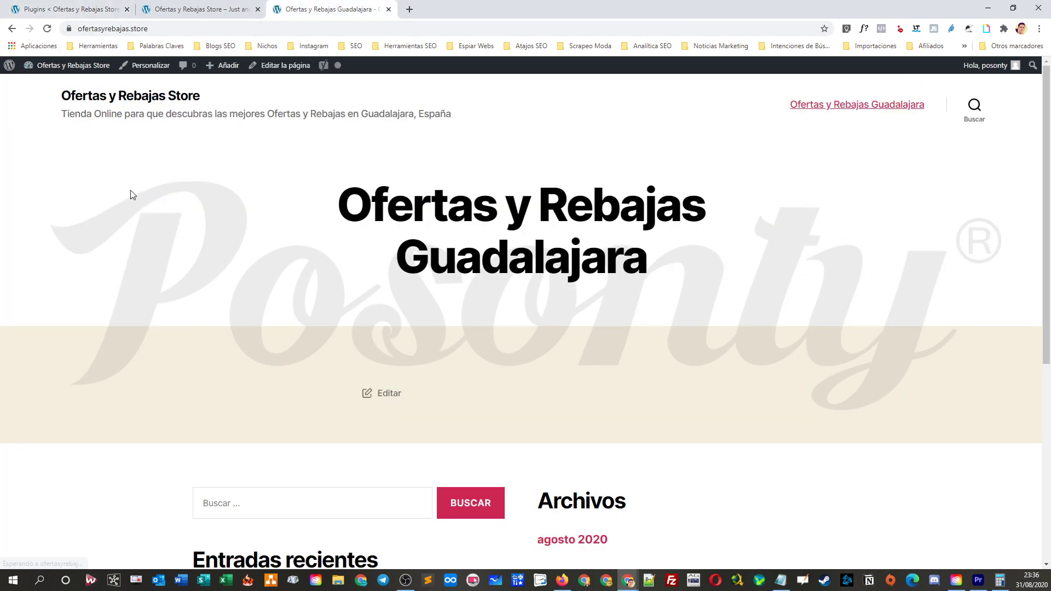
pyautogui.click(286, 65)
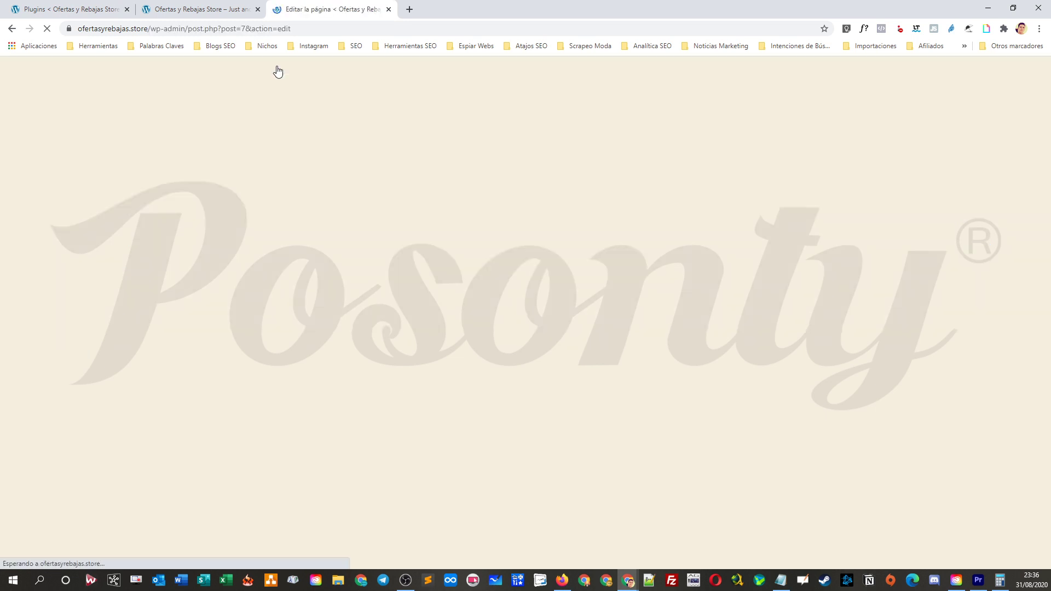
pyautogui.scroll(-5, 192, 350)
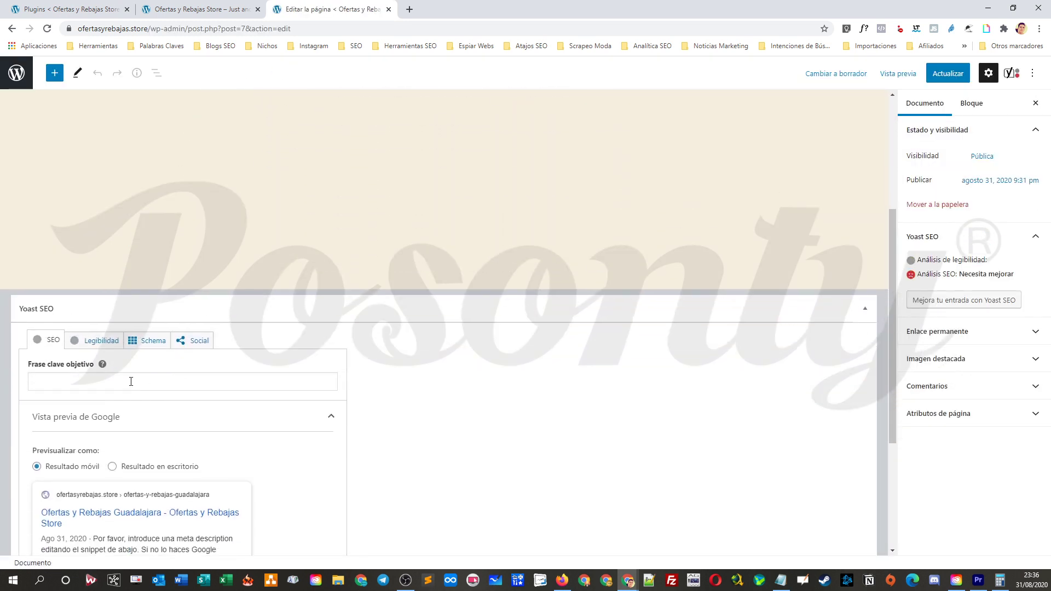
pyautogui.scroll(-2, 211, 345)
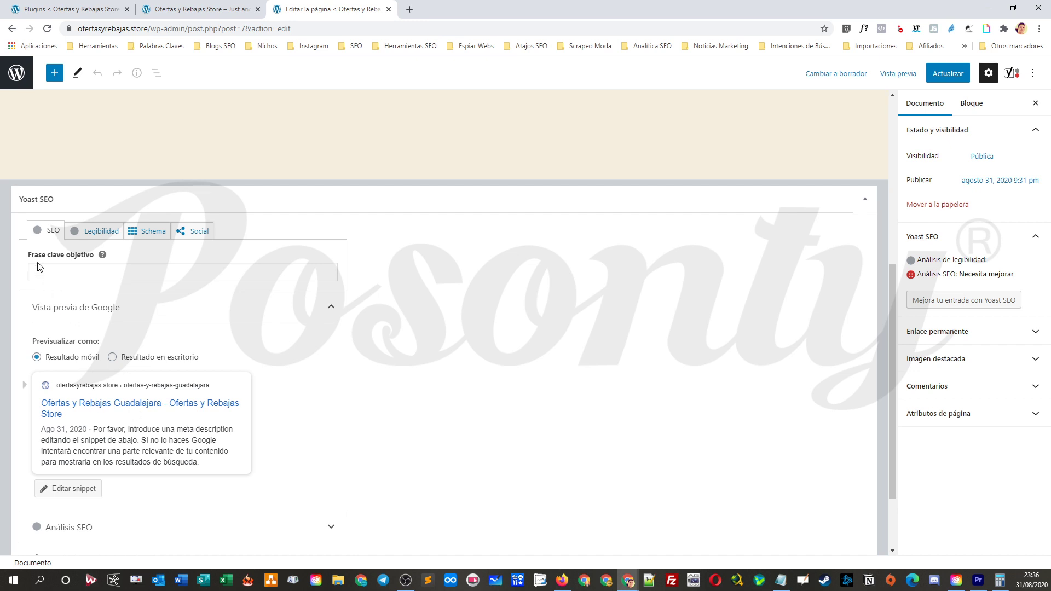
pyautogui.click(70, 273)
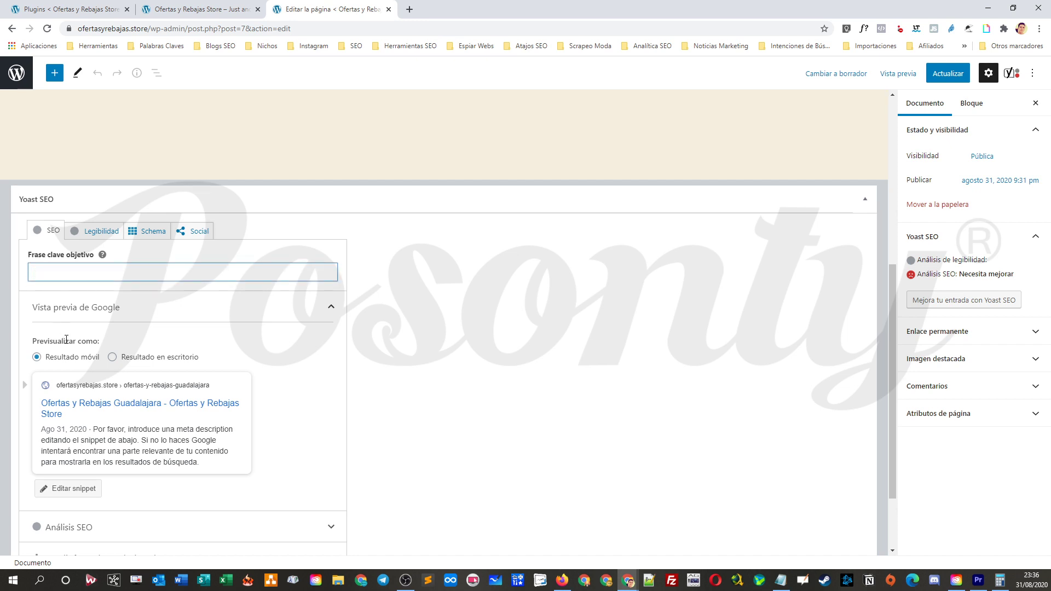
# - Open the page's Google snippet for editing and select the entire SEO title (Título SEO)
pyautogui.scroll(-2, 72, 416)
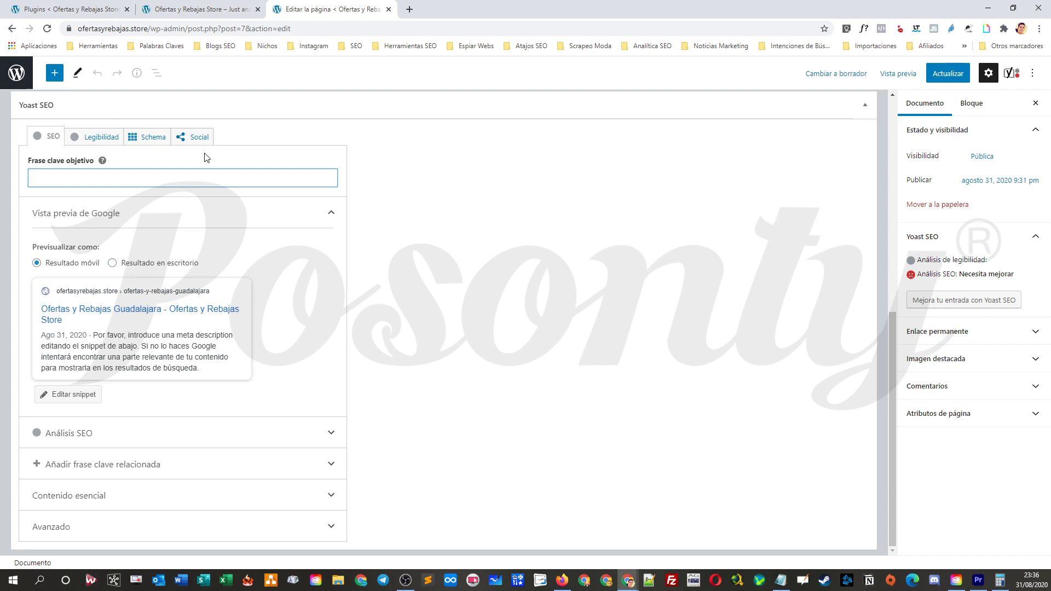
pyautogui.click(75, 403)
pyautogui.scroll(-3, 112, 405)
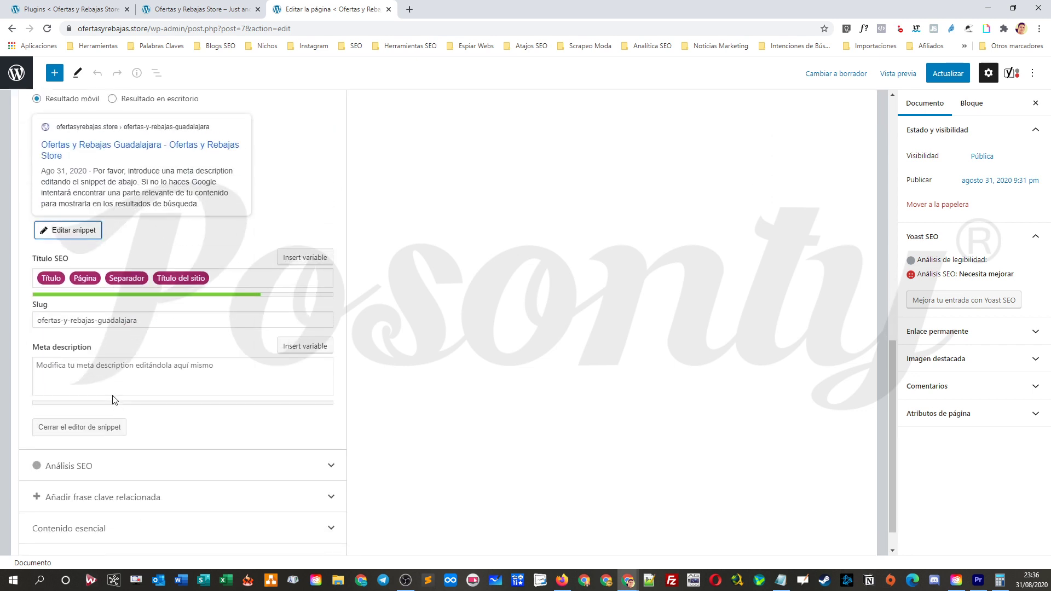
pyautogui.moveTo(216, 278); pyautogui.dragTo(19, 282)
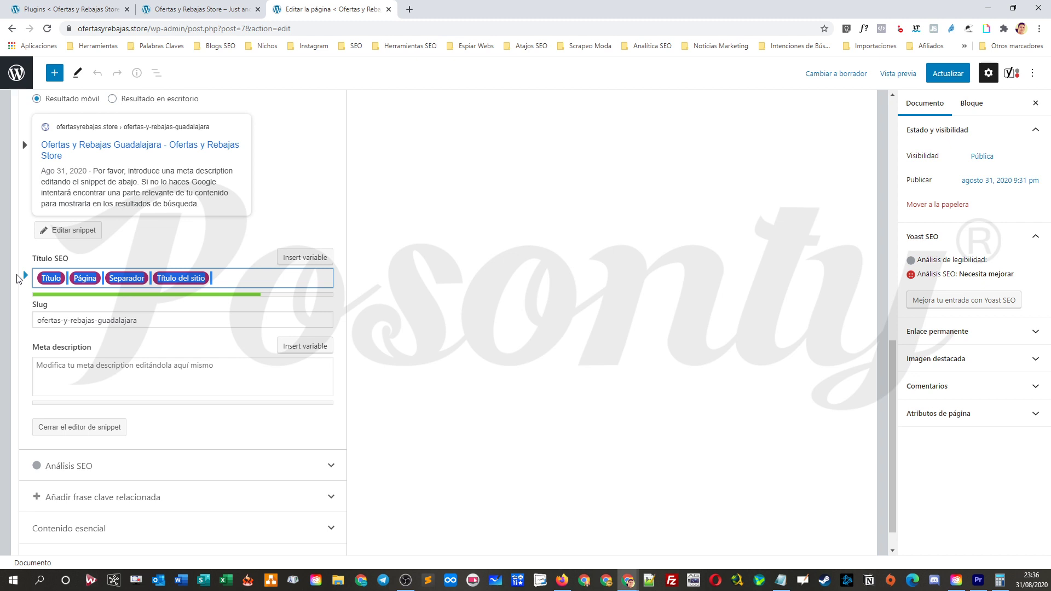
# - Search Google for OFERTAS DE GUADALAJARA in a separate tab and examine the titles and descriptions of the results
pyautogui.click(410, 9)
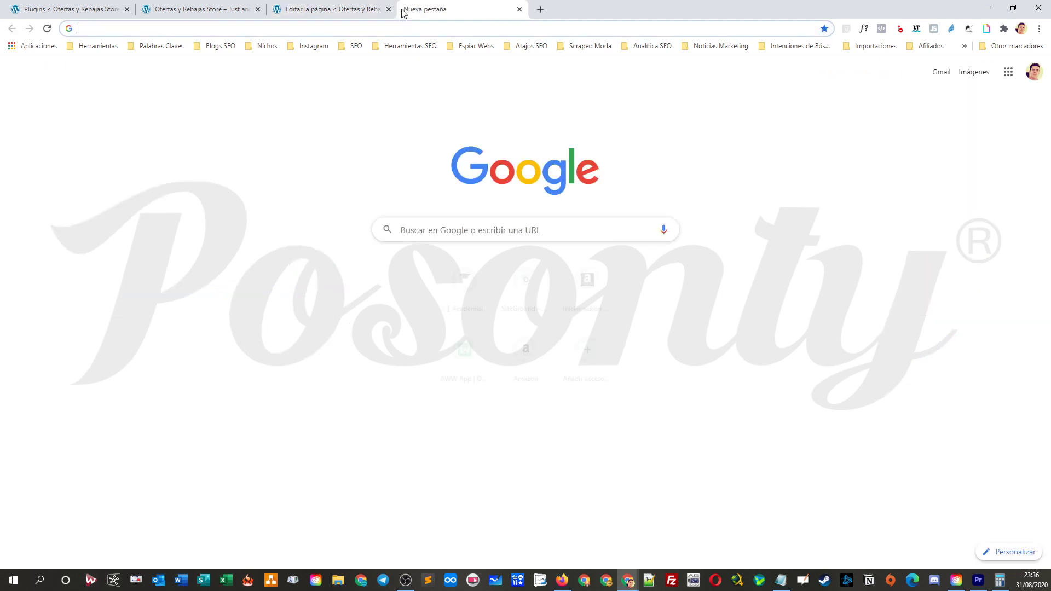
pyautogui.write('OFER')
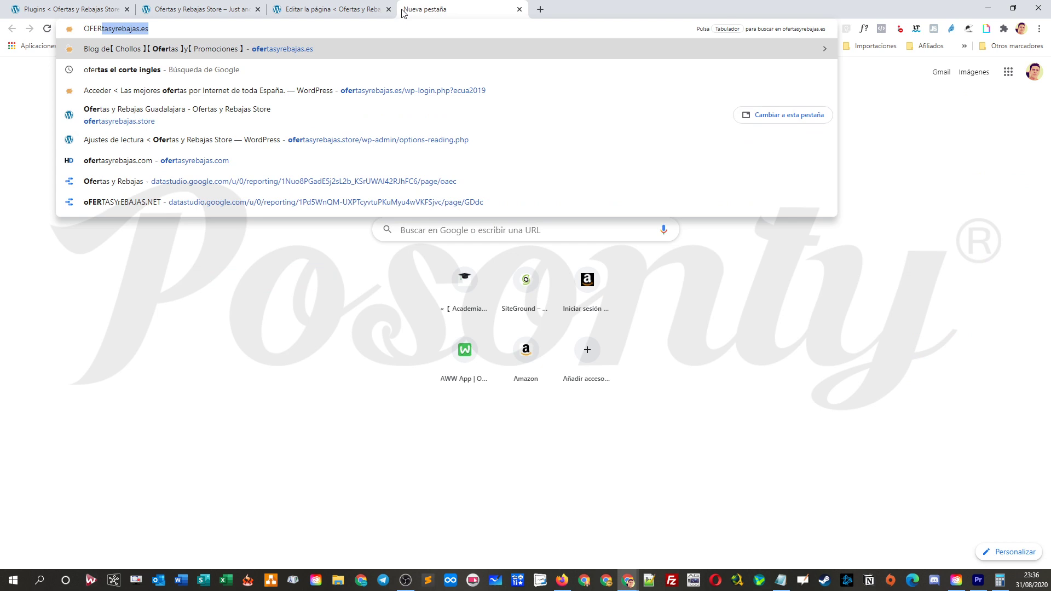
pyautogui.write('TAS DE')
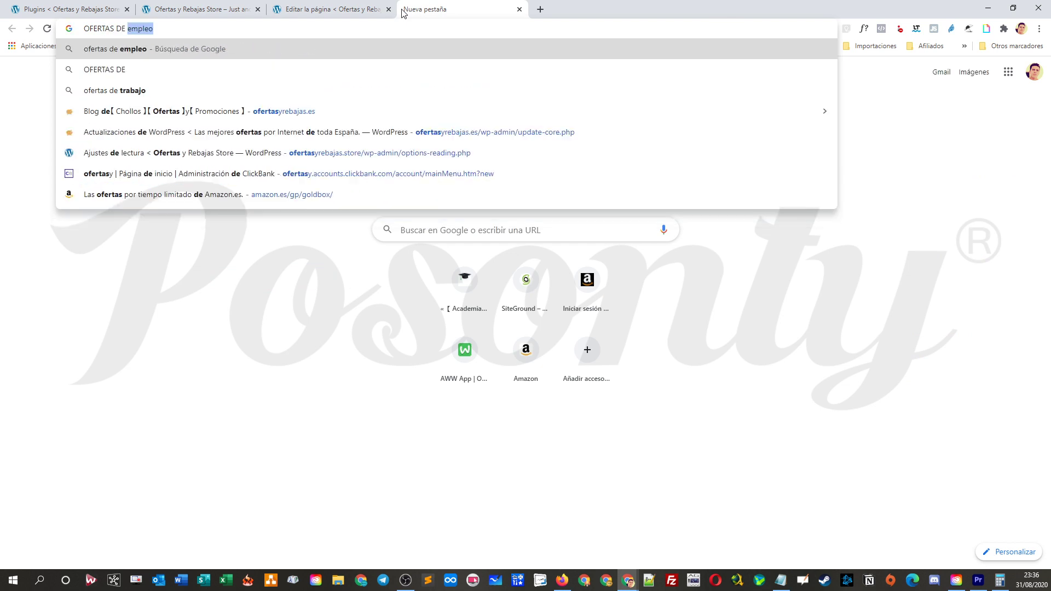
pyautogui.write(' GUADALAJARA')
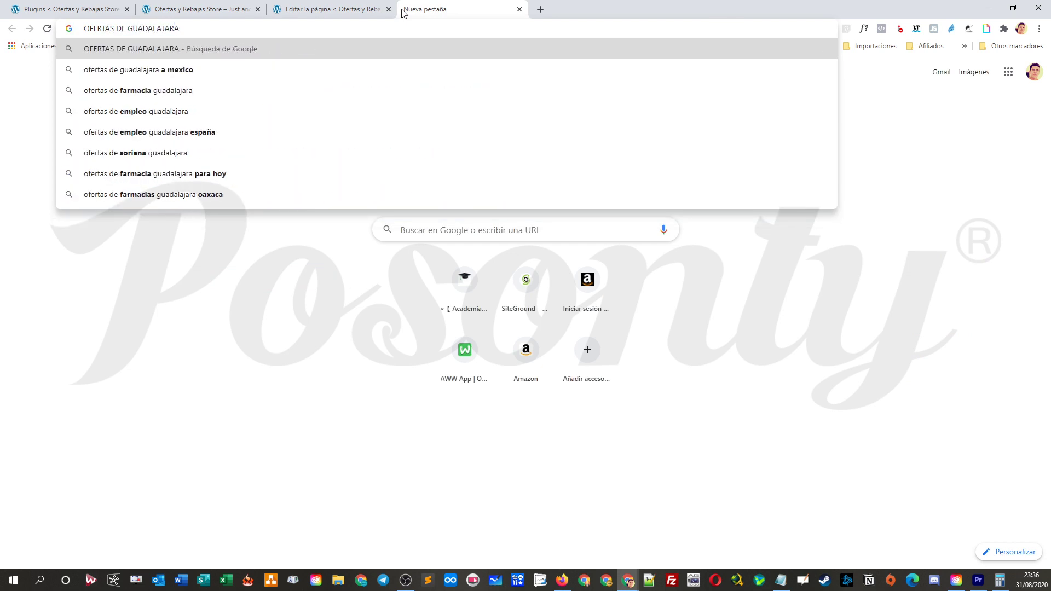
pyautogui.press('Return')
pyautogui.scroll(-5, 206, 345)
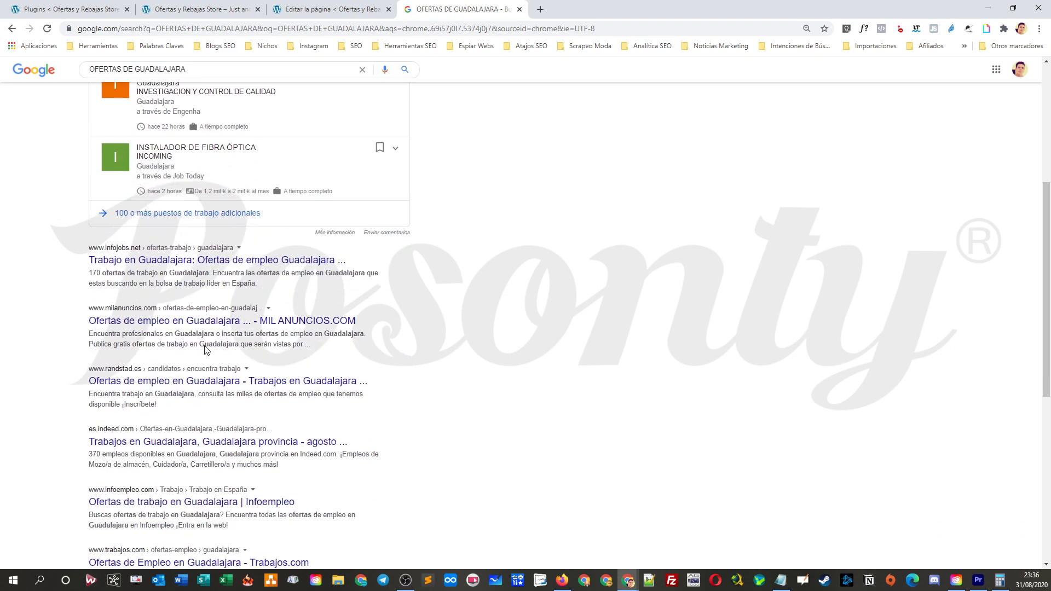
pyautogui.scroll(-1, 206, 349)
pyautogui.scroll(-1, 202, 372)
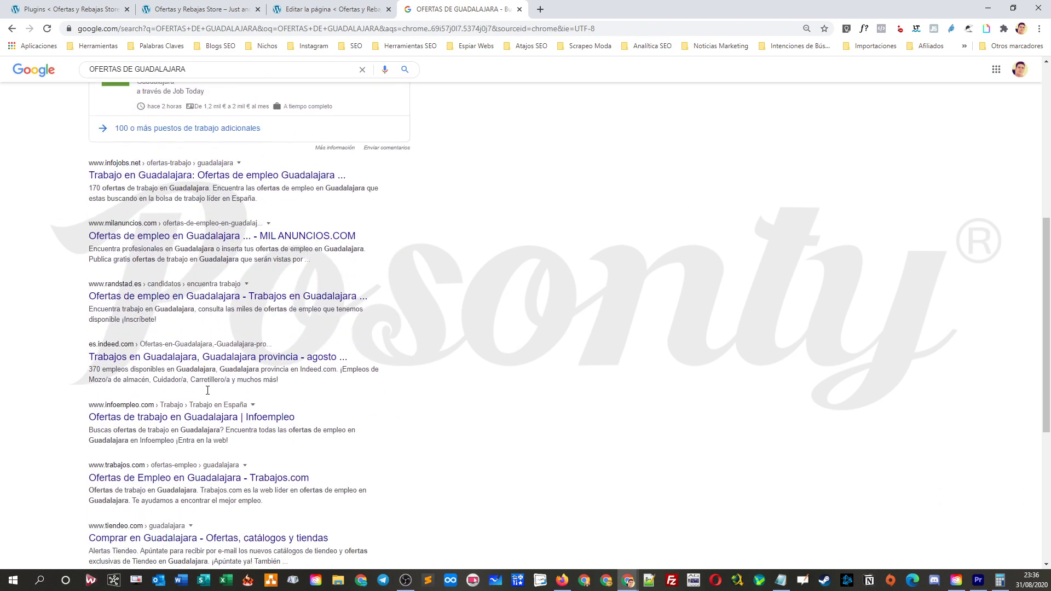
pyautogui.scroll(-1, 207, 391)
pyautogui.scroll(-1, 203, 408)
pyautogui.scroll(3, 214, 378)
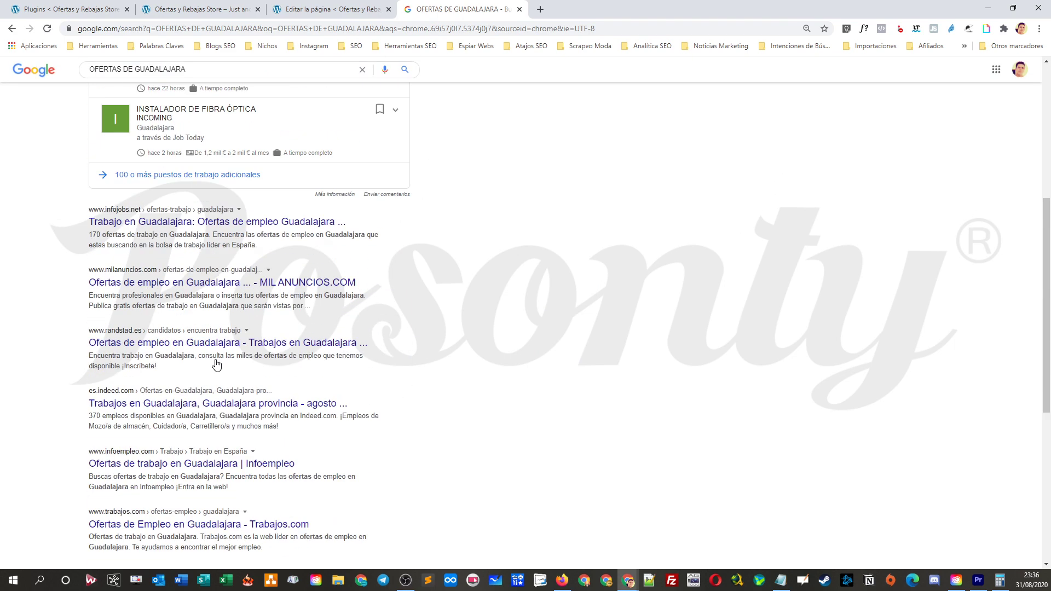
pyautogui.scroll(6, 217, 365)
# - Change the Google search to OFERTAS Y REBAJAS DE GUADALAJARA and look through the results
pyautogui.click(130, 76)
pyautogui.write('Y REBAJAS')
pyautogui.press('Return')
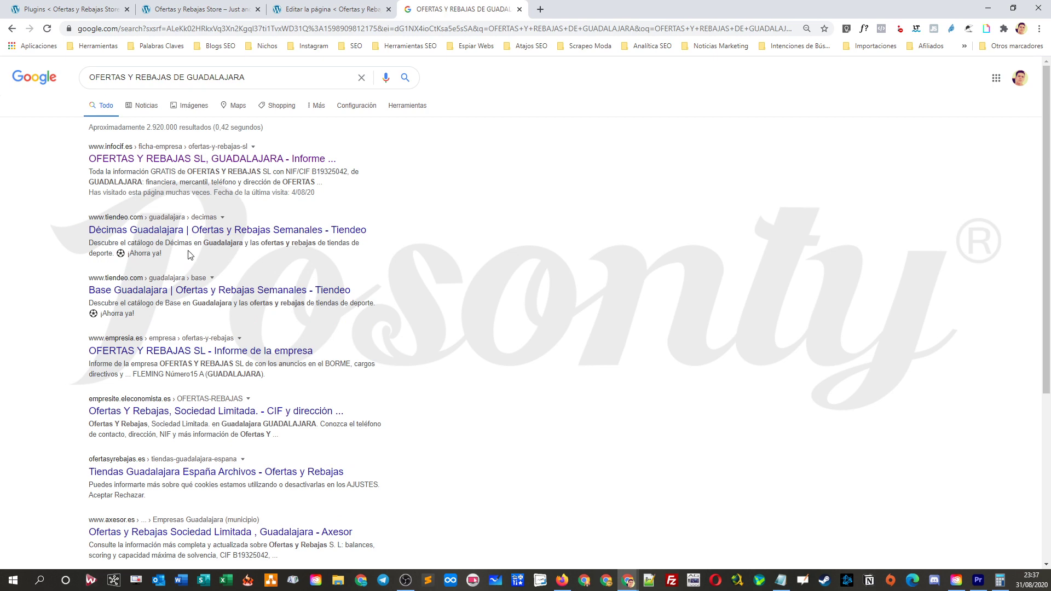
pyautogui.scroll(-2, 189, 254)
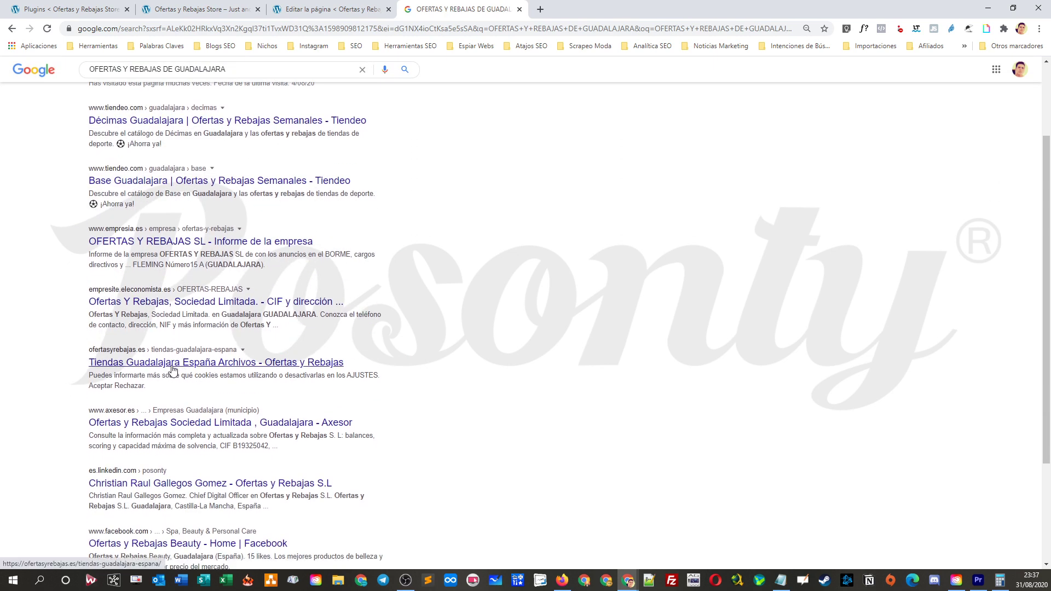
pyautogui.scroll(2, 172, 370)
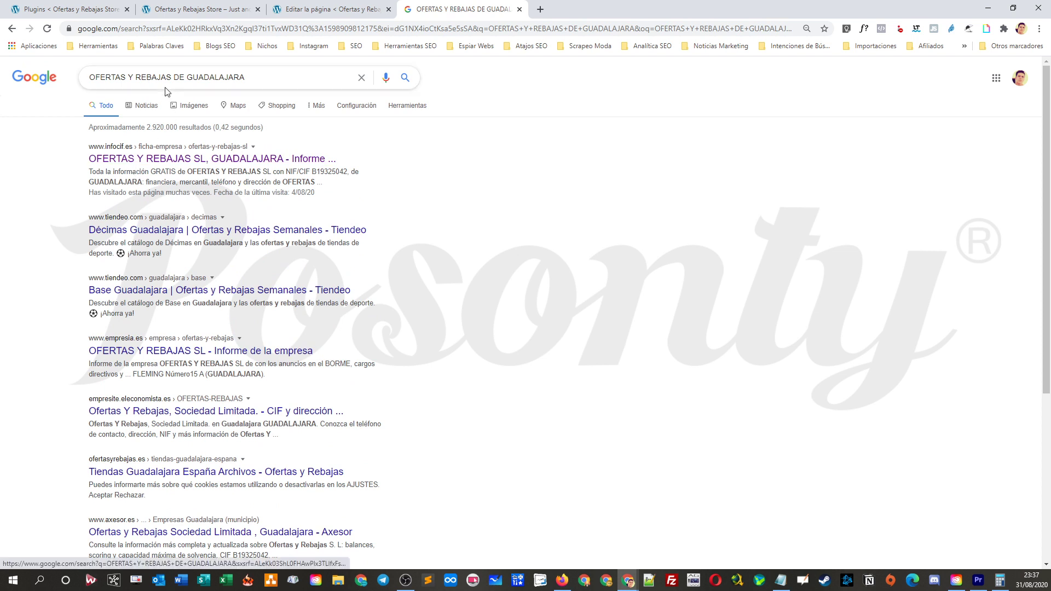
# - Search Google for AURICULARES DE OFERTA EN GUADALAJARA and examine how the results' titles and descriptions are written
pyautogui.moveTo(277, 79); pyautogui.dragTo(31, 93)
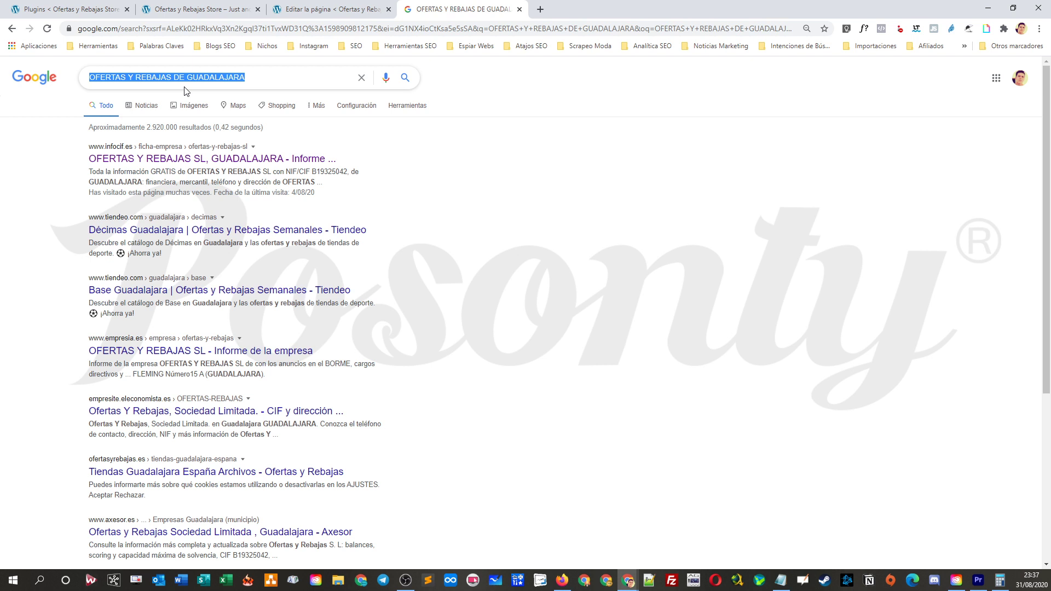
pyautogui.write('O')
pyautogui.press('BackSpace')
pyautogui.write('AURICULARES D')
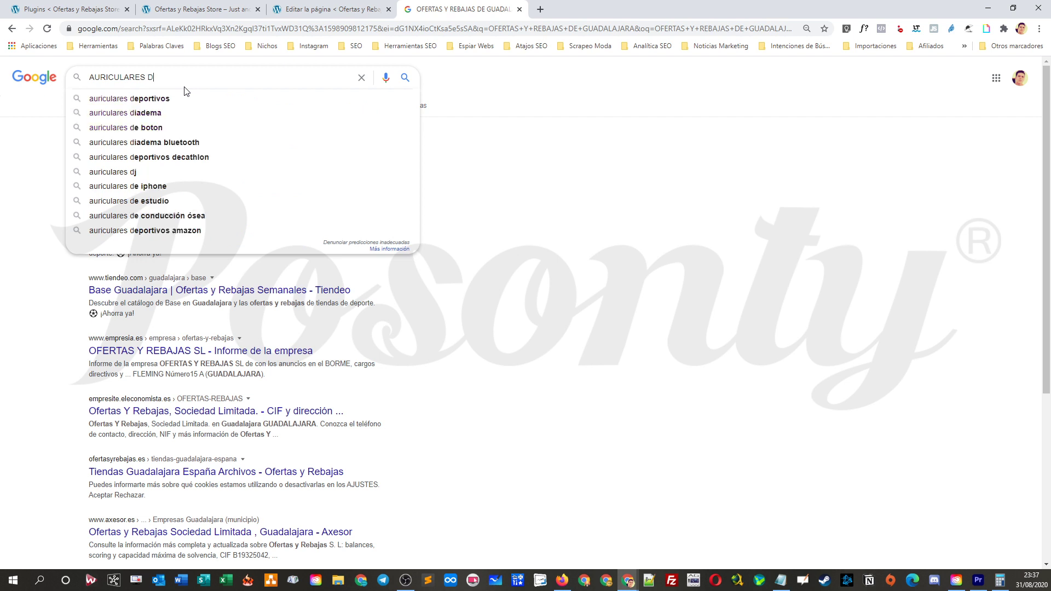
pyautogui.write('E OFERTA EN GU')
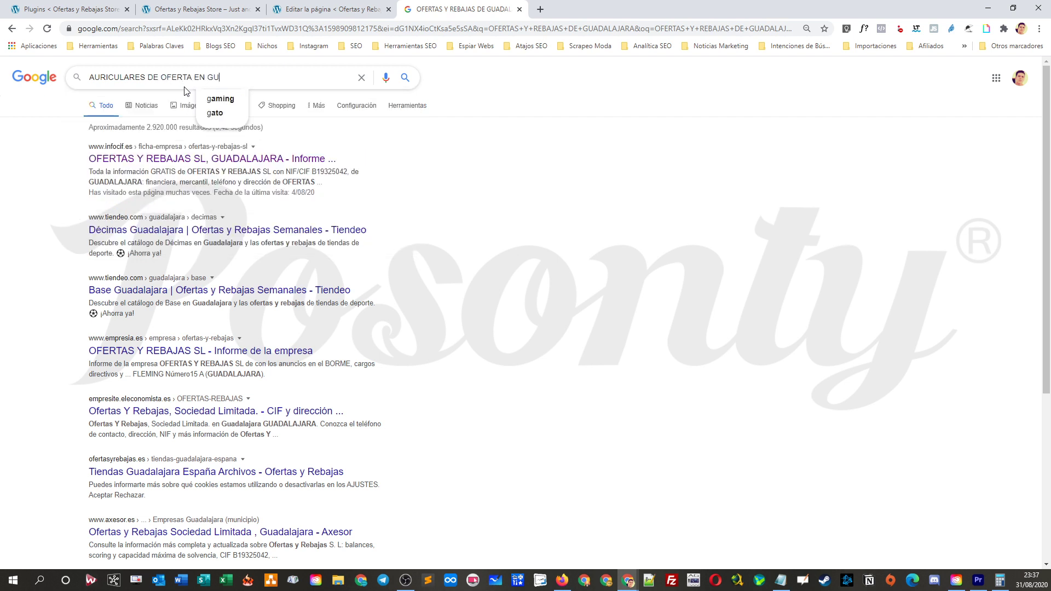
pyautogui.write('ADSALAJARA')
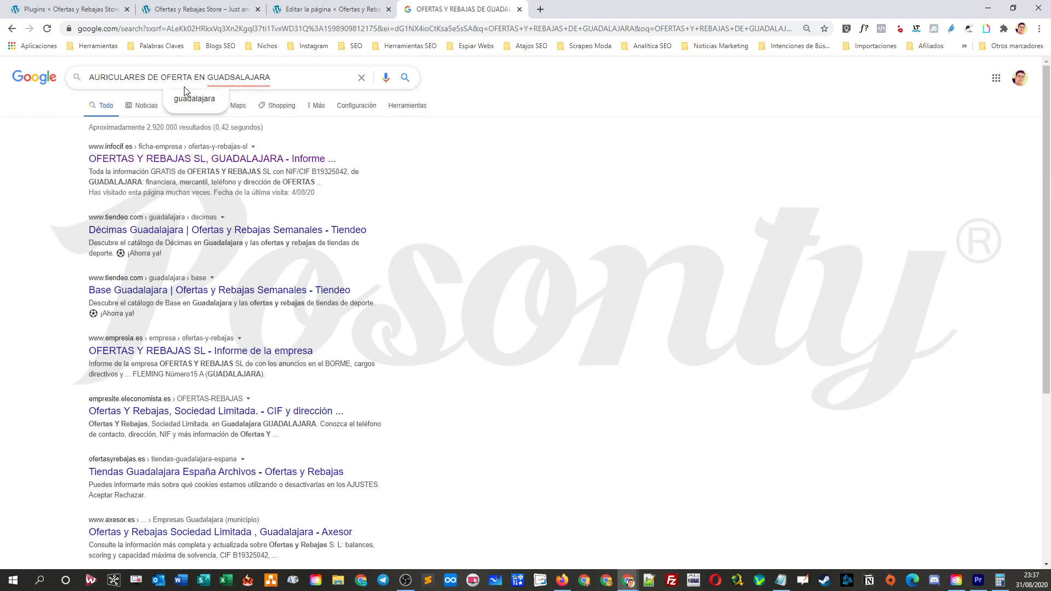
pyautogui.click(233, 77)
pyautogui.press('BackSpace')
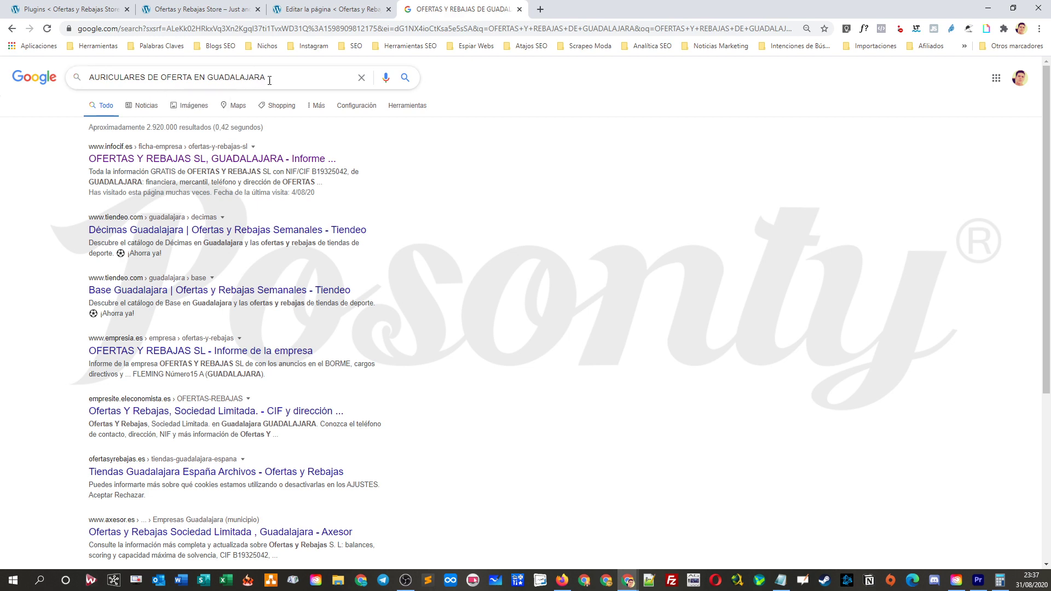
pyautogui.press('Return')
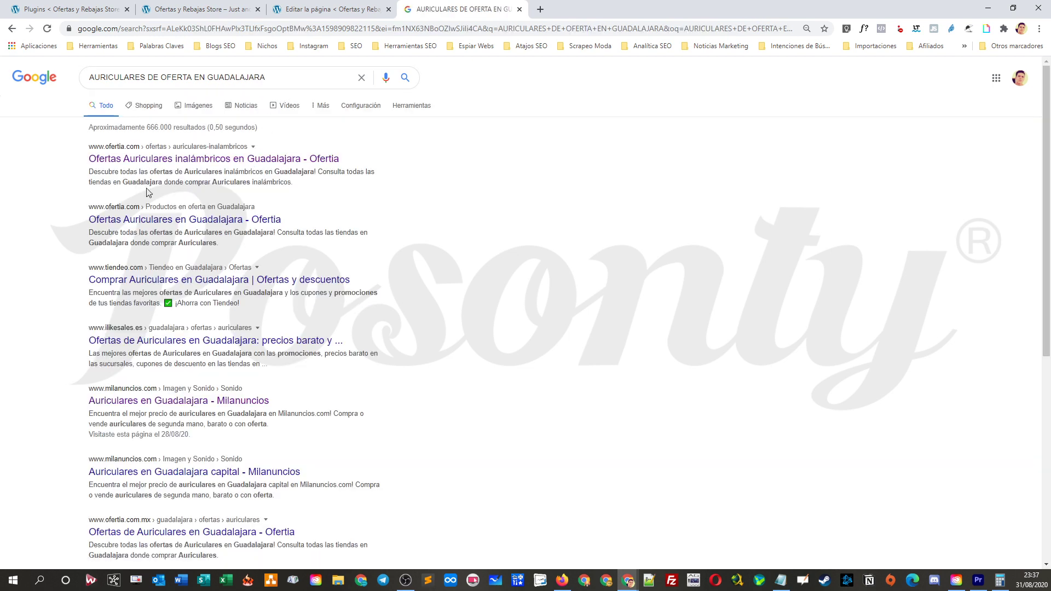
pyautogui.scroll(-3, 176, 301)
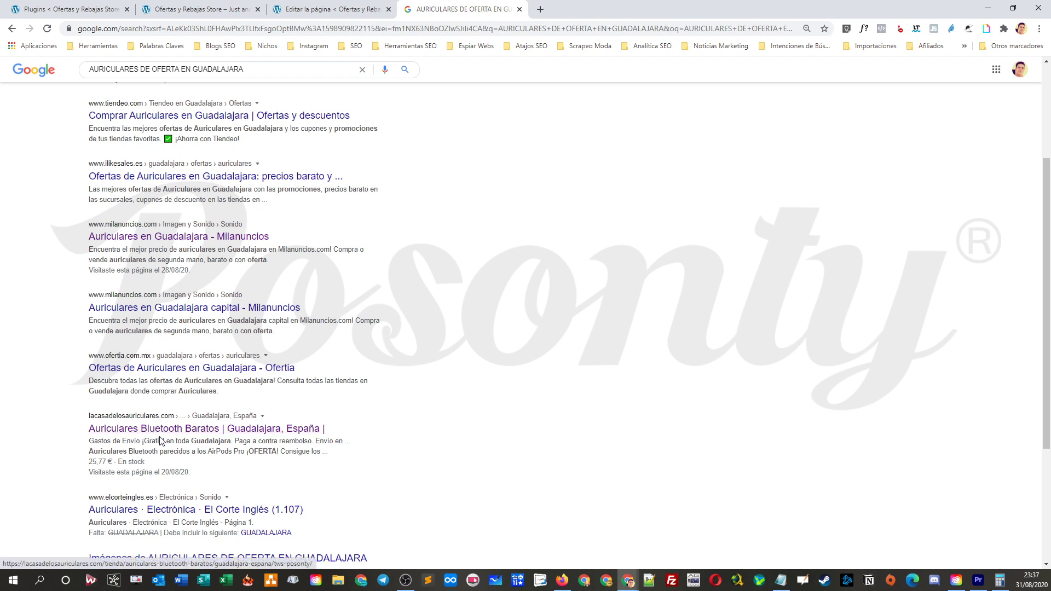
pyautogui.scroll(3, 160, 440)
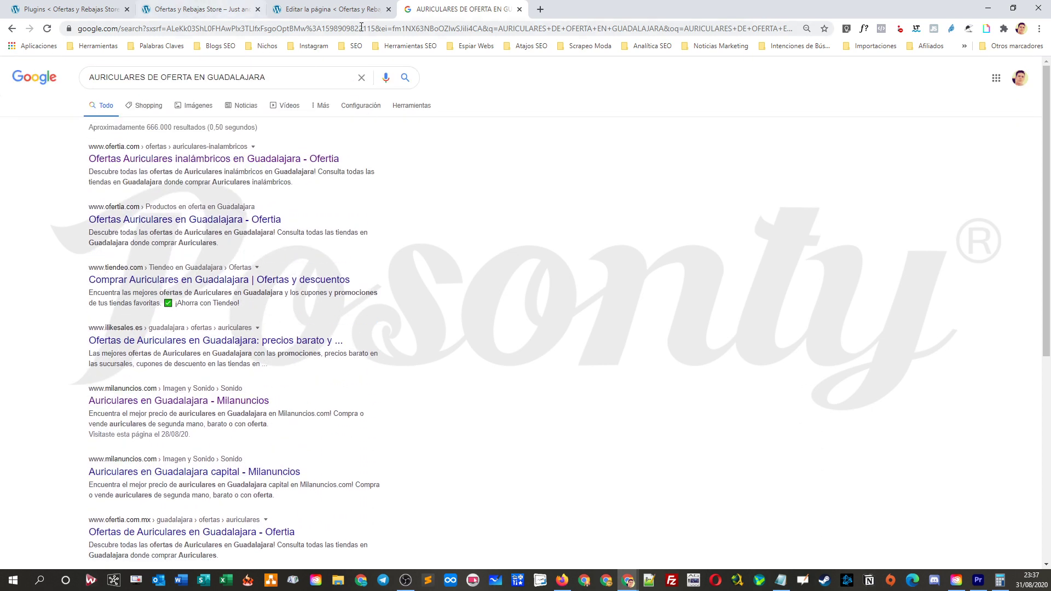
# - Return to the page being edited and clear the whole SEO title (Título SEO) in its Google snippet
pyautogui.click(334, 10)
pyautogui.scroll(3, 438, 241)
pyautogui.click(429, 266)
pyautogui.scroll(-2, 215, 340)
pyautogui.scroll(2, 178, 387)
pyautogui.scroll(-3, 170, 391)
pyautogui.click(232, 341)
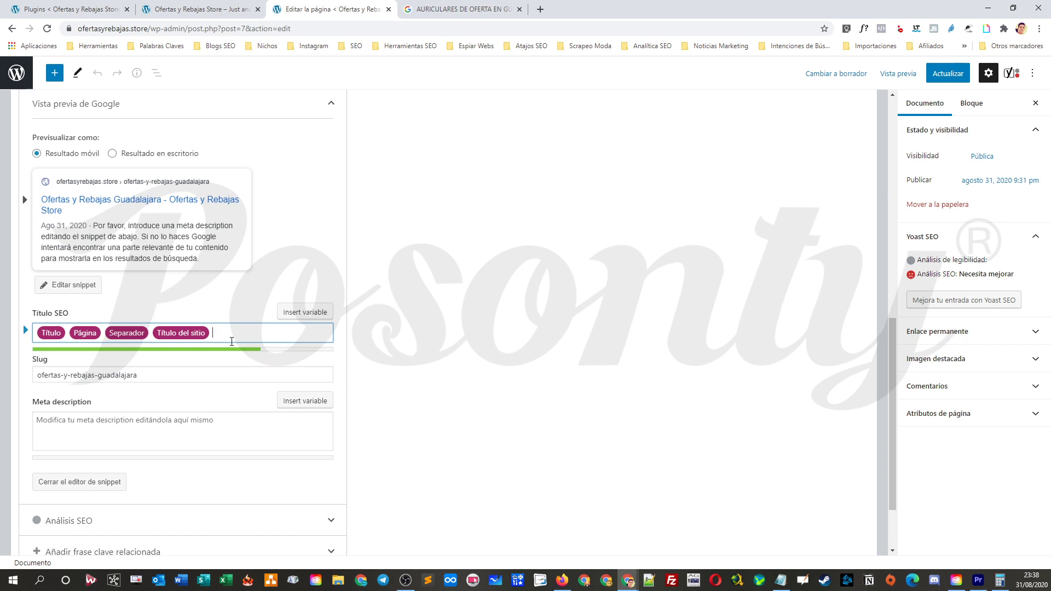
pyautogui.moveTo(182, 344); pyautogui.dragTo(43, 340)
pyautogui.press('BackSpace')
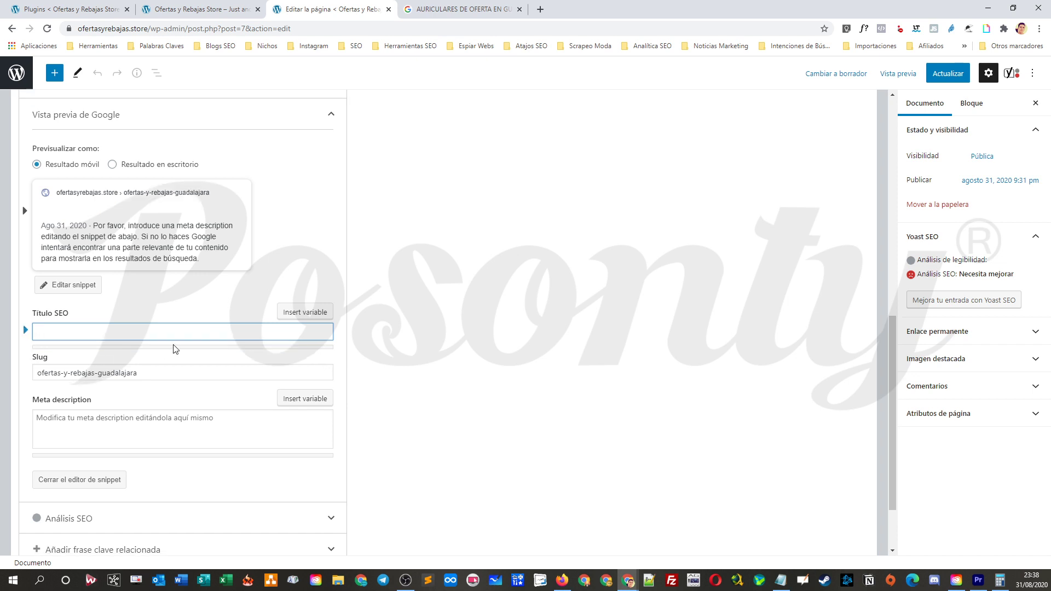
# - Set the SEO title to "Ofertas y Rebajas Store » Guadalajara, España"
pyautogui.write('Ofertas ')
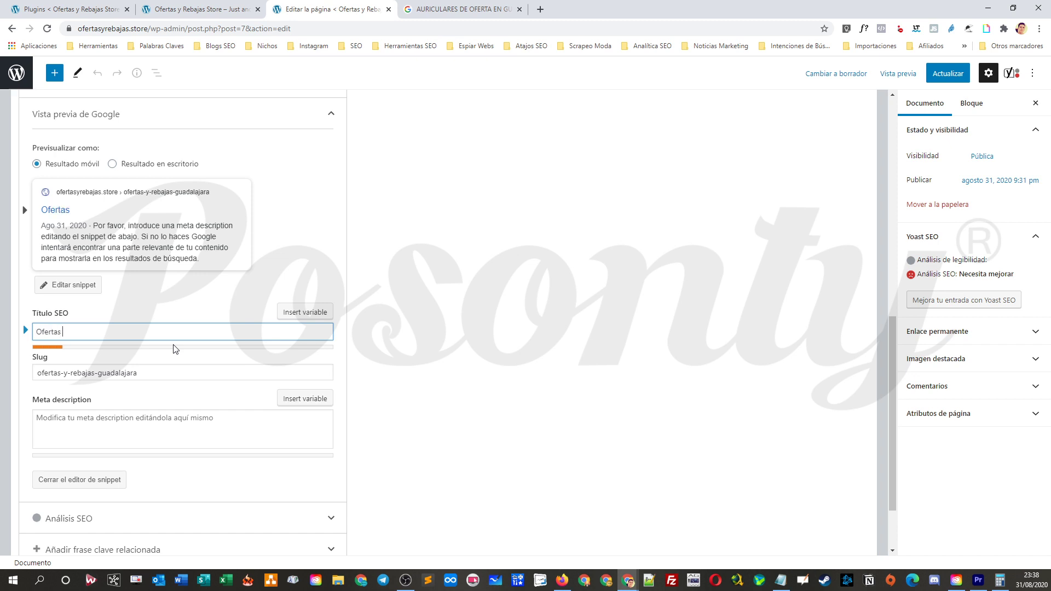
pyautogui.write('y Rebajas')
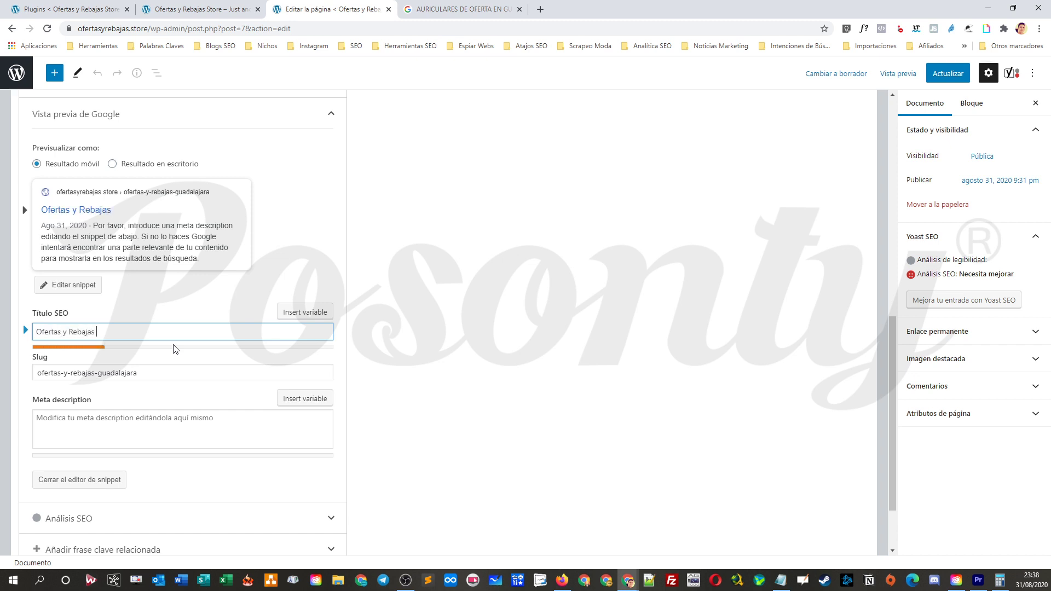
pyautogui.write(' Store, Guada')
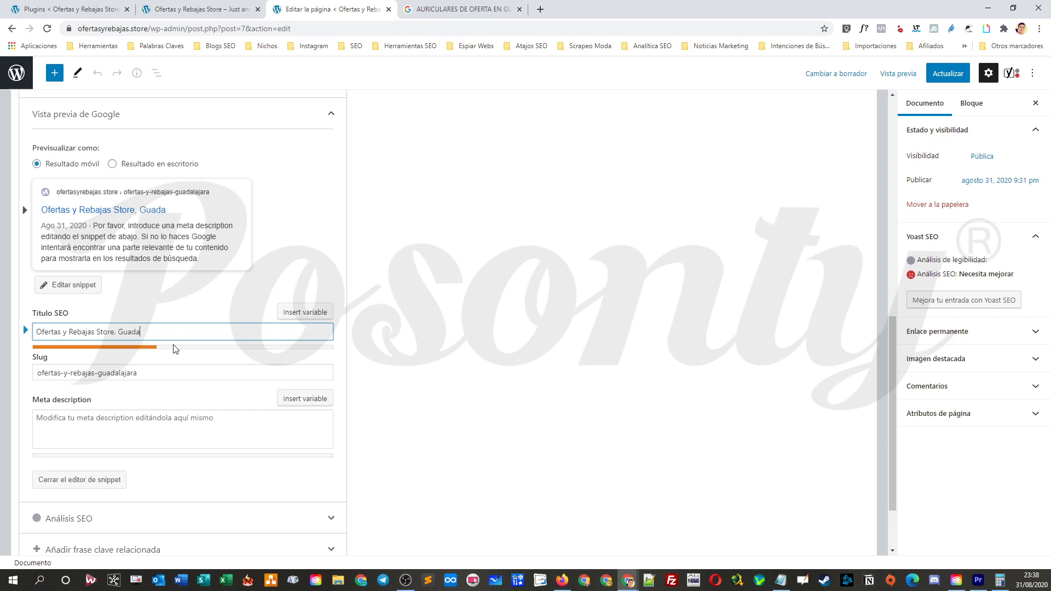
pyautogui.write('lajara, España')
pyautogui.click(115, 333)
pyautogui.press('BackSpace')
pyautogui.write('»')
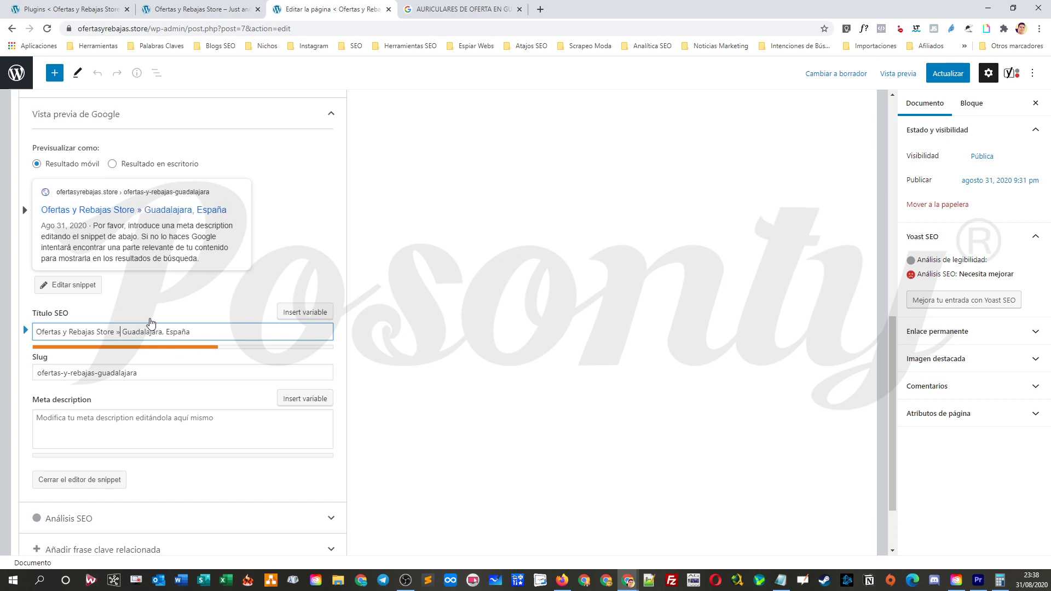
pyautogui.click(452, 282)
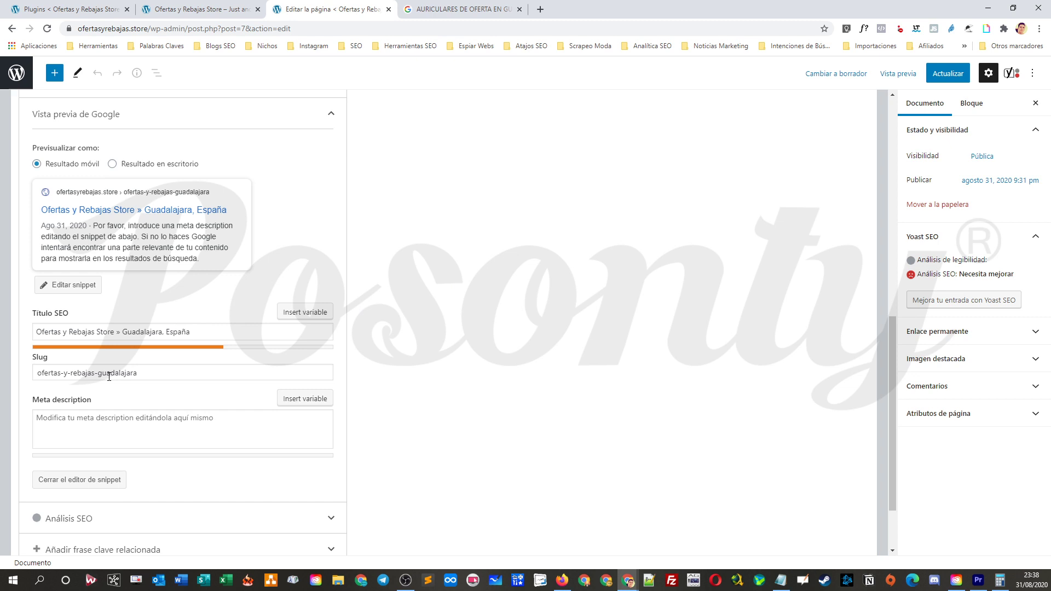
# - Write the meta description "Entra y DESCUBRE las mejores Ofertas y Rebajas en nuestra tienda online de Guadalajara, España."
pyautogui.click(186, 375)
pyautogui.click(147, 424)
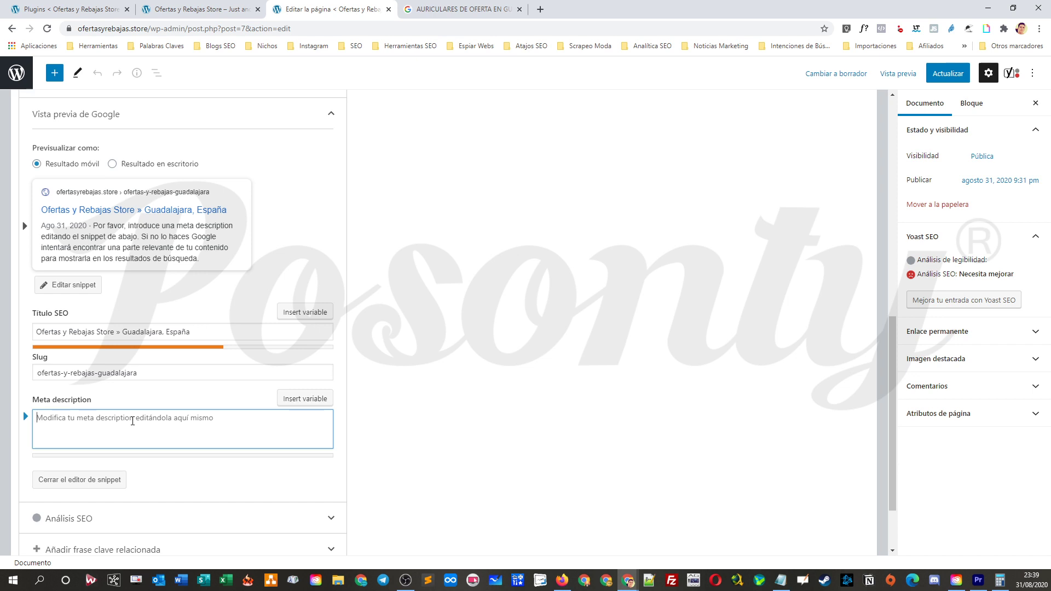
pyautogui.write('Entra y DESCUBRE')
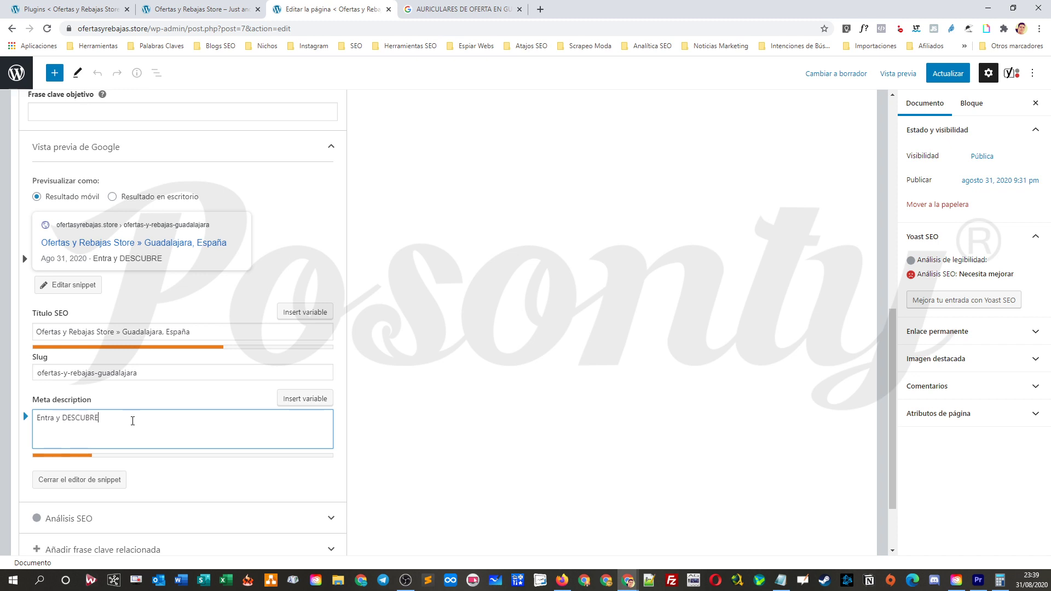
pyautogui.write(' las mejores Ofertas y ')
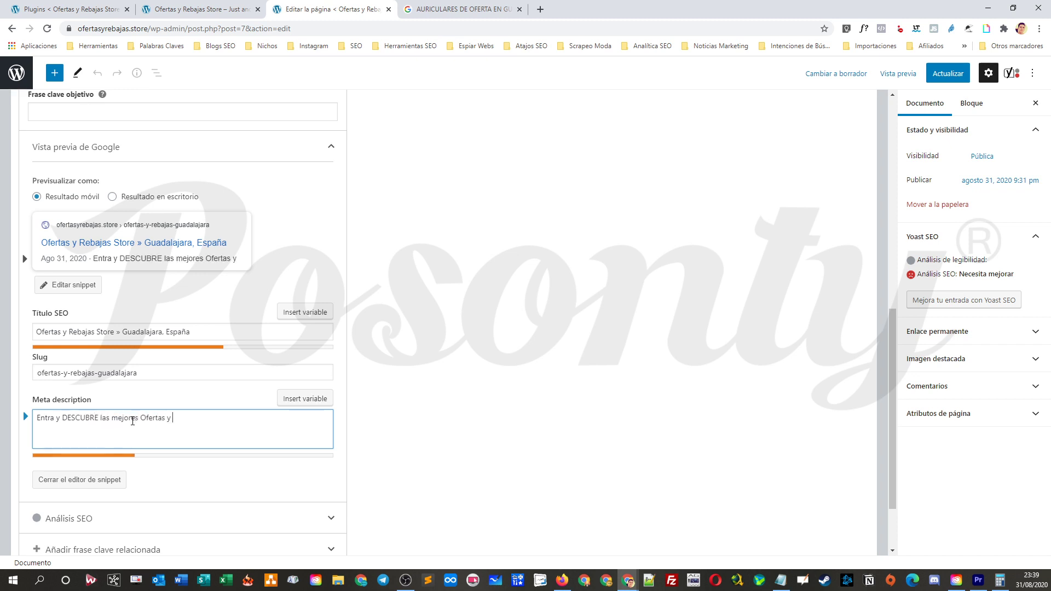
pyautogui.write('Rebajas en ')
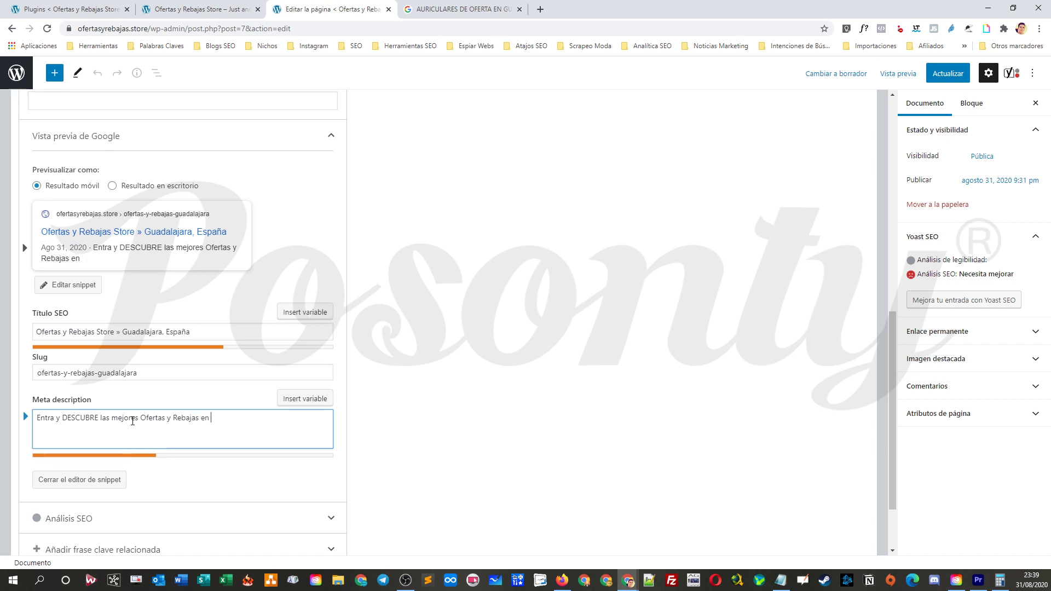
pyautogui.write('nuestra tienda online')
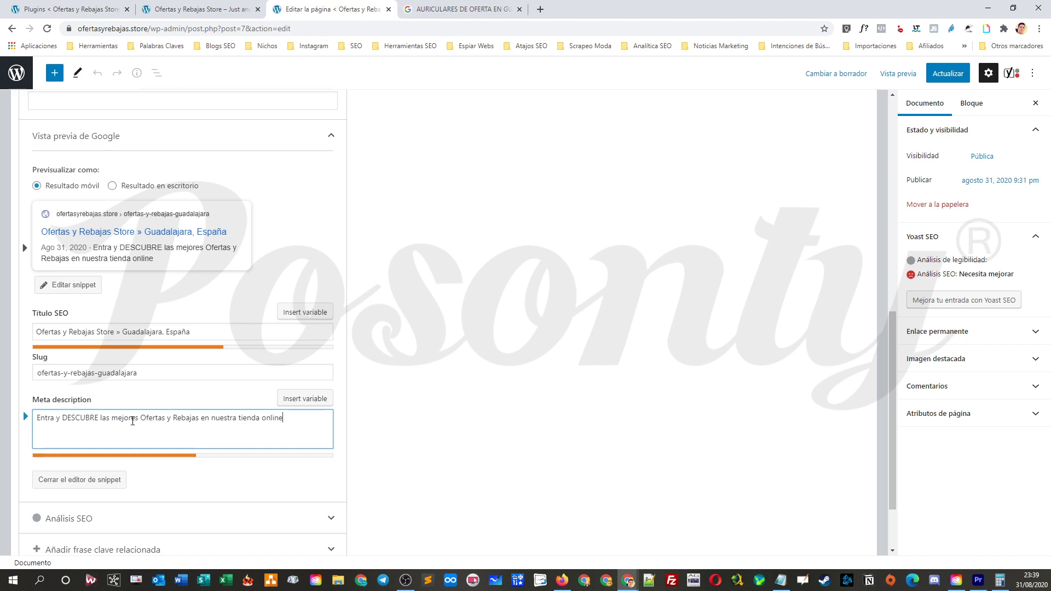
pyautogui.write(' de Guadalaj')
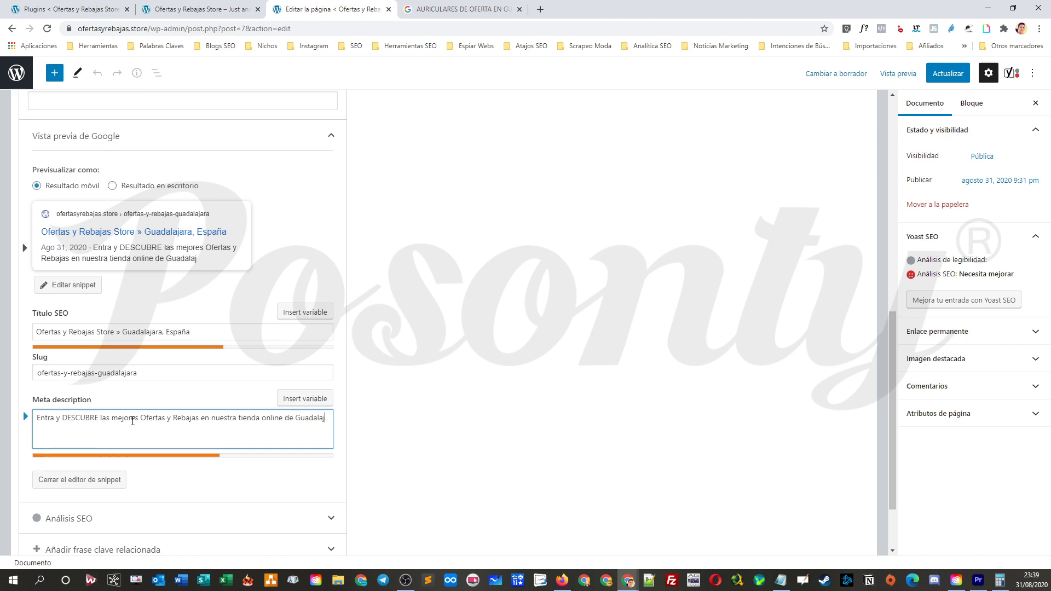
pyautogui.write('ara, España-')
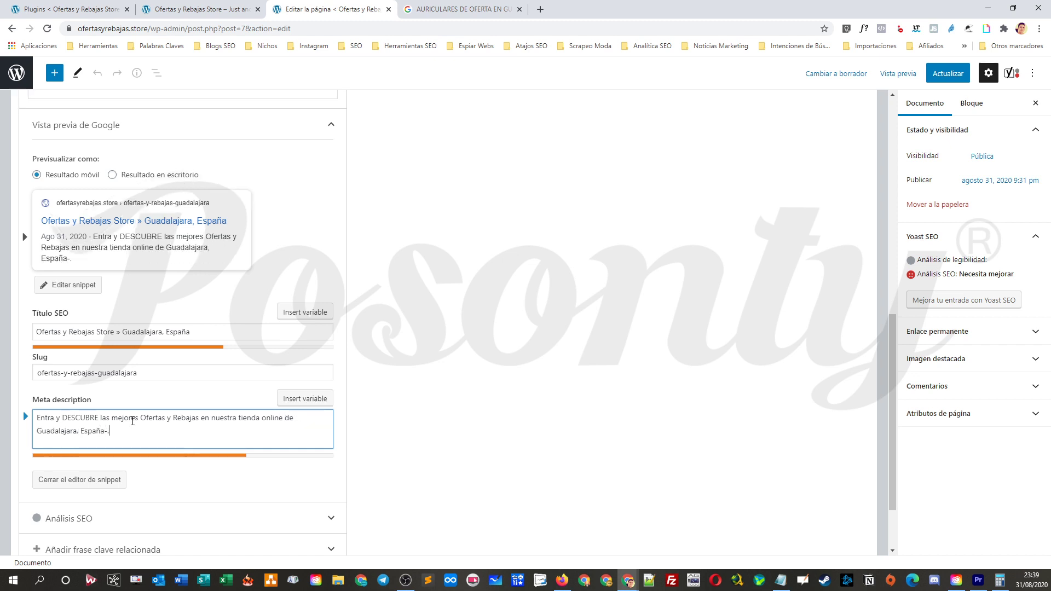
pyautogui.write('.')
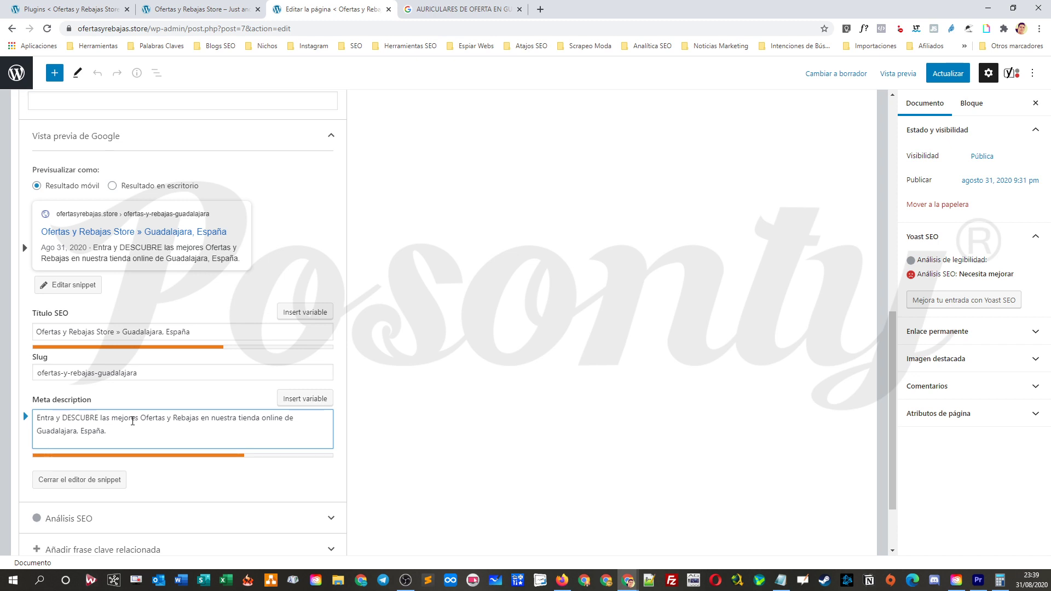
pyautogui.moveTo(239, 418); pyautogui.dragTo(285, 422)
pyautogui.moveTo(63, 418); pyautogui.dragTo(99, 418)
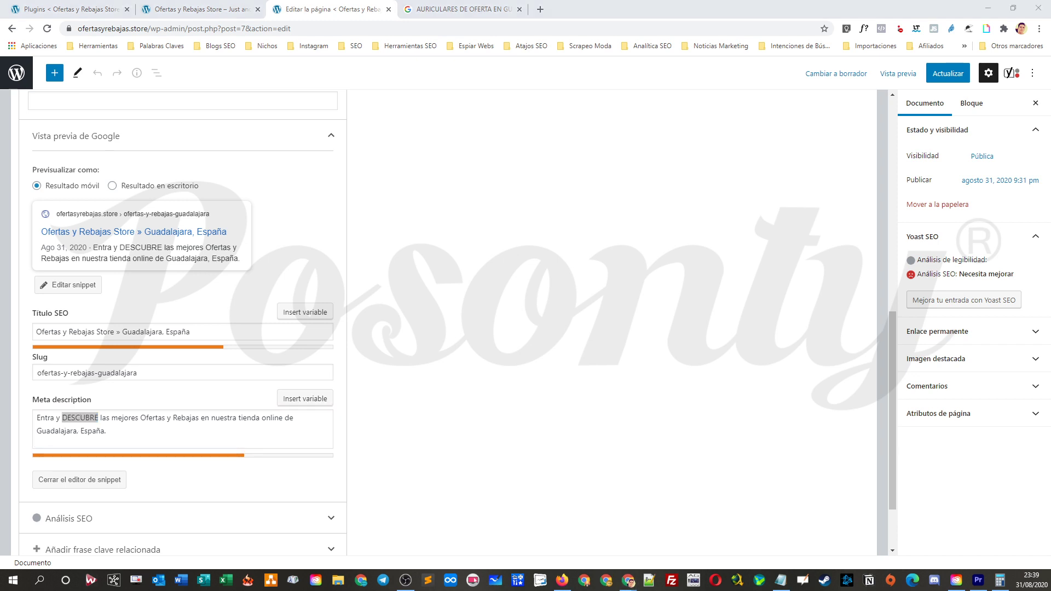
# - Search Google for emoji posonty in the search results tab, open the posonty.info emoji article and find its list of symbols
pyautogui.click(443, 9)
pyautogui.click(444, 30)
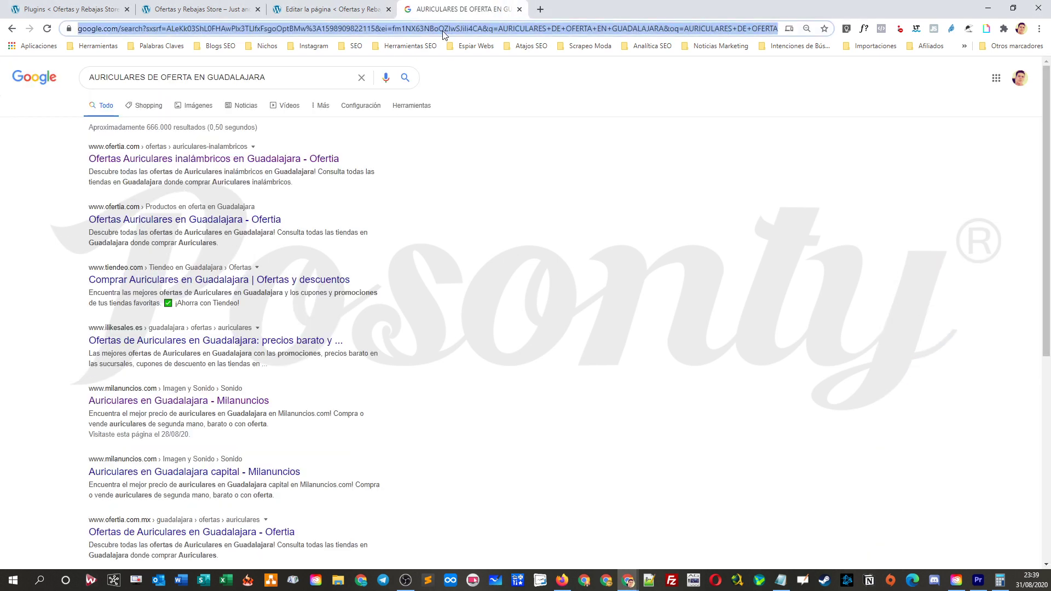
pyautogui.write('emoji posonty')
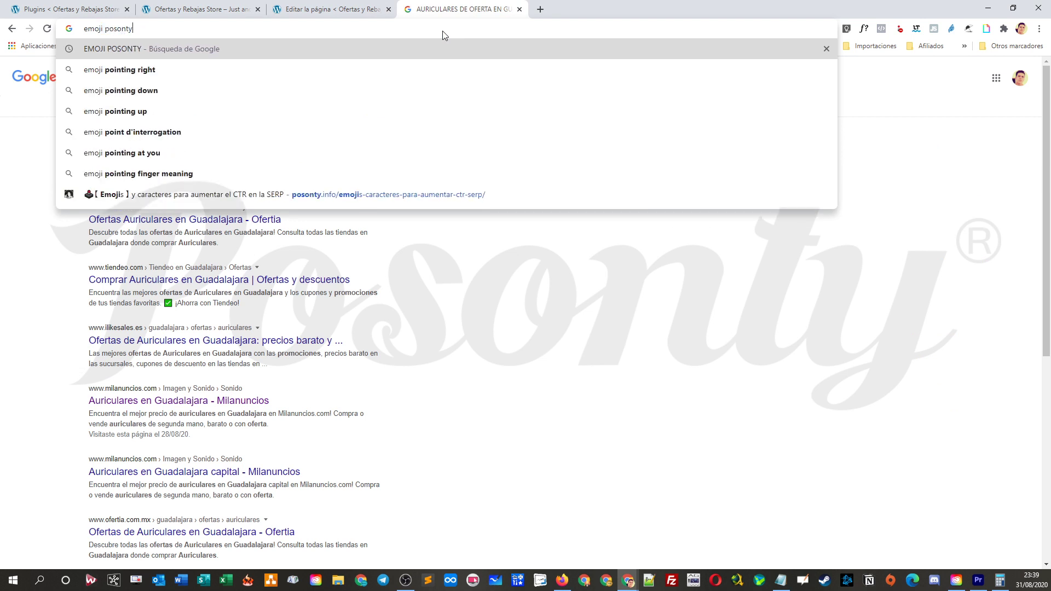
pyautogui.press('Return')
pyautogui.click(187, 162)
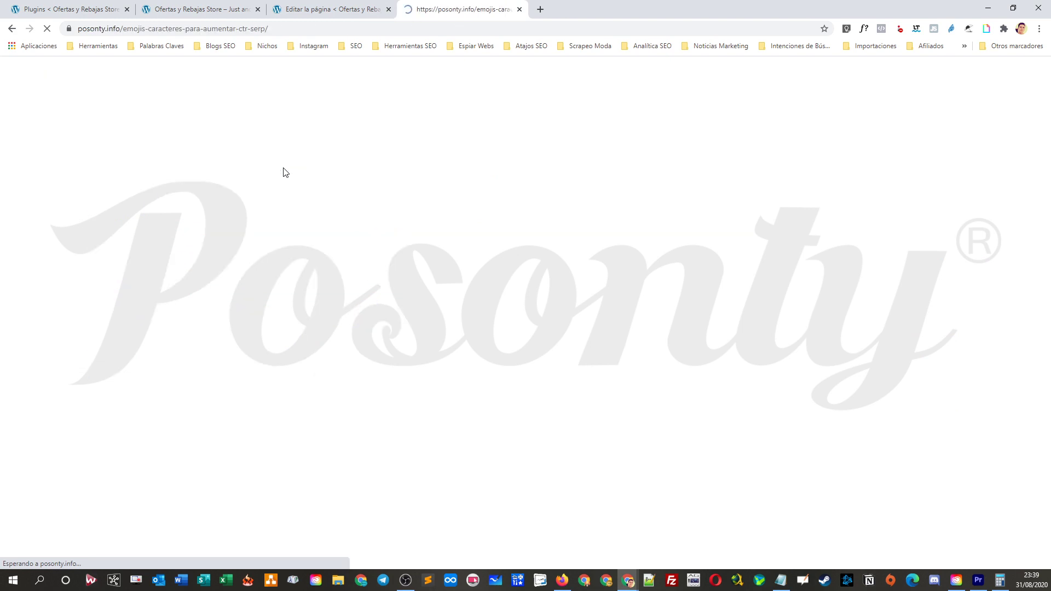
pyautogui.scroll(-10, 296, 341)
pyautogui.scroll(-10, 295, 341)
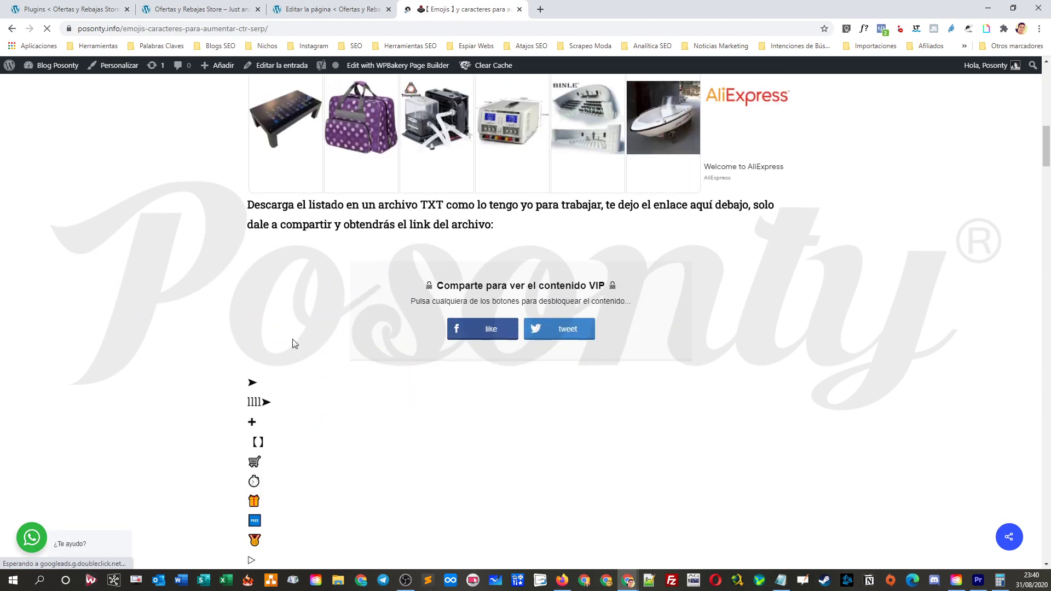
# - Insert a ✅ emoji after the word DESCUBRE in the page's meta description
pyautogui.click(80, 5)
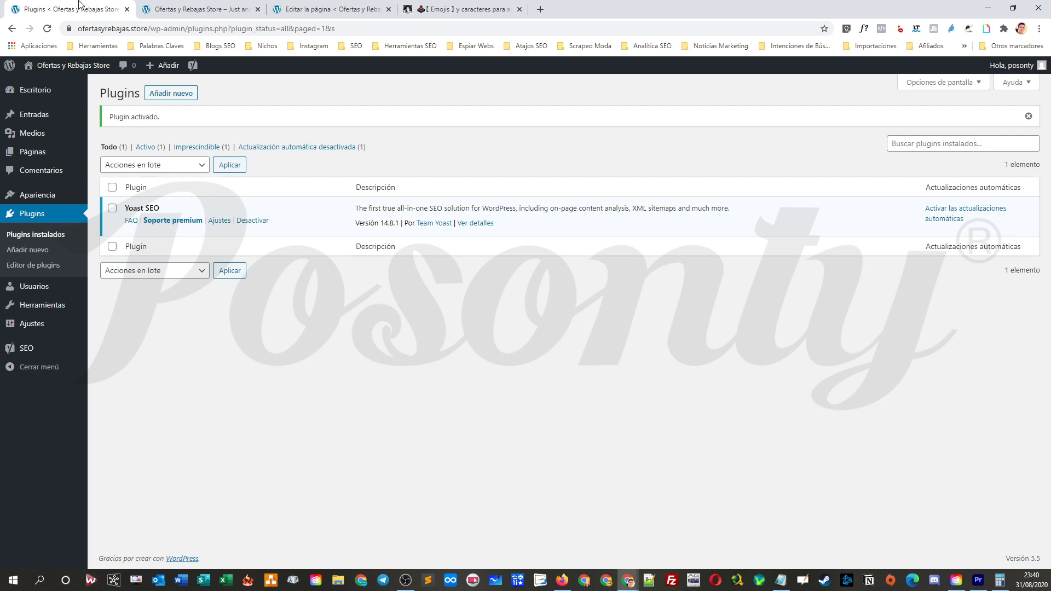
pyautogui.hotkey('ctrl', '3')
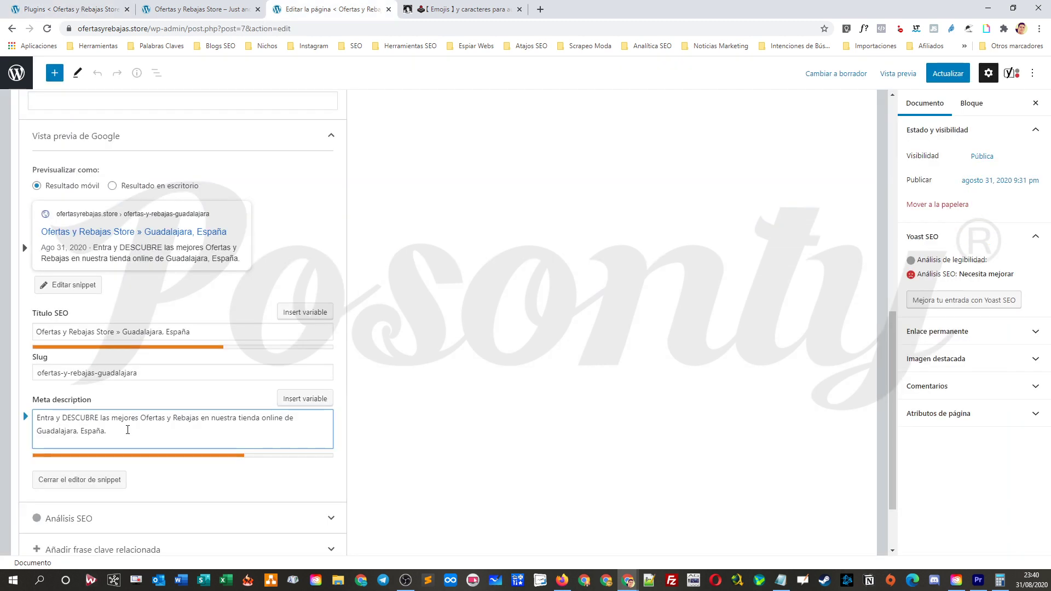
pyautogui.click(100, 419)
pyautogui.write('✅')
pyautogui.click(404, 427)
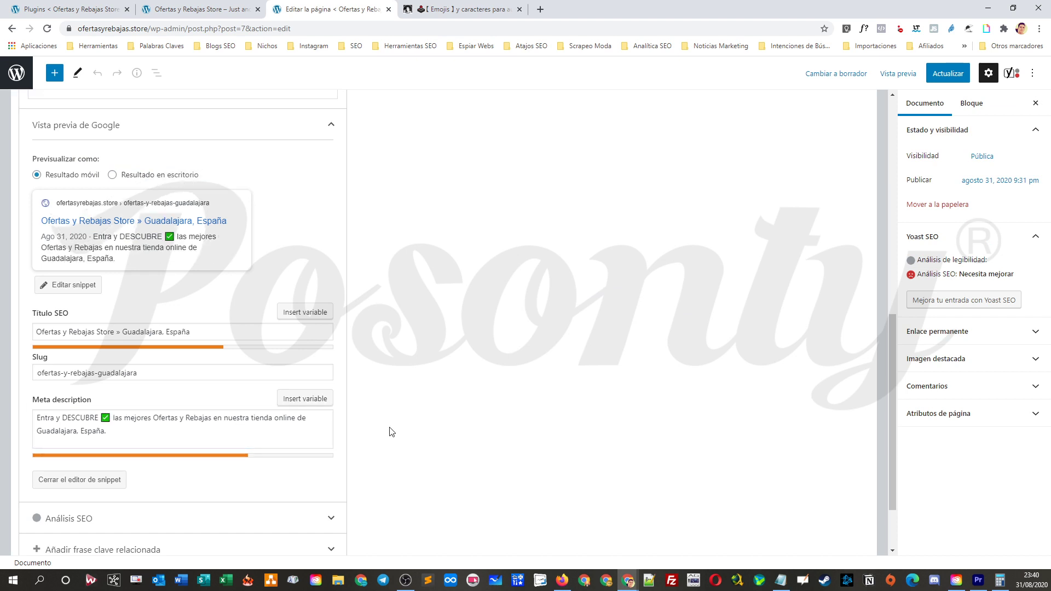
# - Update the page to save its SEO title and meta description
pyautogui.scroll(5, 385, 448)
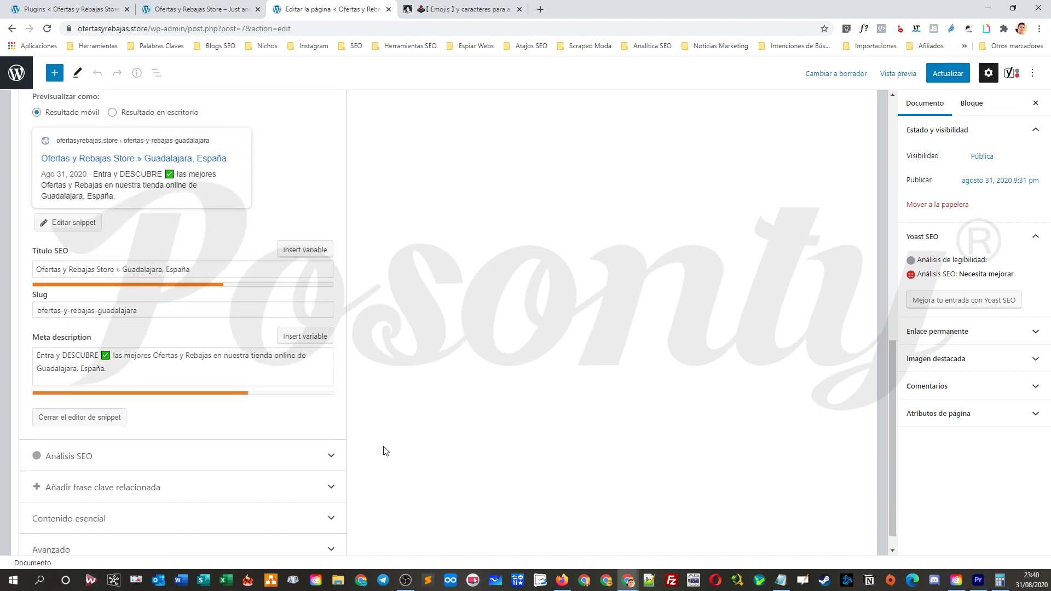
pyautogui.click(948, 73)
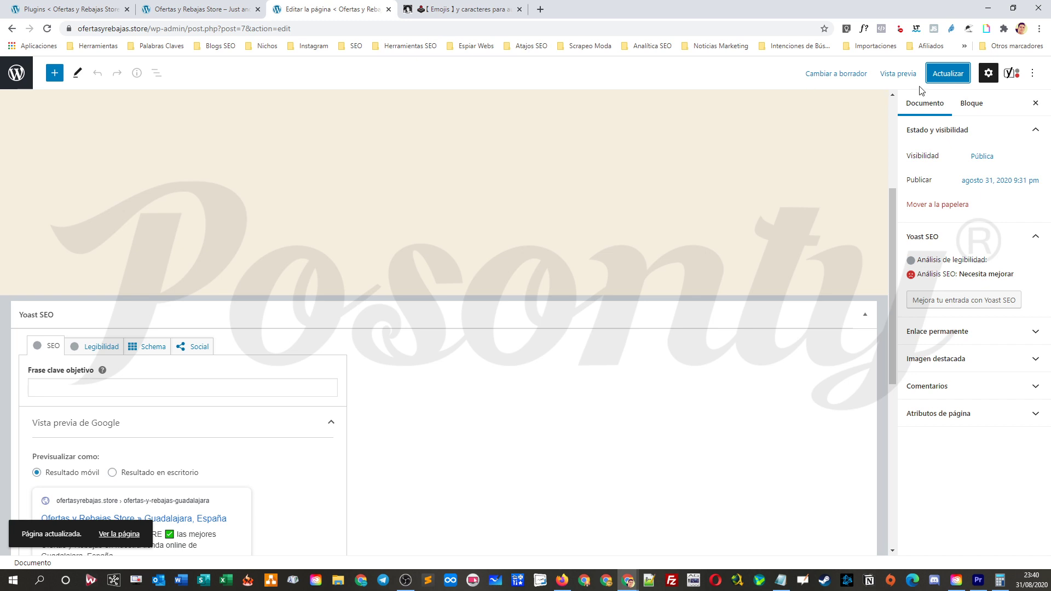
pyautogui.click(954, 73)
# - Go back to the WordPress dashboard and open the permalink settings (Enlaces permanentes)
pyautogui.click(197, 9)
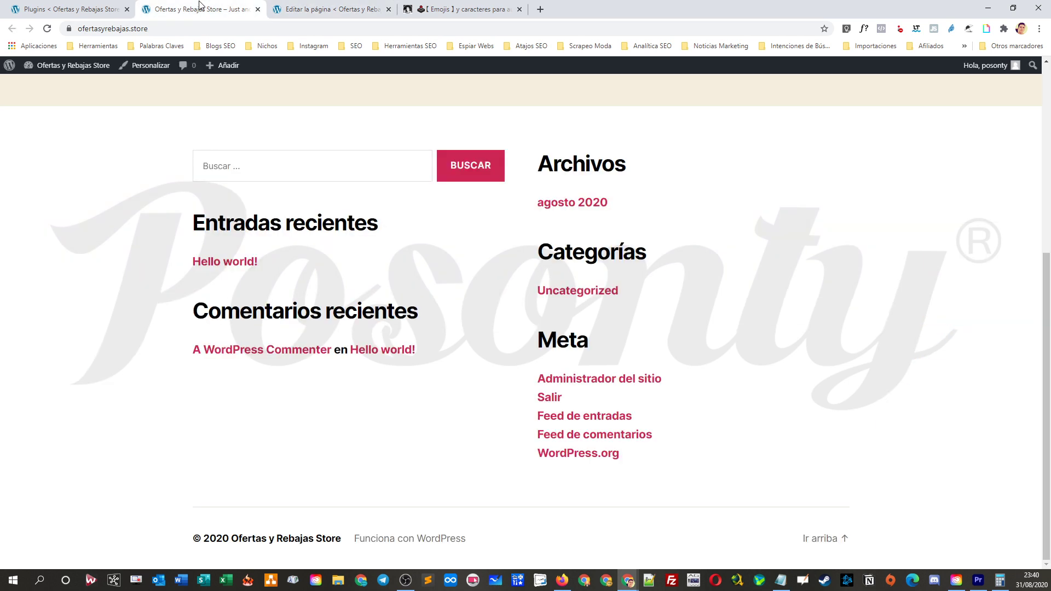
pyautogui.click(99, 5)
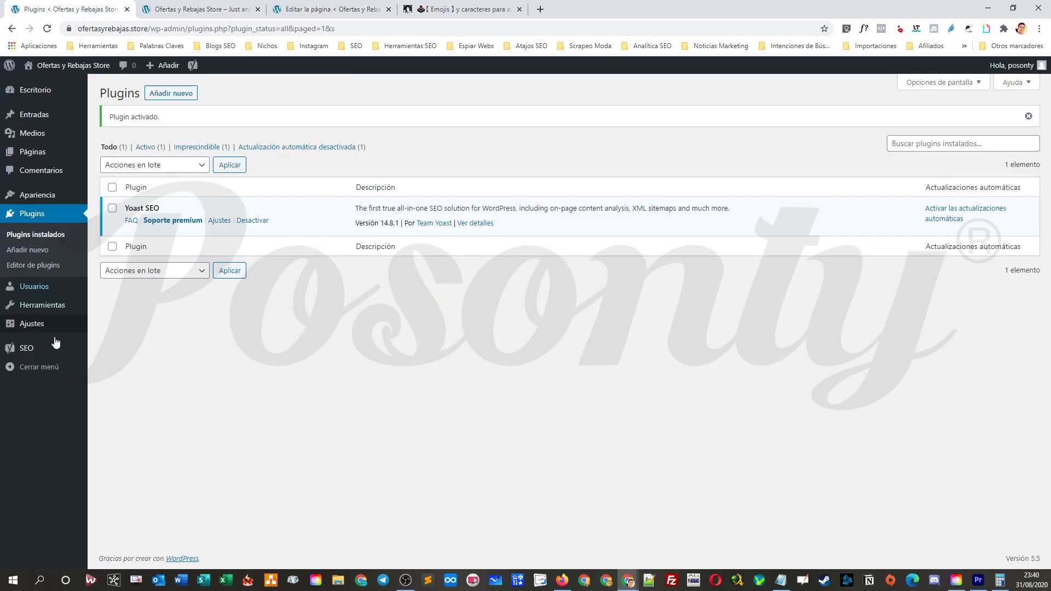
pyautogui.moveTo(63, 326)
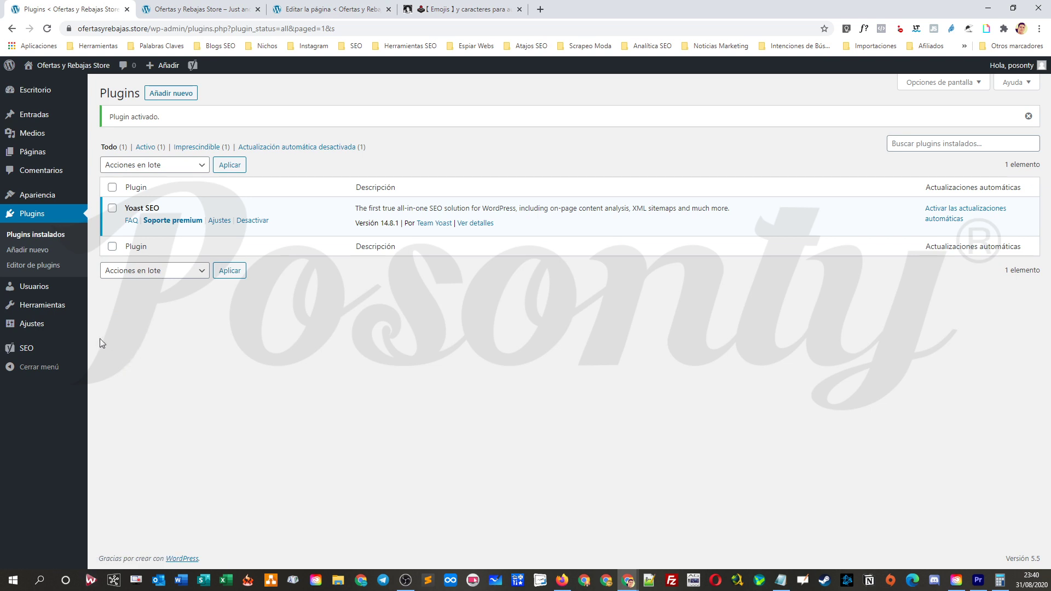
pyautogui.moveTo(47, 310)
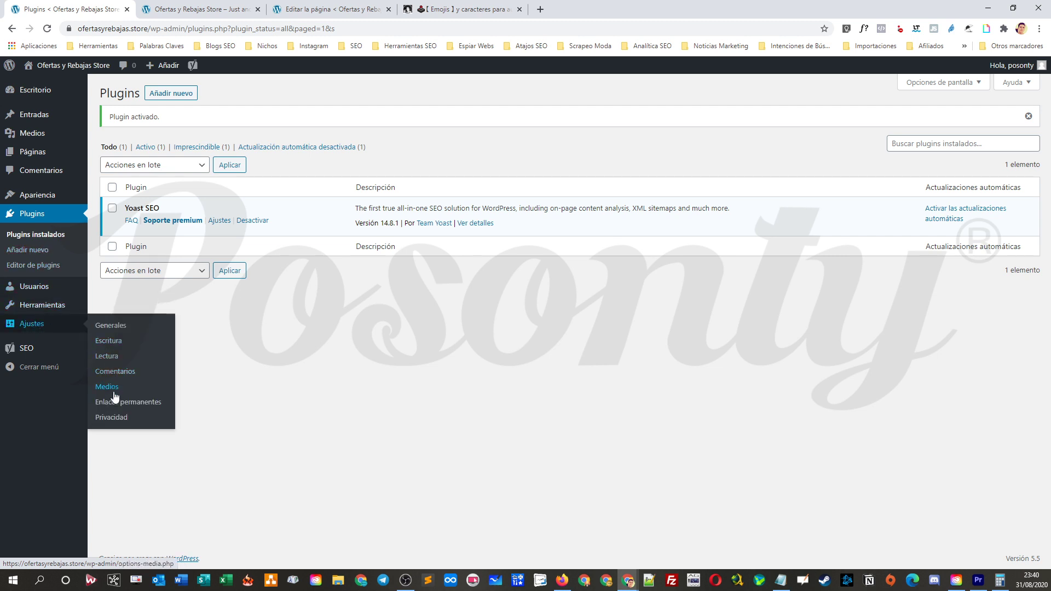
pyautogui.click(130, 403)
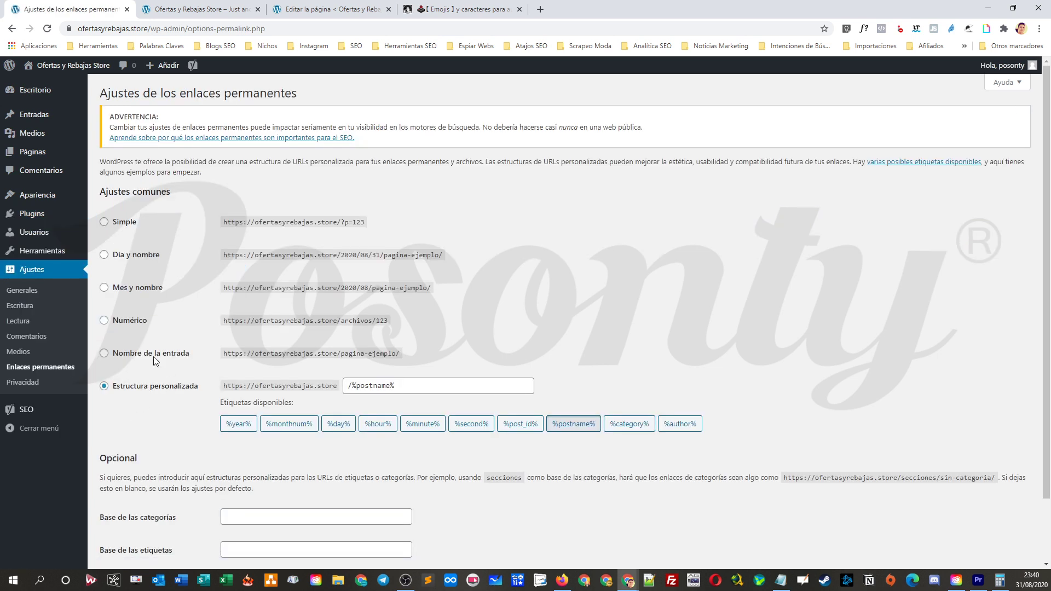
# - Try /%category%/%postname% as the custom permalink structure, clear the field and reload the settings page to discard the edits
pyautogui.click(347, 387)
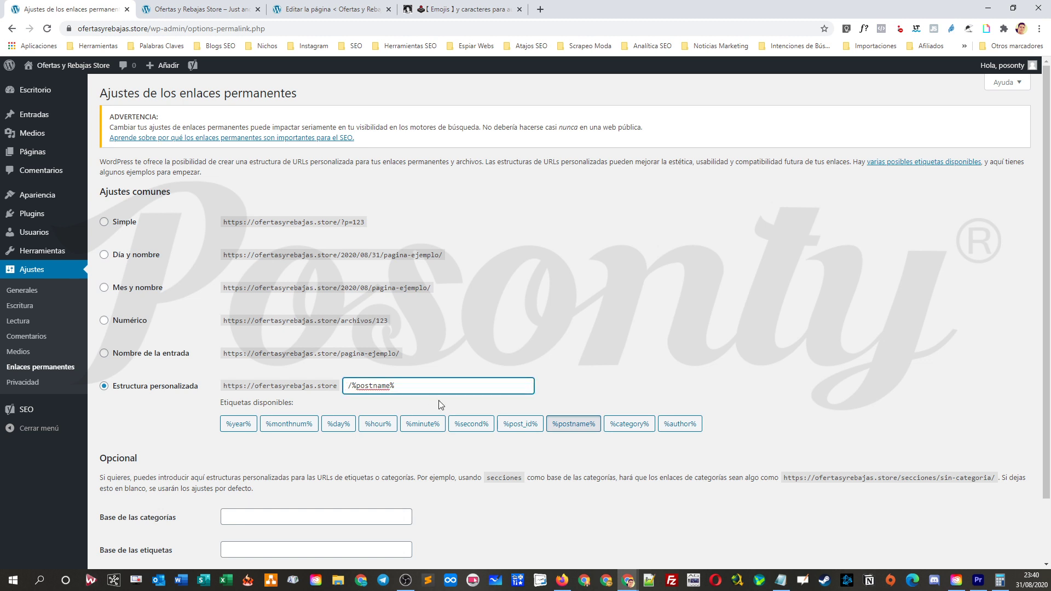
pyautogui.click(631, 429)
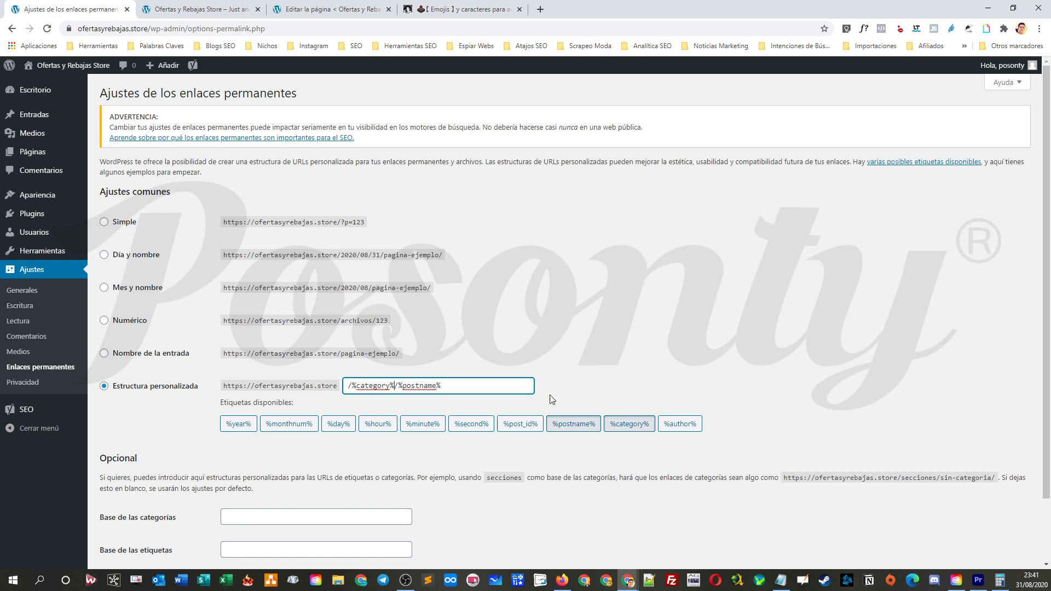
pyautogui.click(448, 386)
pyautogui.moveTo(358, 384); pyautogui.dragTo(339, 386)
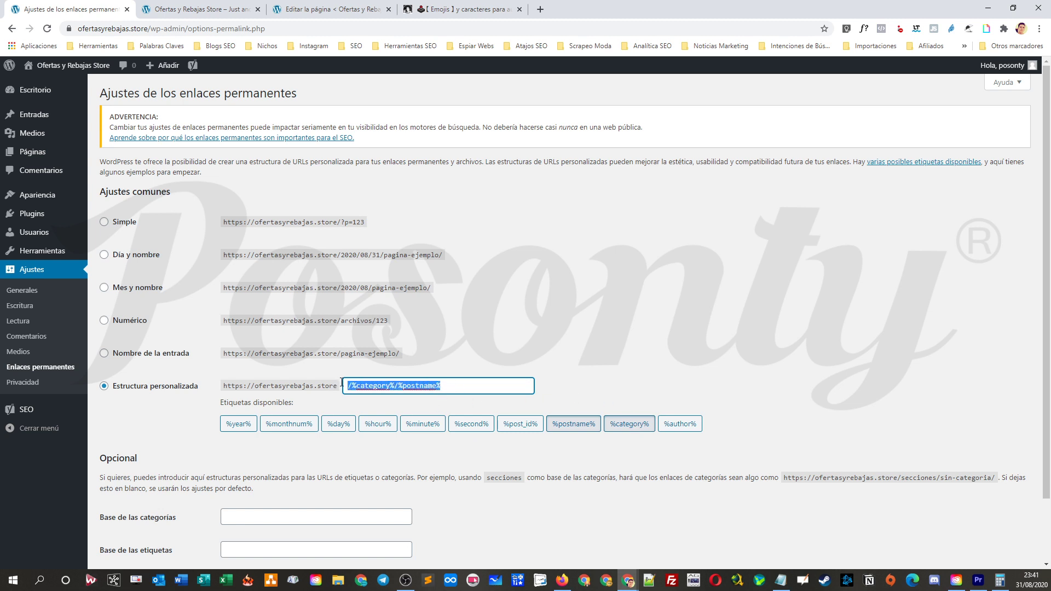
pyautogui.press('BackSpace')
pyautogui.click(636, 370)
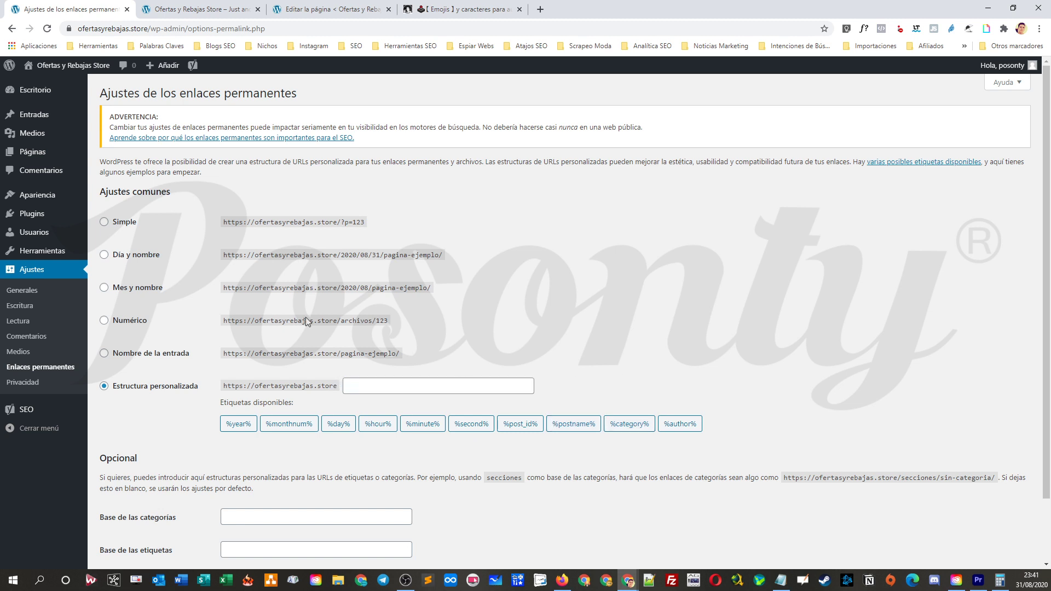
pyautogui.press('F5')
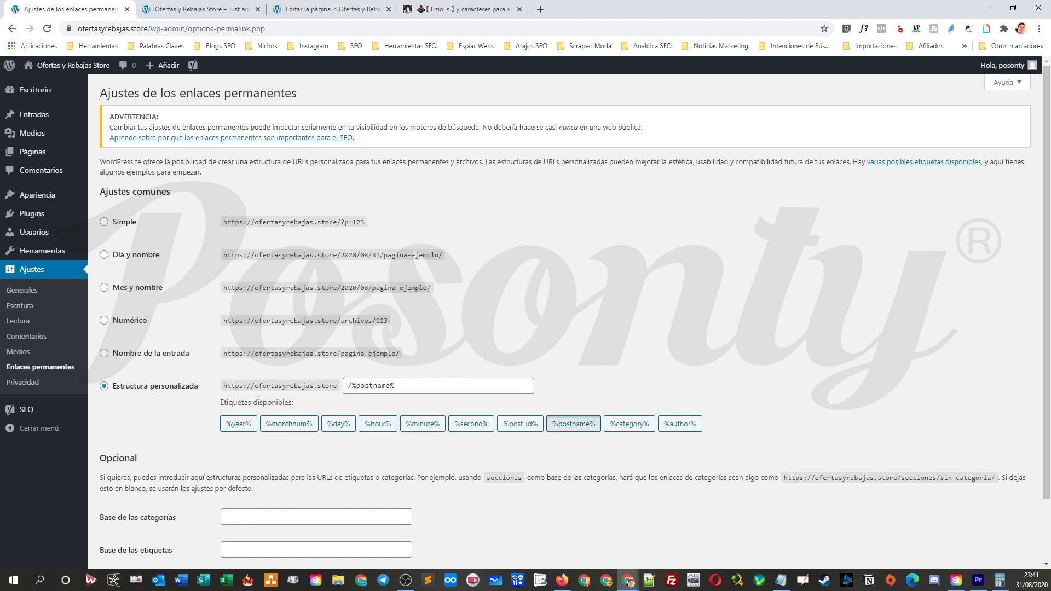
# - Set the custom permalink structure to /%category%/%postname% and save the changes
pyautogui.click(346, 386)
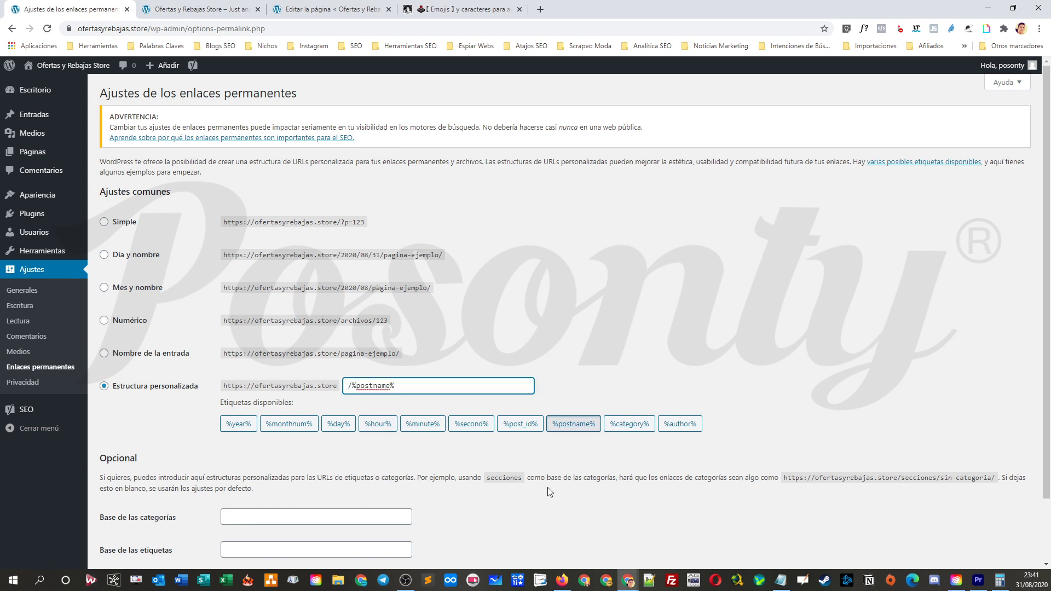
pyautogui.click(639, 432)
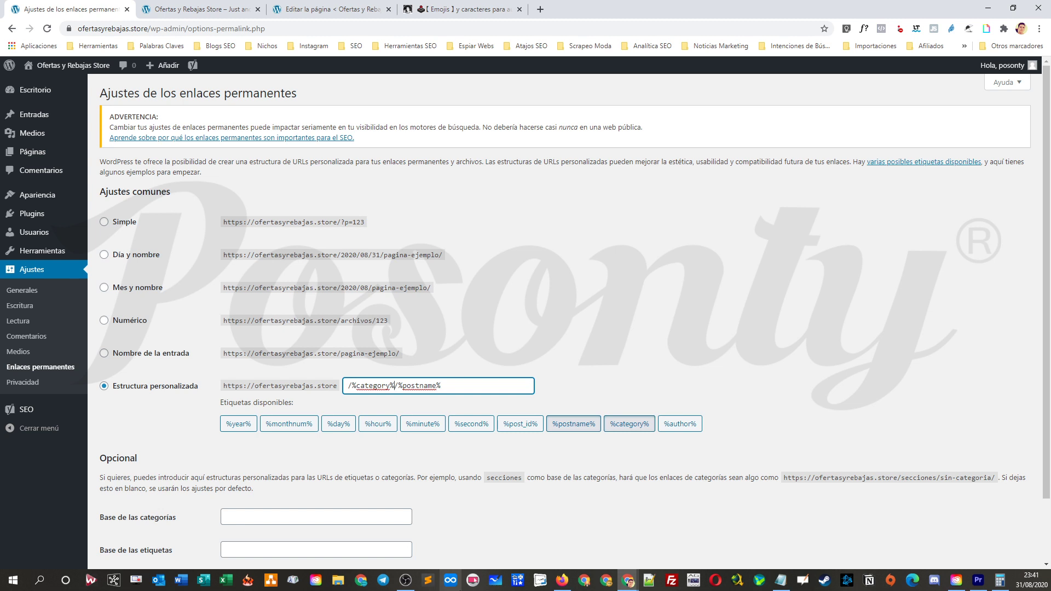
pyautogui.scroll(-2, 830, 497)
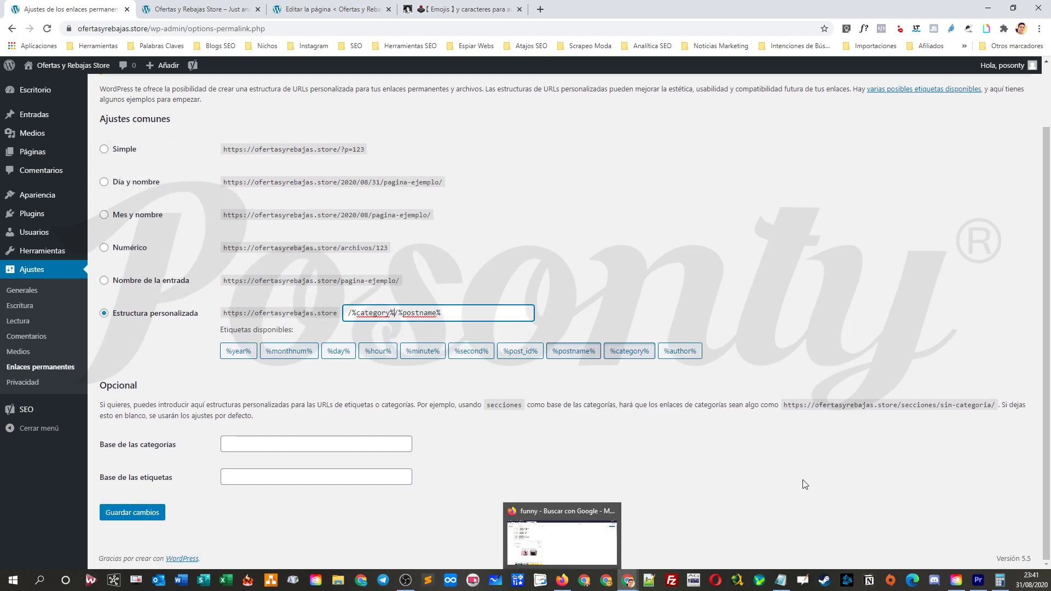
pyautogui.click(163, 514)
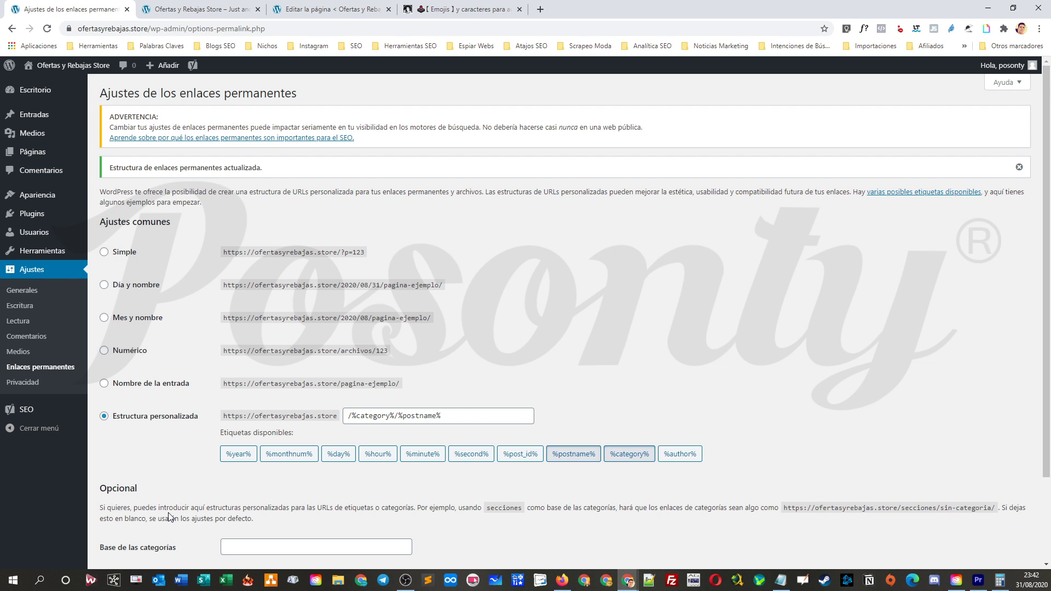
# - Open the website posonty.com in a new browser tab
pyautogui.click(465, 9)
pyautogui.click(541, 9)
pyautogui.write('p')
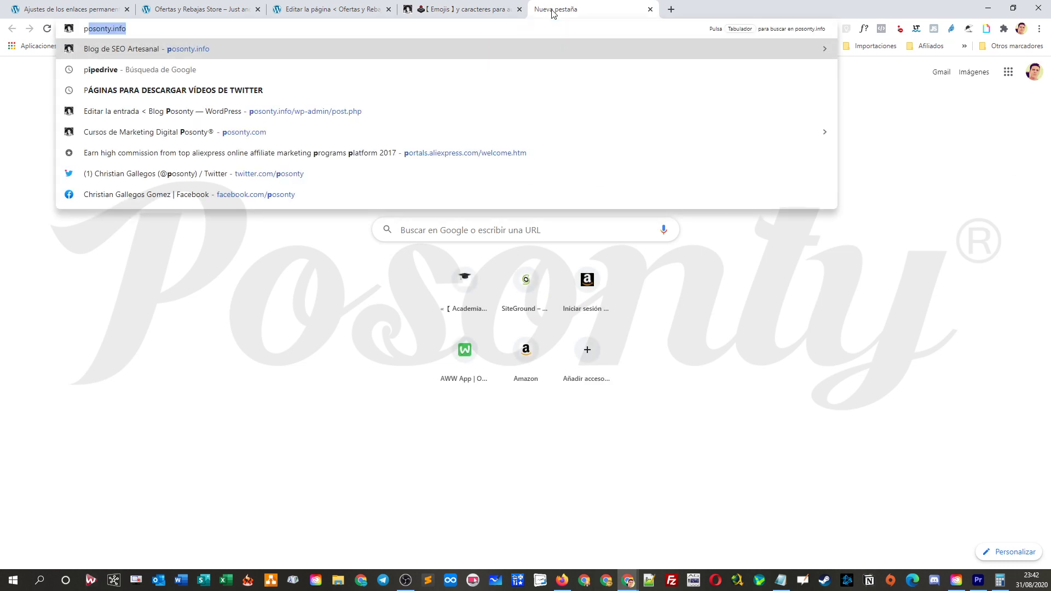
pyautogui.write('osonty.com')
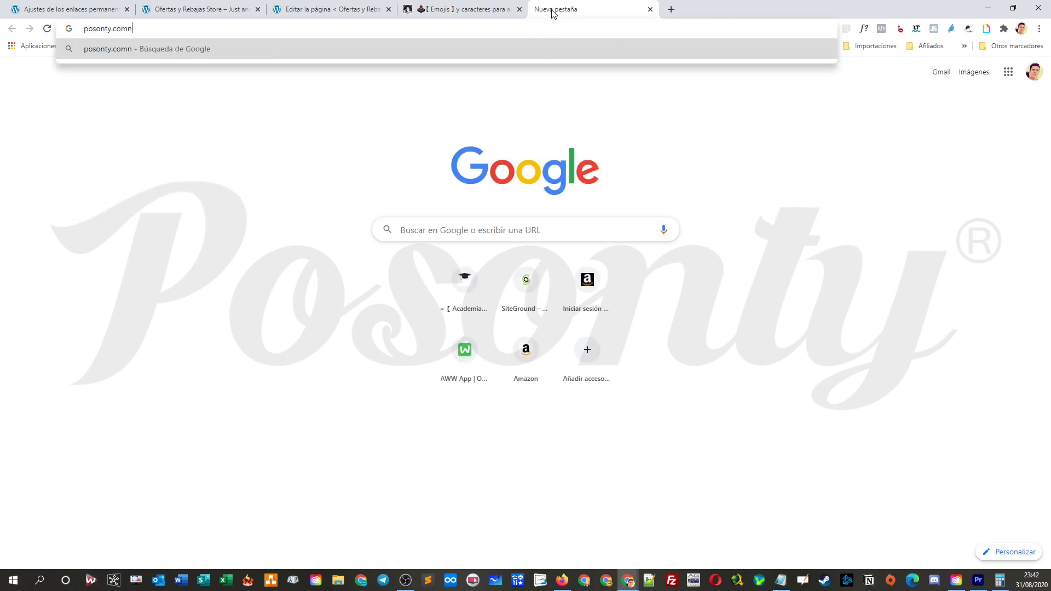
pyautogui.press('Return')
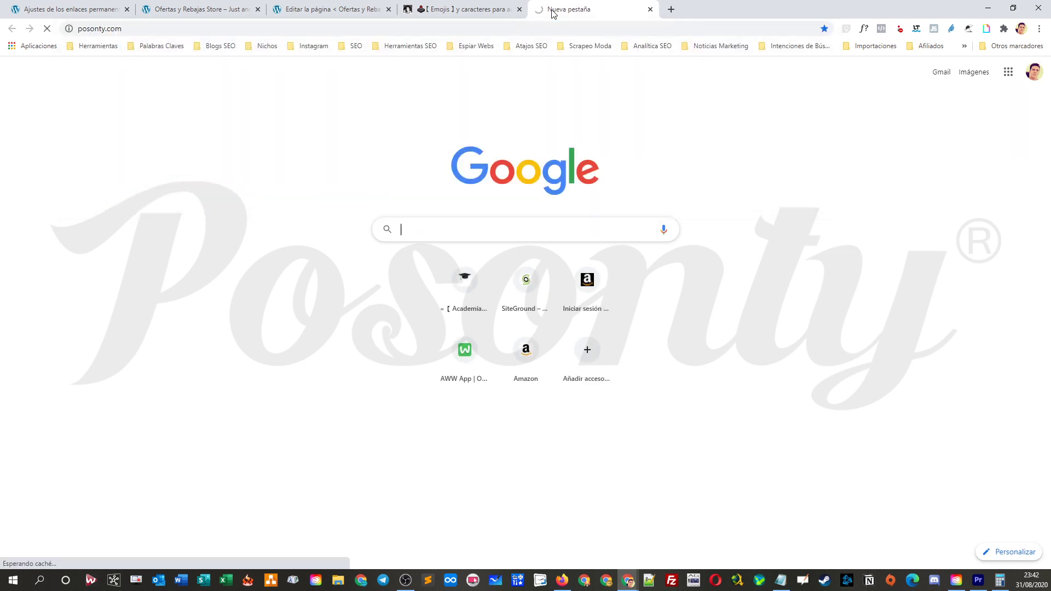